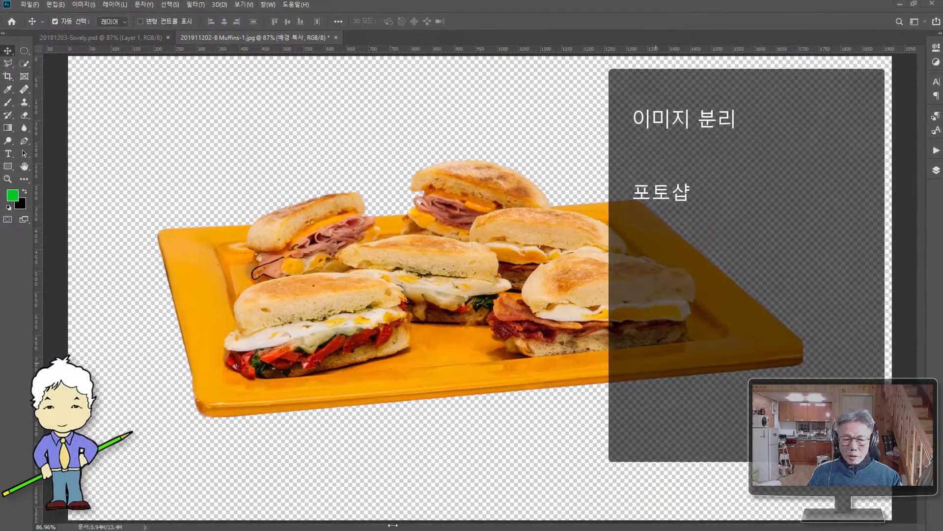
{"action": "left_click", "coordinate": [323, 522]}
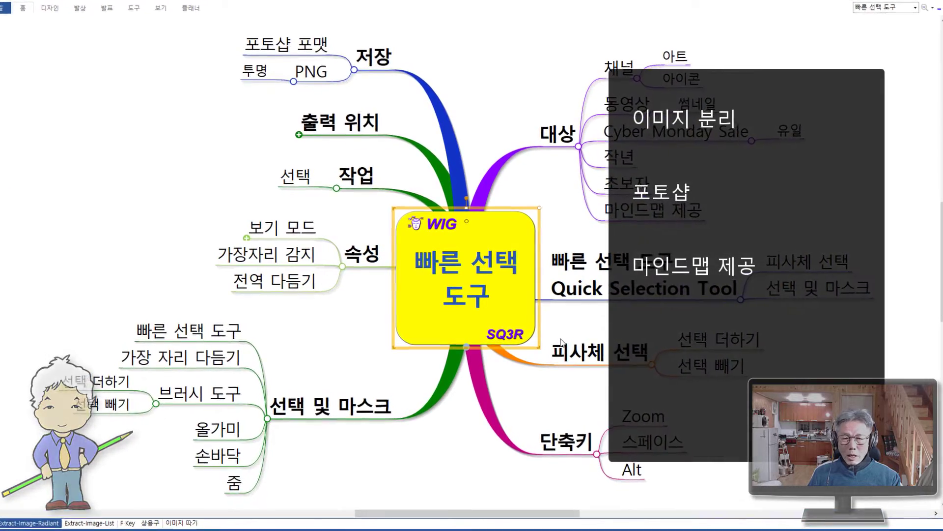
{"action": "left_click", "coordinate": [493, 335]}
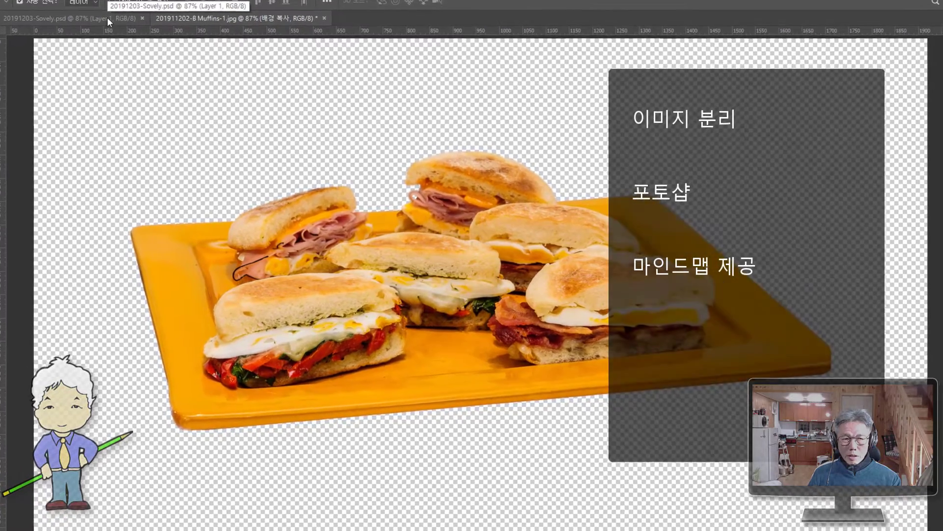
{"action": "left_click", "coordinate": [108, 16]}
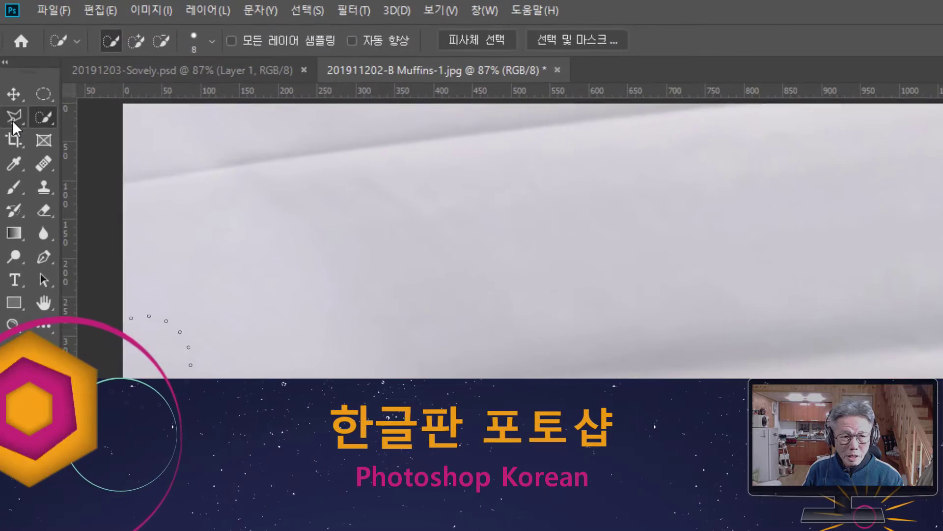
- Activate the Quick Selection tool for the muffins photo and enter the Select and Mask workspace
{"action": "right_click", "coordinate": [43, 117]}
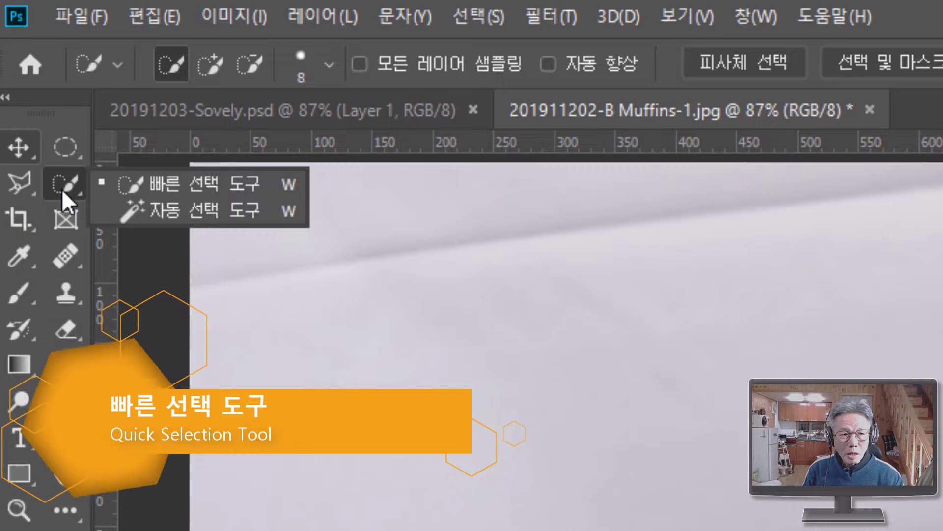
{"action": "left_click", "coordinate": [19, 143]}
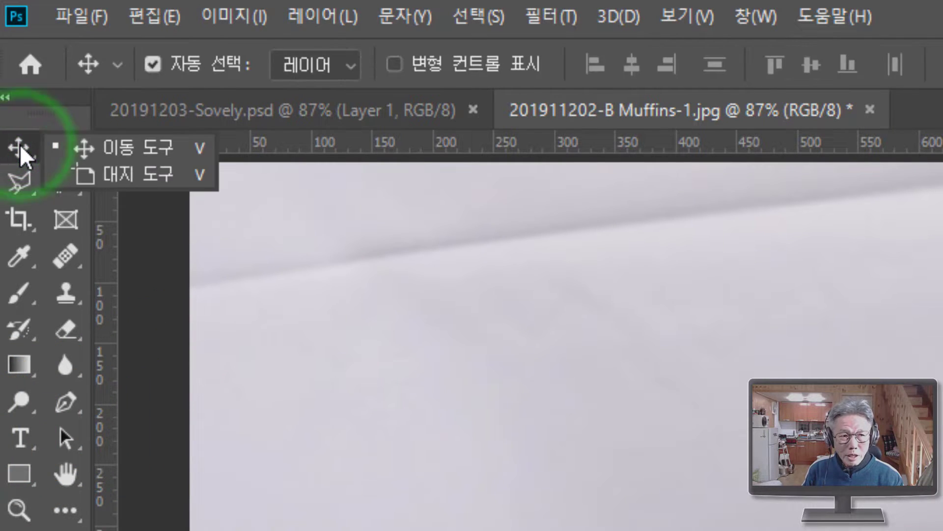
{"action": "left_click", "coordinate": [29, 185]}
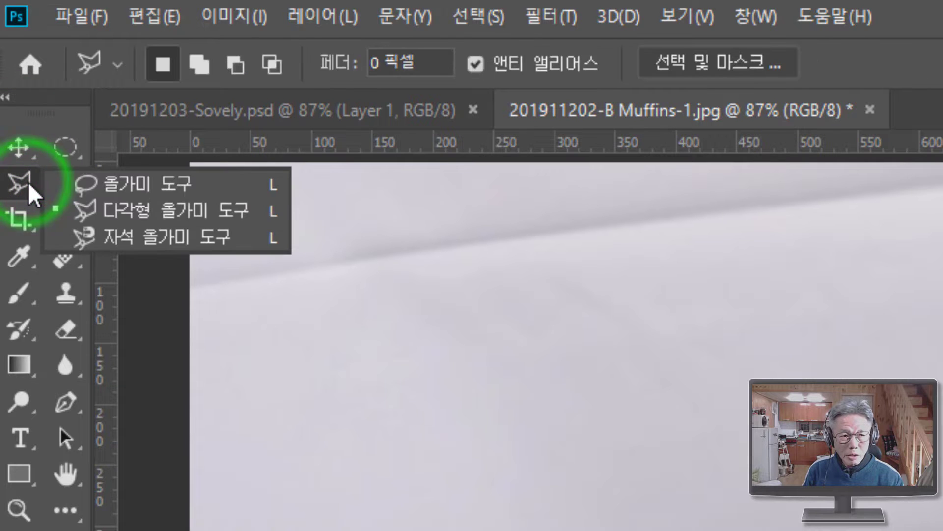
{"action": "left_click", "coordinate": [64, 156]}
{"action": "left_click", "coordinate": [74, 195]}
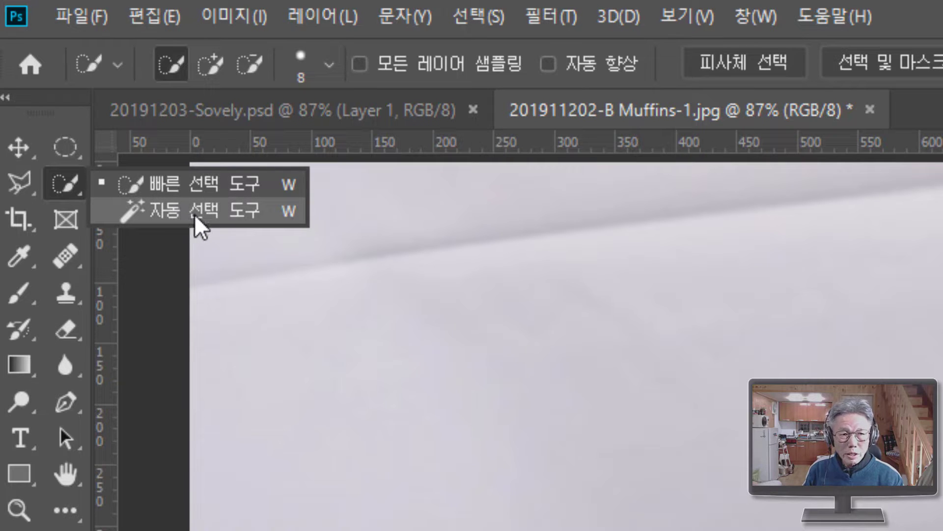
{"action": "left_click", "coordinate": [198, 186]}
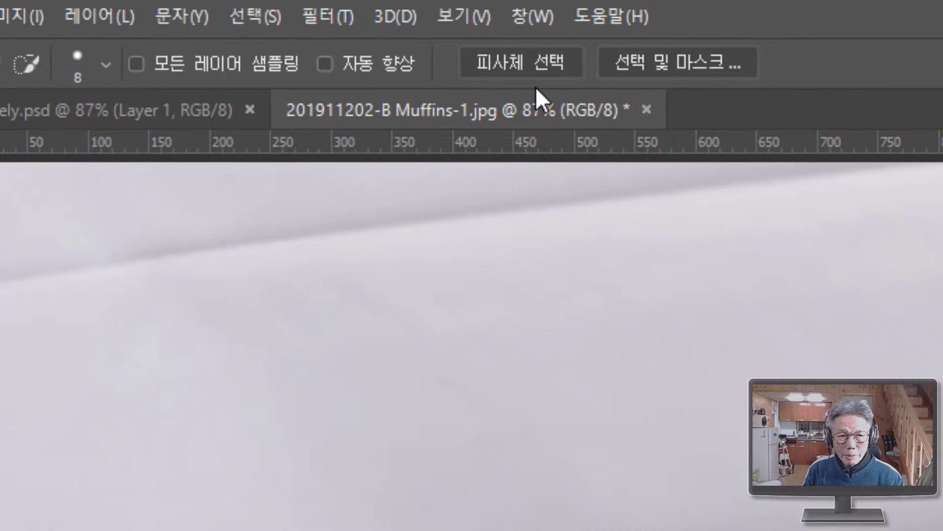
{"action": "left_click", "coordinate": [688, 67]}
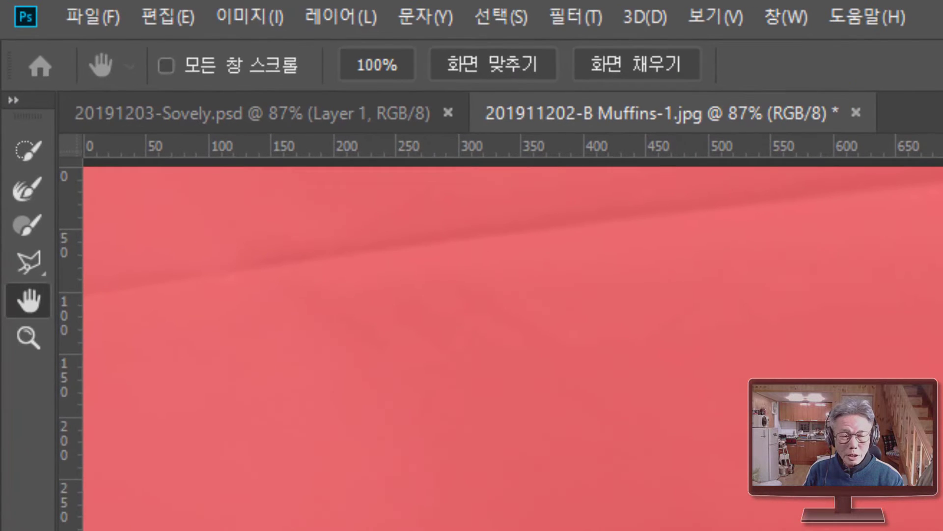
{"action": "key", "text": "w"}
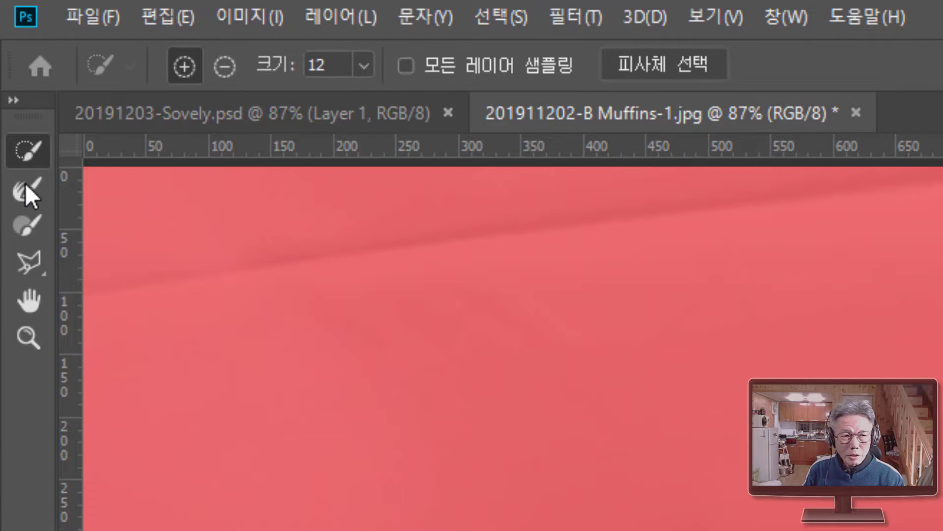
{"action": "left_click", "coordinate": [26, 187]}
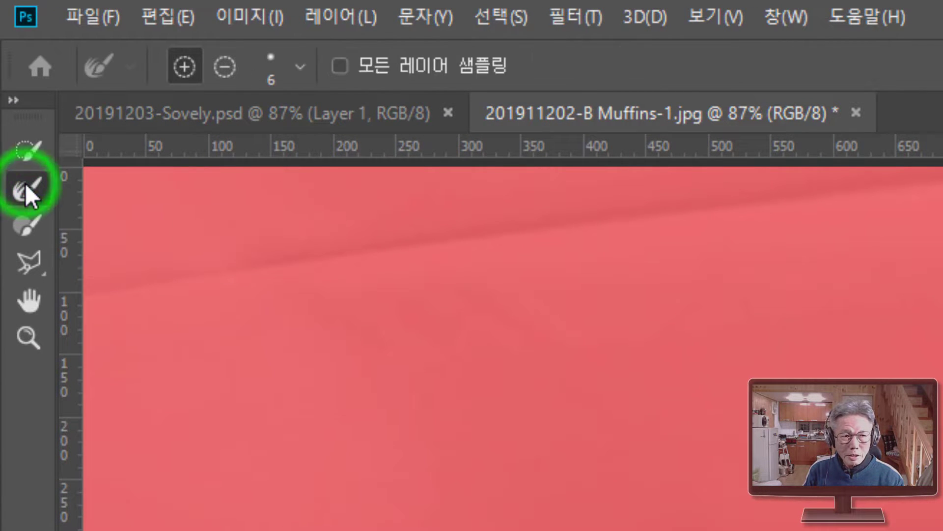
{"action": "left_click", "coordinate": [26, 224]}
{"action": "left_click", "coordinate": [34, 266]}
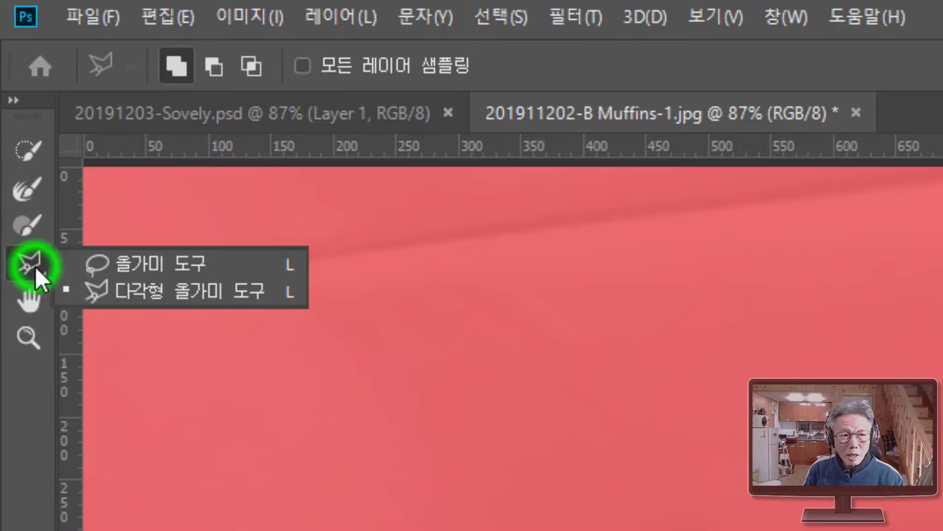
{"action": "left_click", "coordinate": [135, 264]}
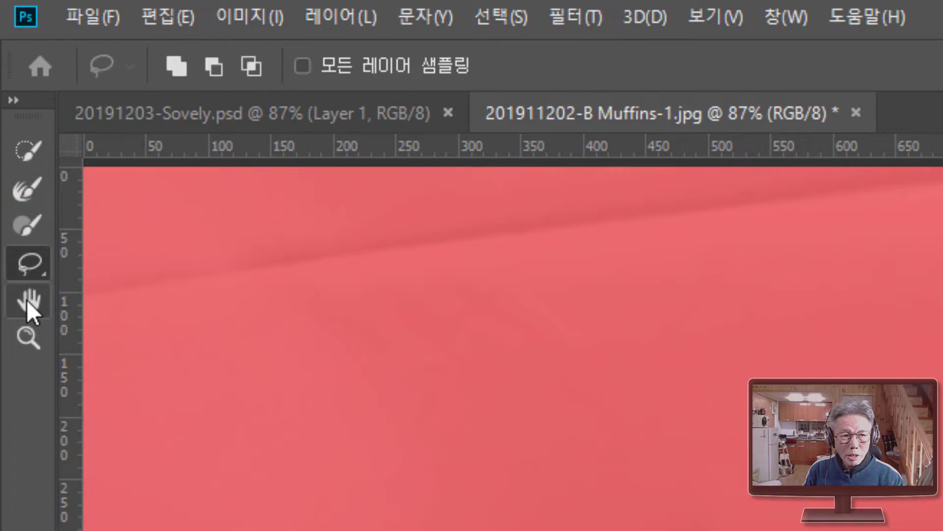
{"action": "left_click", "coordinate": [26, 300]}
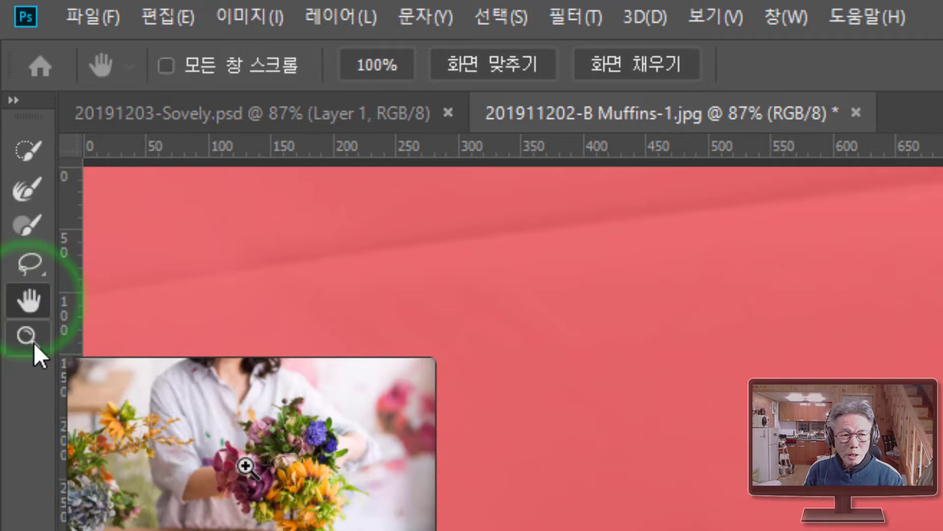
{"action": "left_click", "coordinate": [34, 343]}
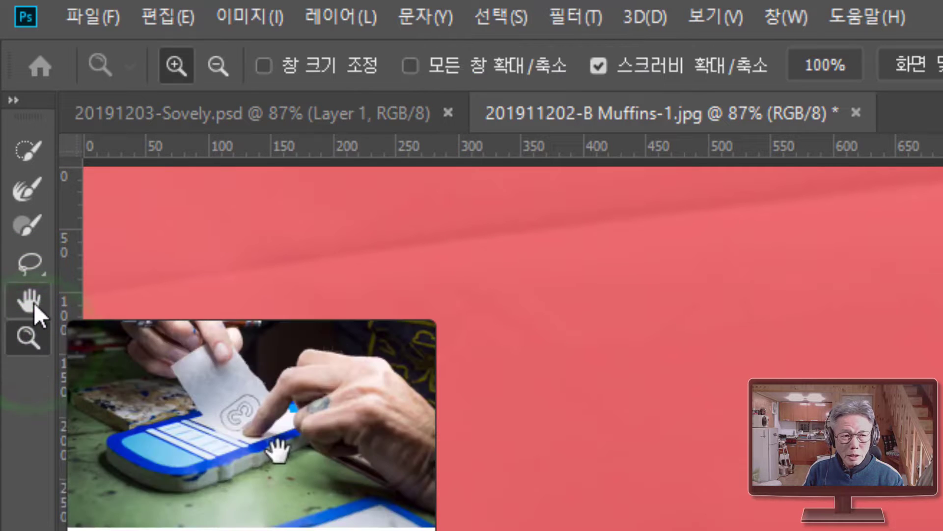
{"action": "left_click", "coordinate": [34, 302]}
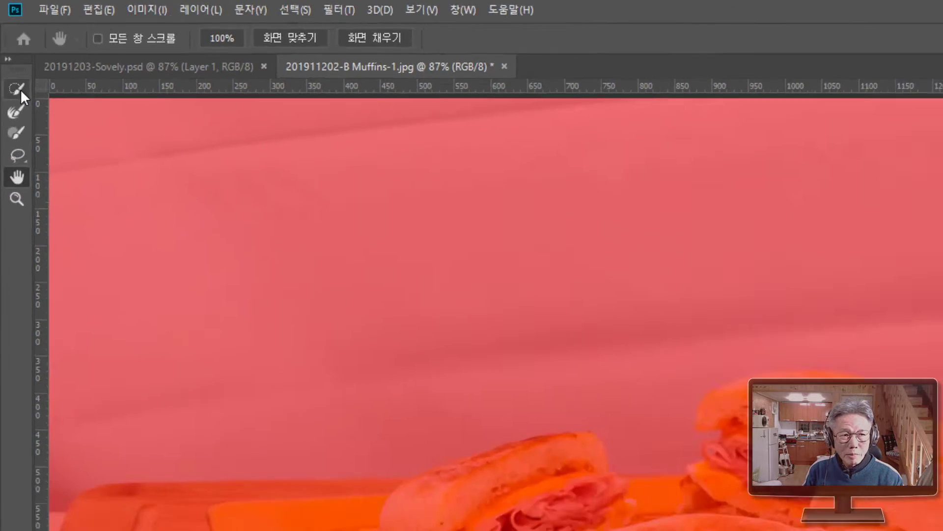
{"action": "left_click", "coordinate": [20, 90]}
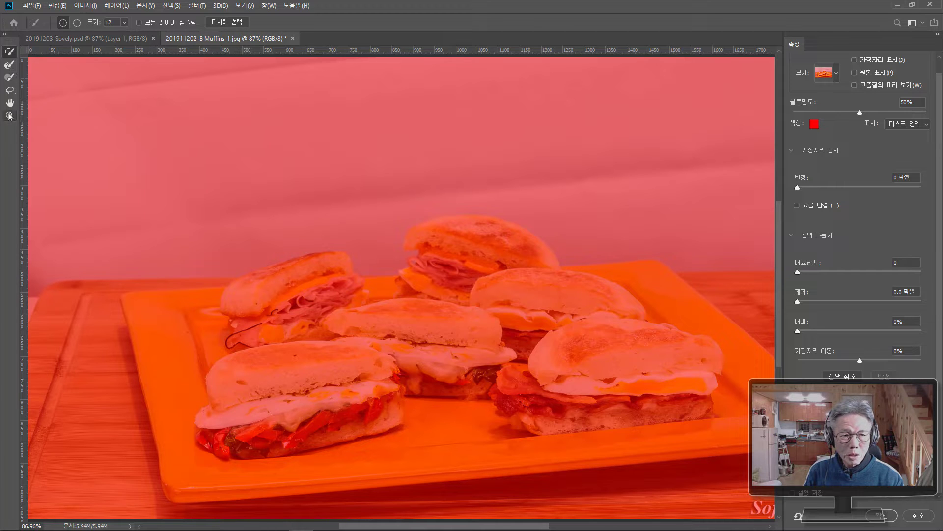
- Start a Polygonal Lasso outline across the plate's upper-left corner and trace it down the plate's left edge
{"action": "left_click_drag", "start_coordinate": [122, 293], "coordinate": [186, 348]}
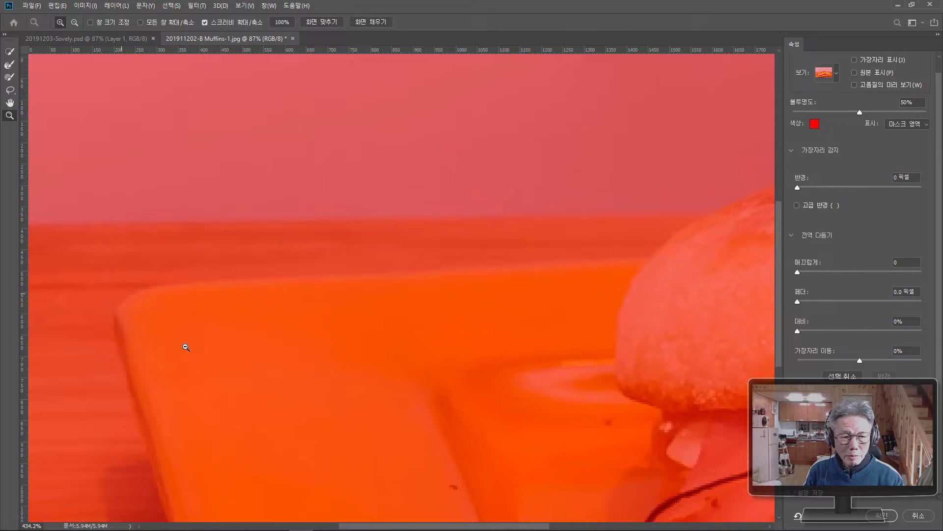
{"action": "left_click", "coordinate": [10, 91]}
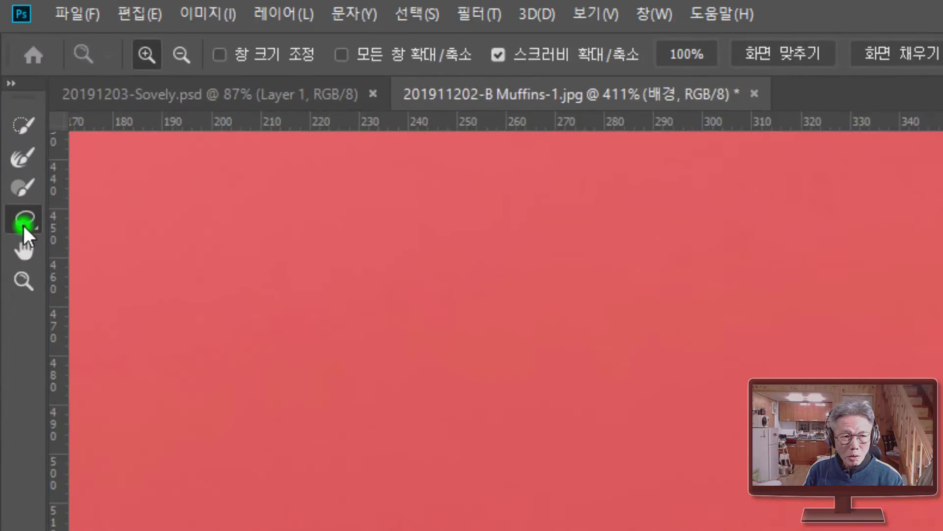
{"action": "left_click", "coordinate": [125, 244]}
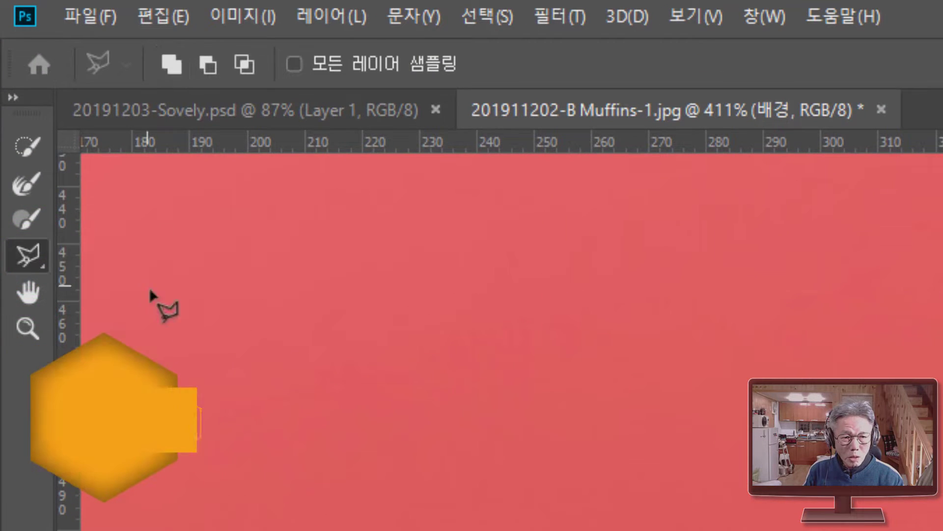
{"action": "left_click", "coordinate": [188, 284]}
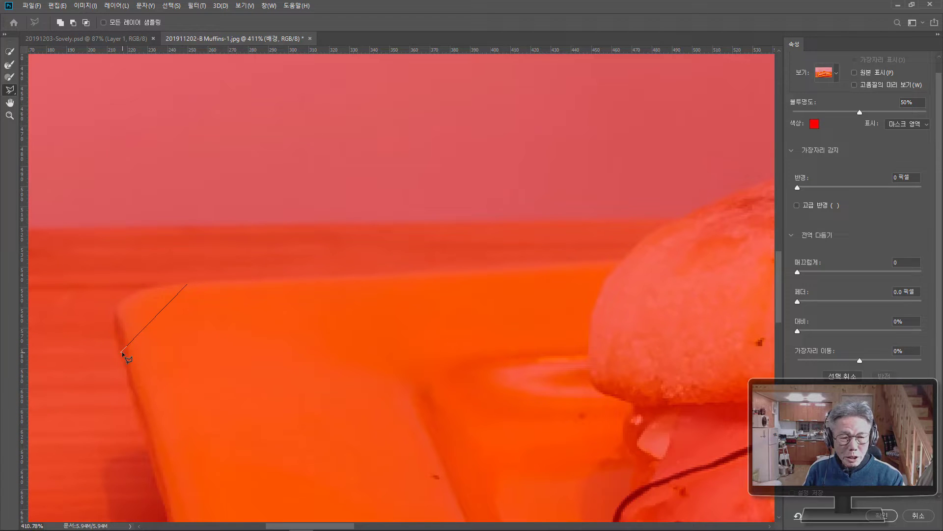
{"action": "key", "text": "space"}
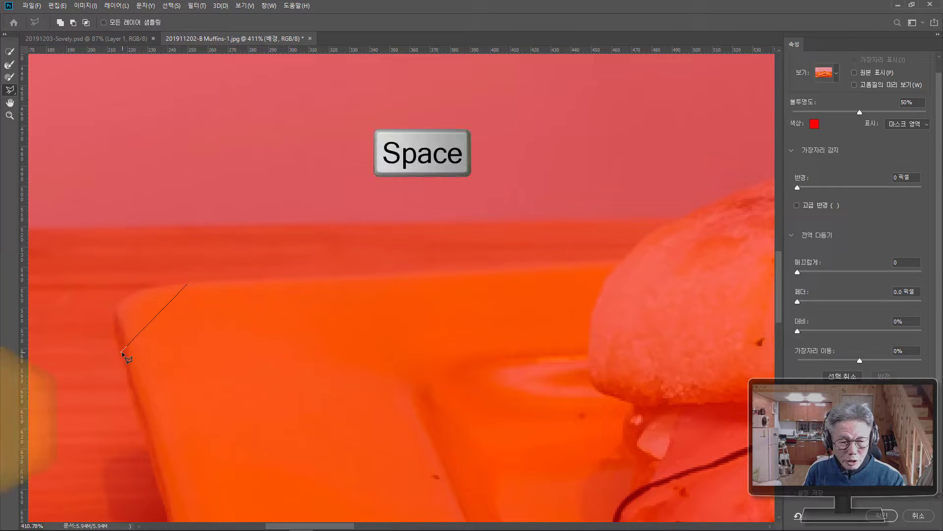
{"action": "mouse_move", "coordinate": [123, 354]}
{"action": "left_mouse_down"}
{"action": "mouse_move", "coordinate": [80, 117]}
{"action": "mouse_move", "coordinate": [144, 246]}
{"action": "left_mouse_up"}
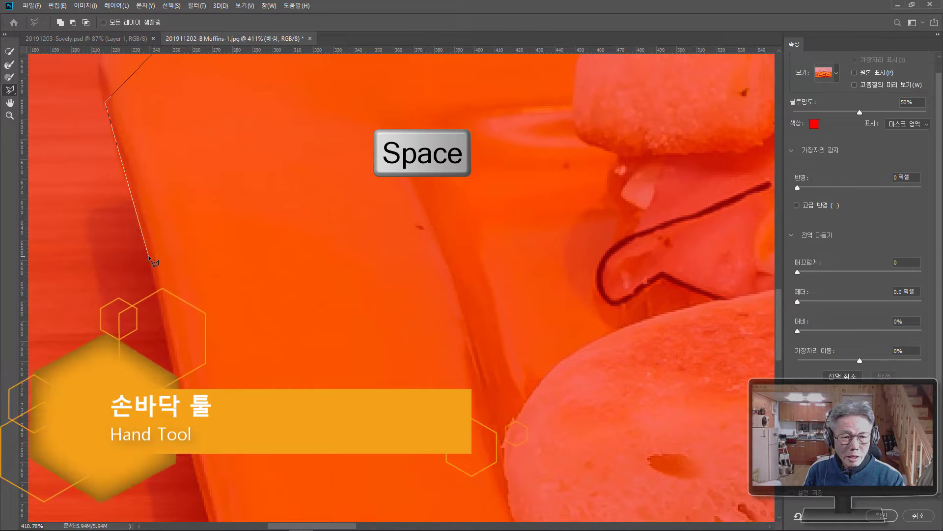
{"action": "key", "text": "space"}
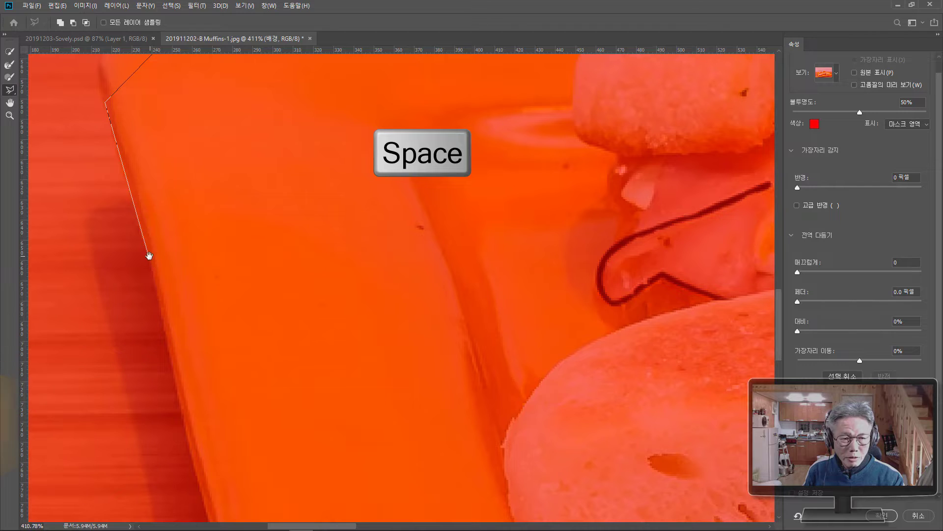
{"action": "left_click_drag", "start_coordinate": [211, 379], "coordinate": [179, 216]}
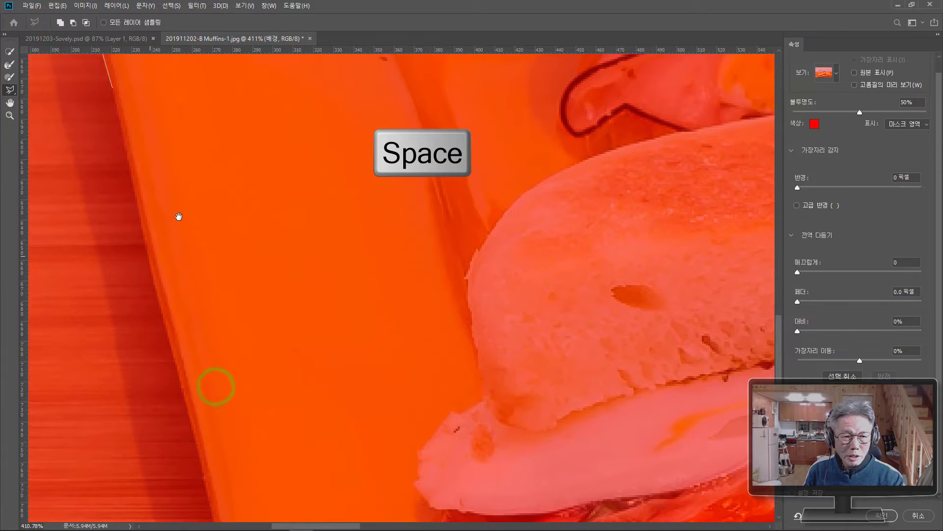
{"action": "left_click", "coordinate": [154, 278]}
{"action": "key", "text": "space"}
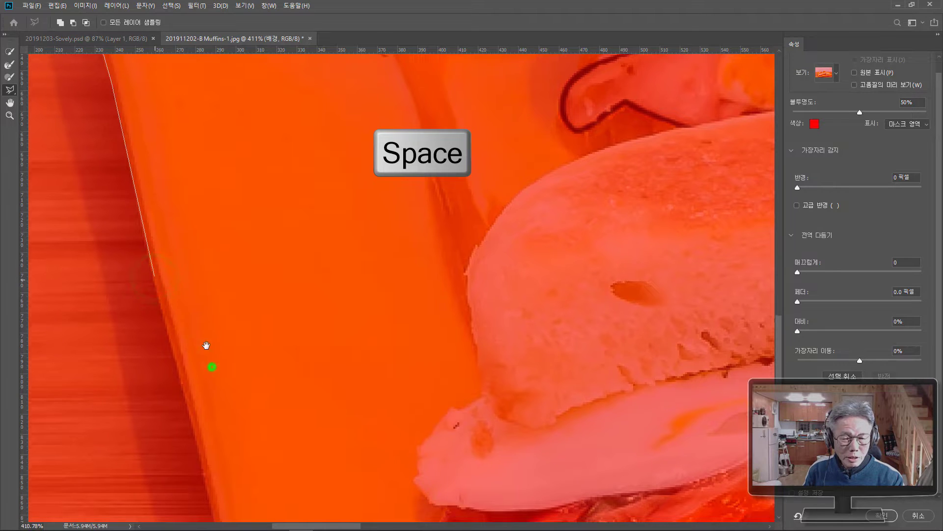
{"action": "left_click_drag", "start_coordinate": [212, 367], "coordinate": [158, 128]}
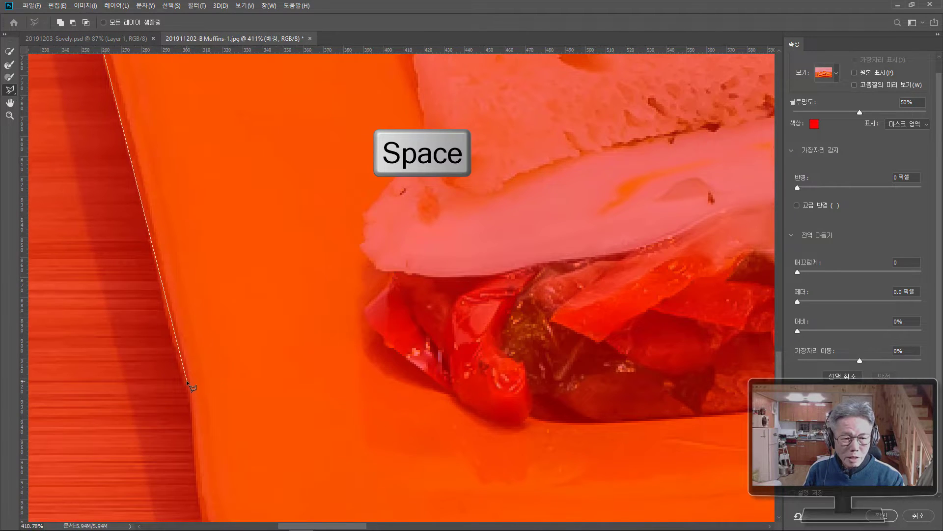
{"action": "left_click_drag", "start_coordinate": [228, 418], "coordinate": [114, 227]}
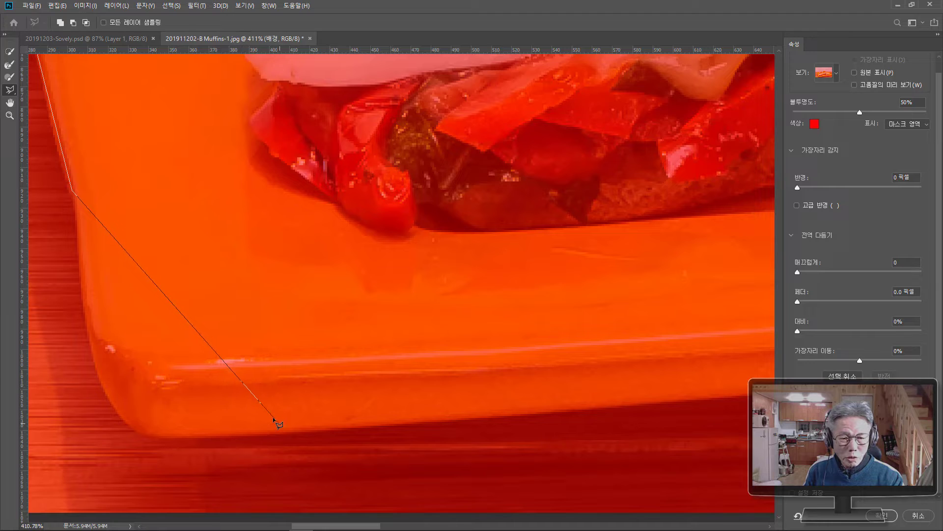
- Continue the lasso outline across the plate's lower-left corner, along its bottom edge, and up the image's right border to the plate's upper rim
{"action": "left_click", "coordinate": [287, 432]}
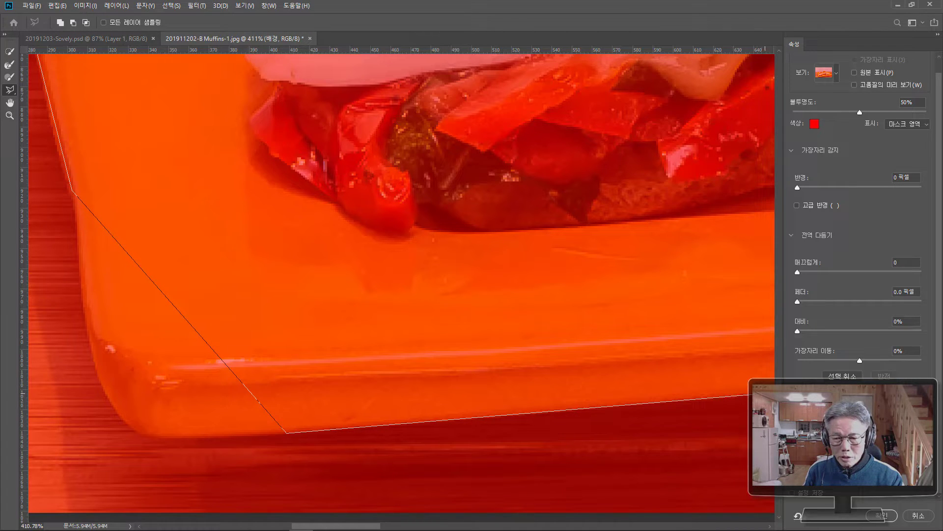
{"action": "left_click_drag", "start_coordinate": [765, 393], "coordinate": [65, 415]}
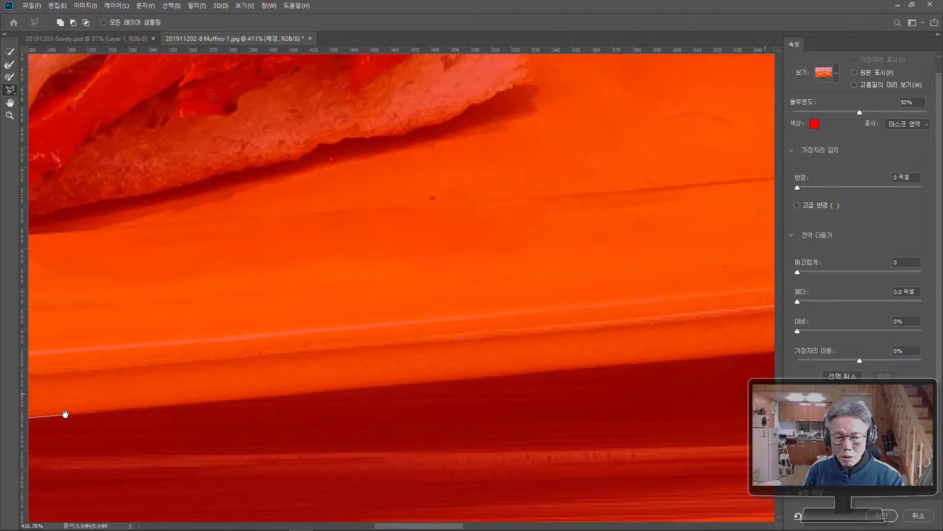
{"action": "left_click", "coordinate": [735, 354]}
{"action": "left_click_drag", "start_coordinate": [735, 354], "coordinate": [47, 381]}
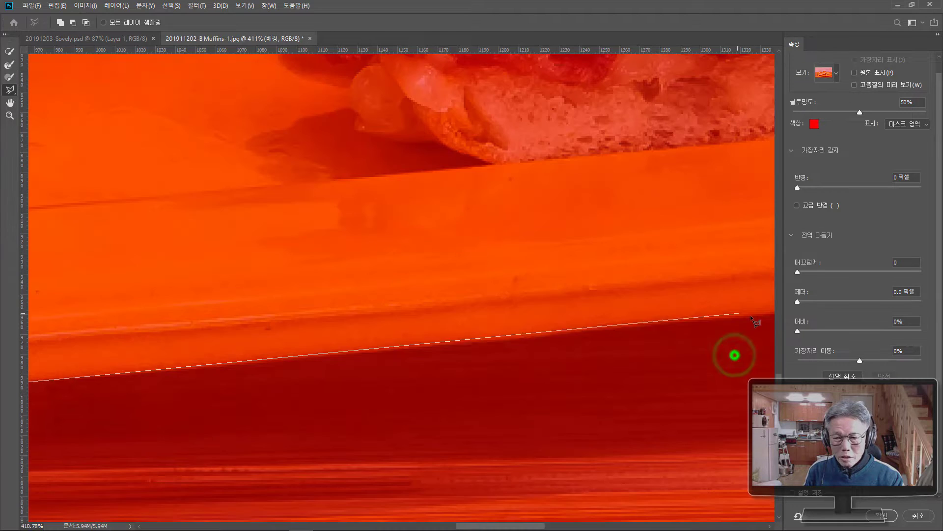
{"action": "left_click_drag", "start_coordinate": [751, 317], "coordinate": [2, 370]}
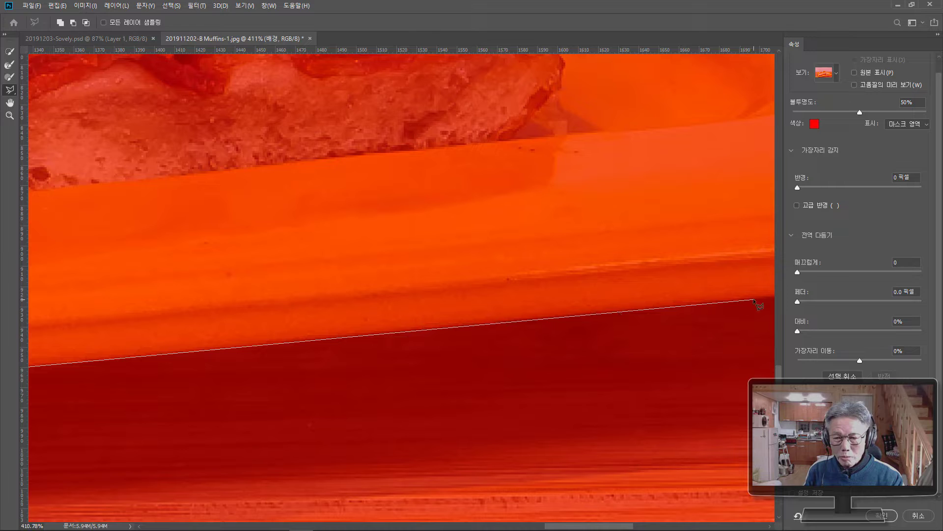
{"action": "left_click_drag", "start_coordinate": [754, 300], "coordinate": [120, 357]}
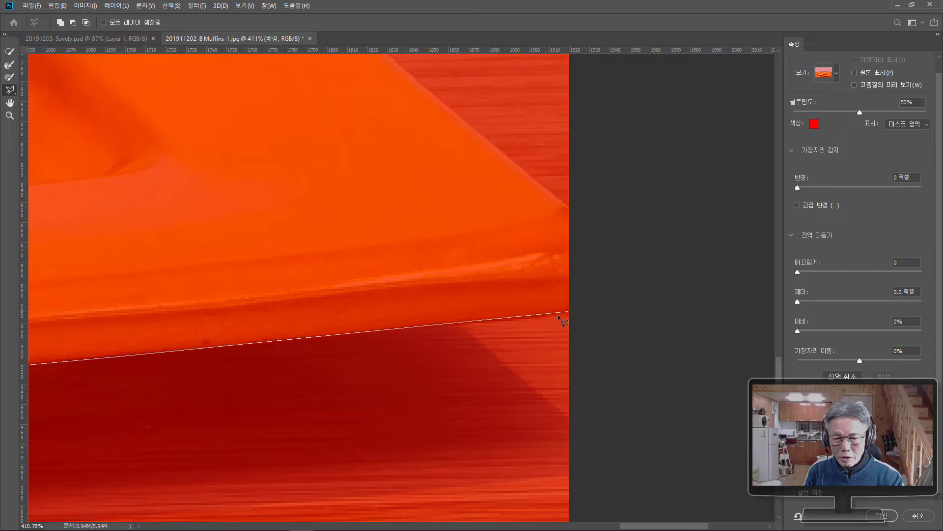
{"action": "left_click", "coordinate": [568, 311]}
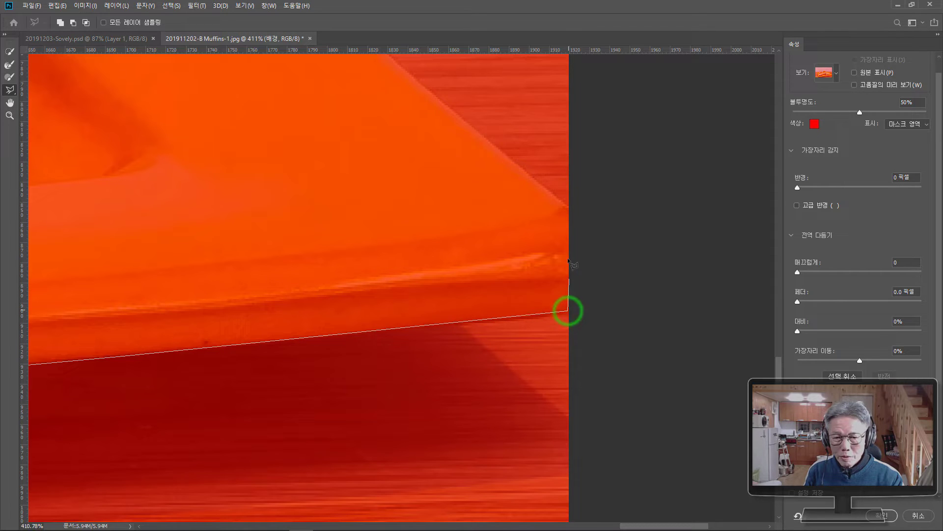
{"action": "left_click", "coordinate": [568, 207]}
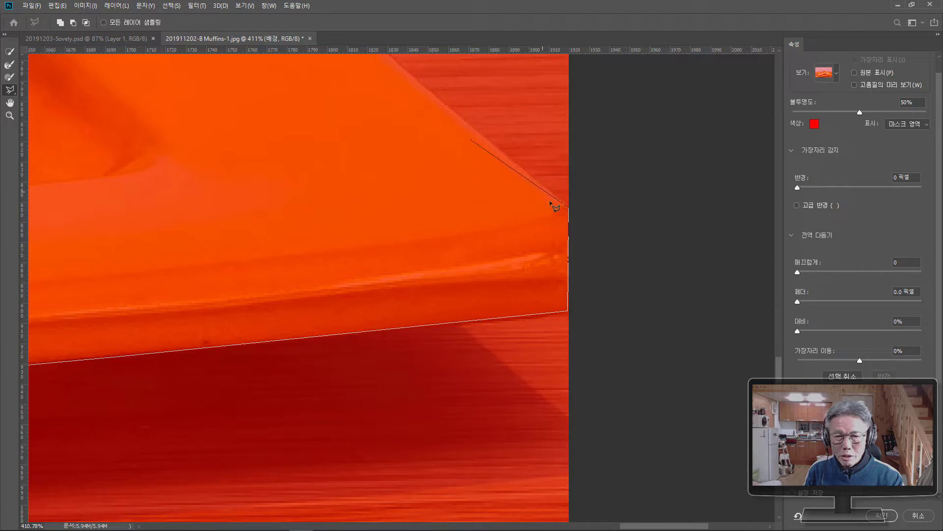
- Continue the lasso outline up the plate's slanted right edge and around its upper-right corner onto the rear rim
{"action": "left_click", "coordinate": [403, 69]}
{"action": "left_click_drag", "start_coordinate": [403, 69], "coordinate": [622, 455]}
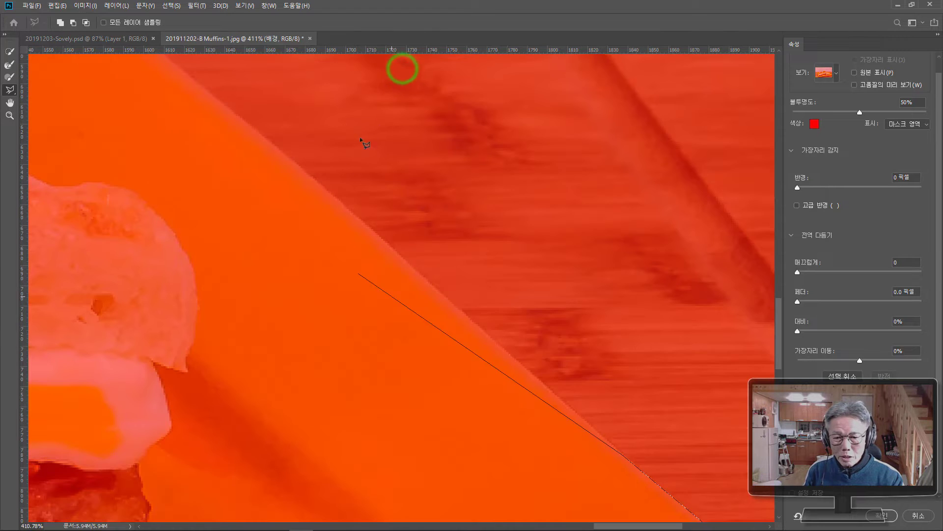
{"action": "left_click", "coordinate": [328, 192]}
{"action": "left_click_drag", "start_coordinate": [212, 165], "coordinate": [617, 519]}
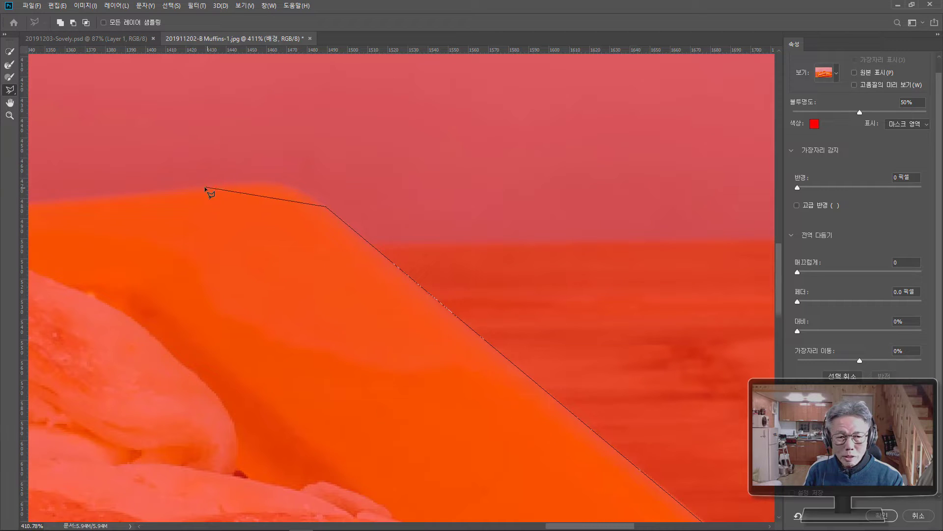
{"action": "left_click", "coordinate": [204, 187]}
- Continue the lasso outline along the plate's rear rim behind the sandwiches and close it at the upper-left starting point
{"action": "left_click_drag", "start_coordinate": [54, 229], "coordinate": [529, 290]}
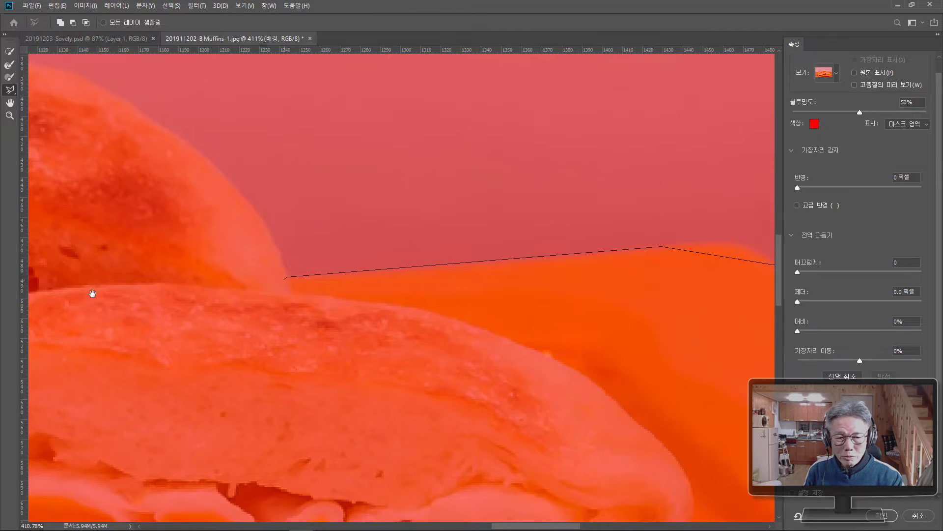
{"action": "left_click_drag", "start_coordinate": [70, 296], "coordinate": [610, 273]}
{"action": "mouse_move", "coordinate": [116, 299]}
{"action": "left_mouse_down"}
{"action": "mouse_move", "coordinate": [646, 302]}
{"action": "mouse_move", "coordinate": [632, 302]}
{"action": "left_mouse_up"}
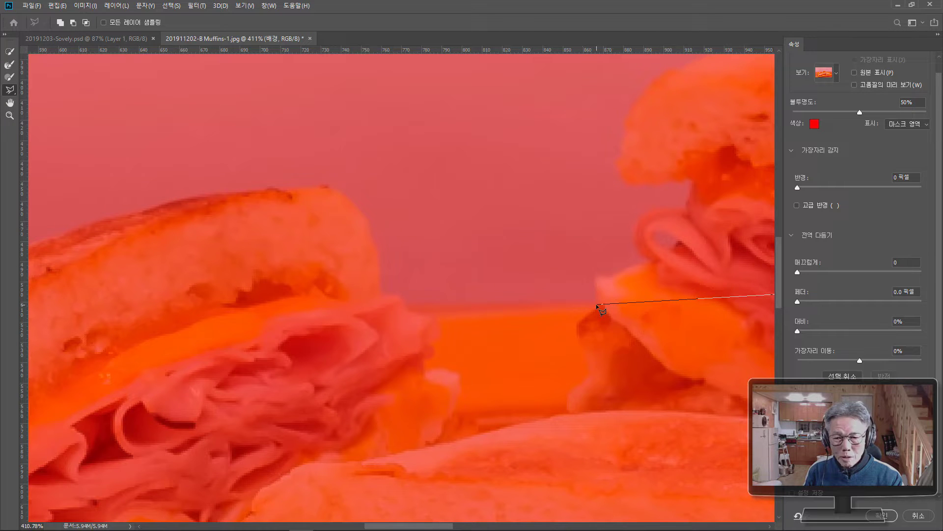
{"action": "left_click", "coordinate": [596, 304]}
{"action": "left_click", "coordinate": [421, 314]}
{"action": "mouse_move", "coordinate": [191, 333]}
{"action": "left_mouse_down"}
{"action": "mouse_move", "coordinate": [585, 341]}
{"action": "mouse_move", "coordinate": [561, 351]}
{"action": "left_mouse_up"}
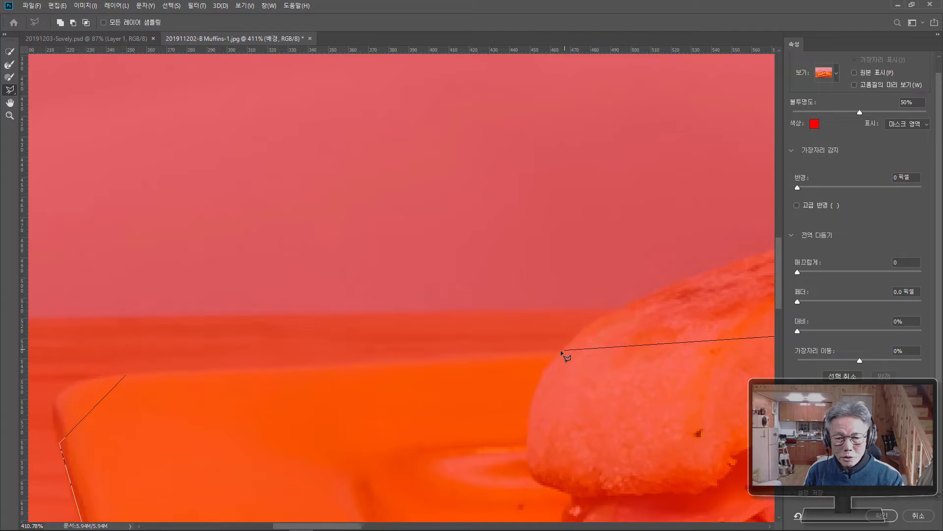
{"action": "left_click", "coordinate": [562, 350]}
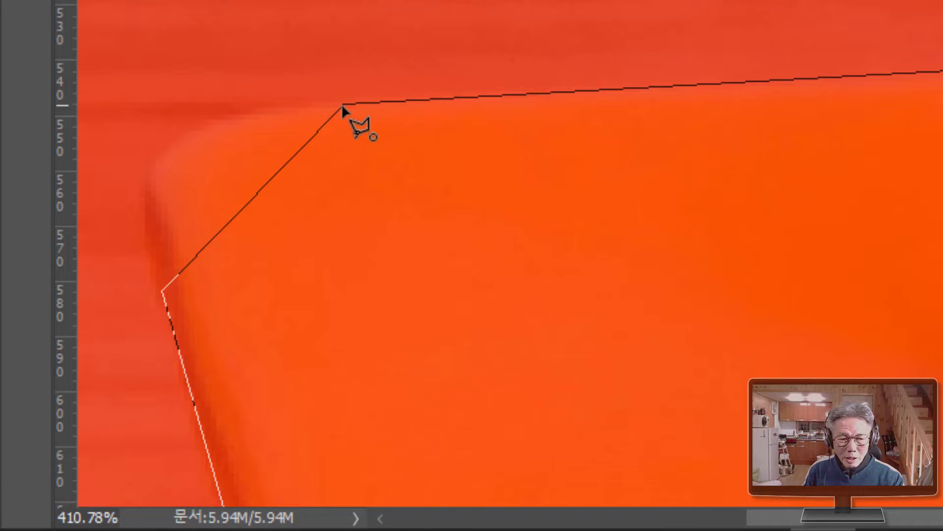
{"action": "left_click", "coordinate": [342, 106]}
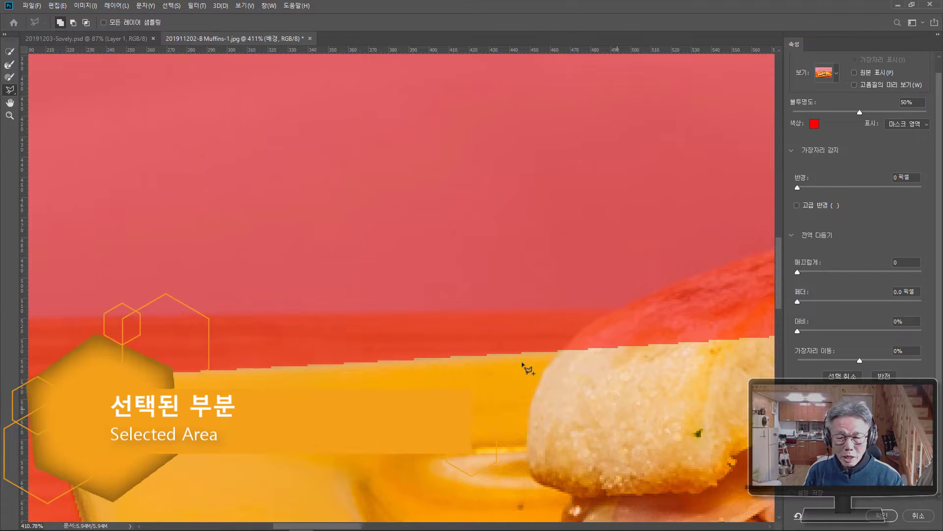
- Add the masked bun and ham of the rear-left sandwich to the selection using Quick Selection with brush size 22
{"action": "double_click", "coordinate": [11, 102]}
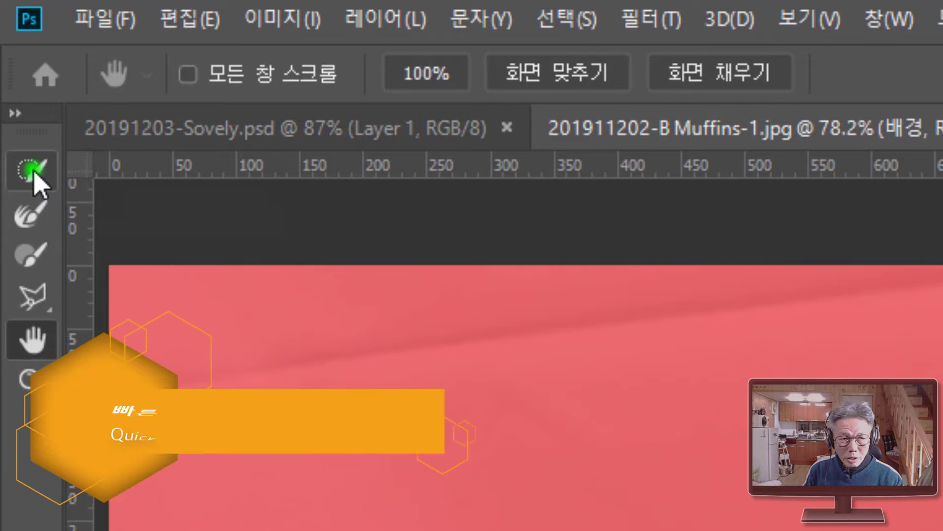
{"action": "left_click", "coordinate": [34, 172]}
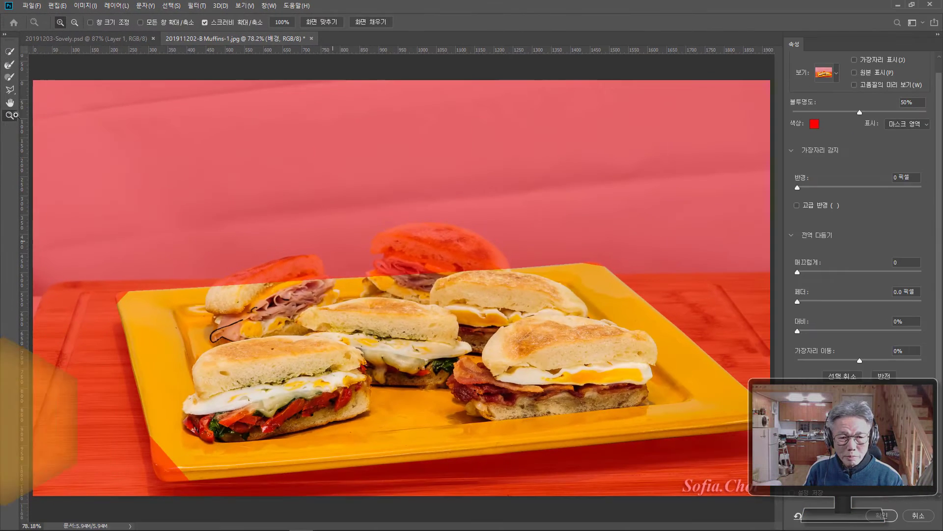
{"action": "left_click", "coordinate": [17, 163]}
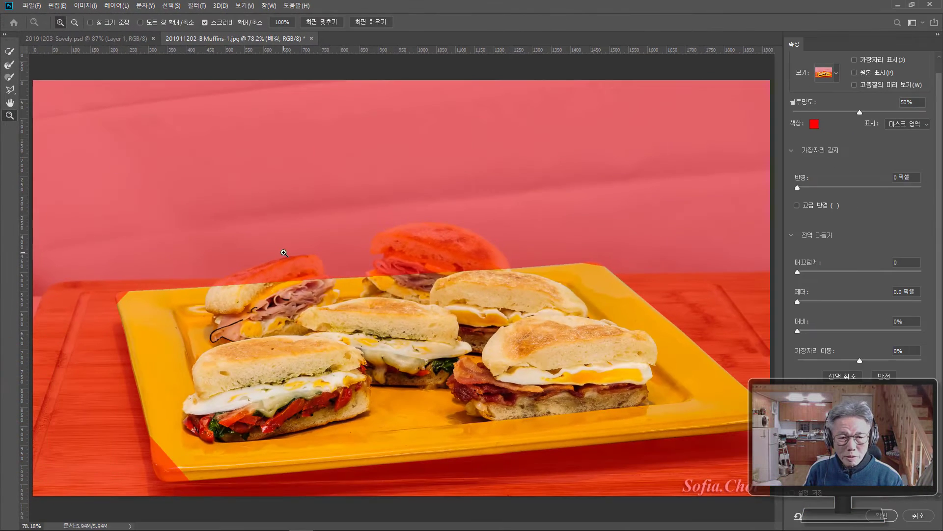
{"action": "left_click", "coordinate": [474, 407]}
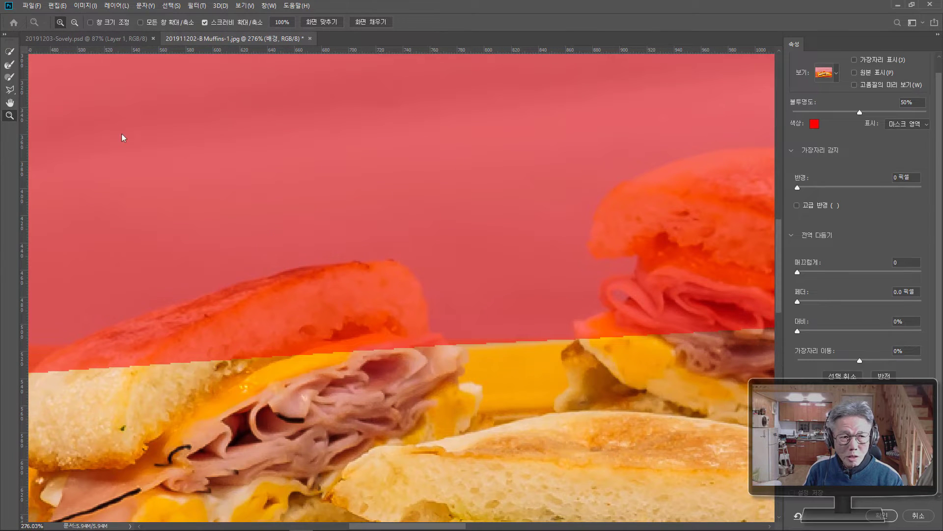
{"action": "left_click", "coordinate": [9, 51]}
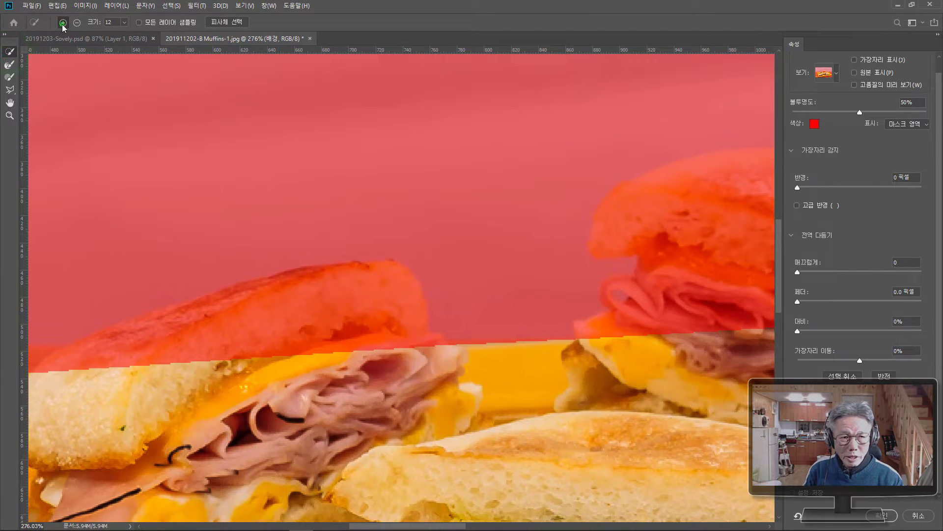
{"action": "left_click", "coordinate": [124, 22]}
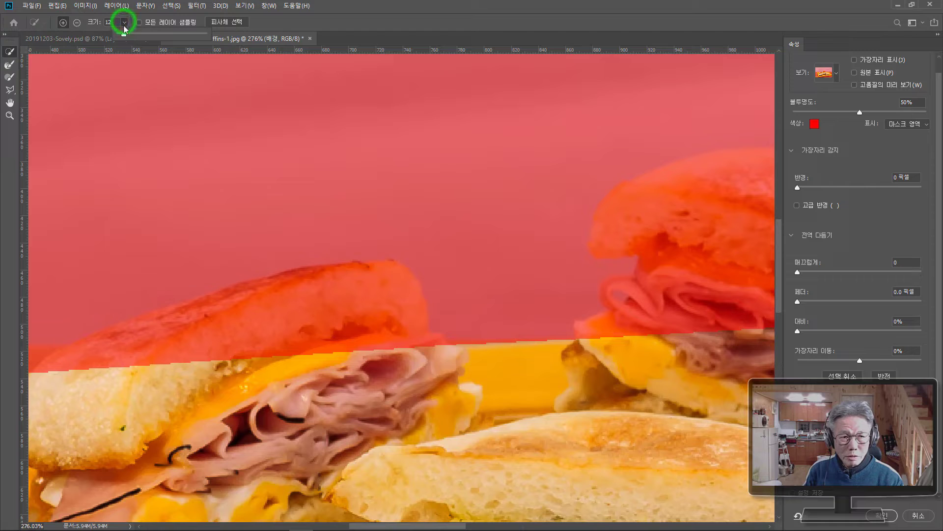
{"action": "left_click", "coordinate": [333, 15]}
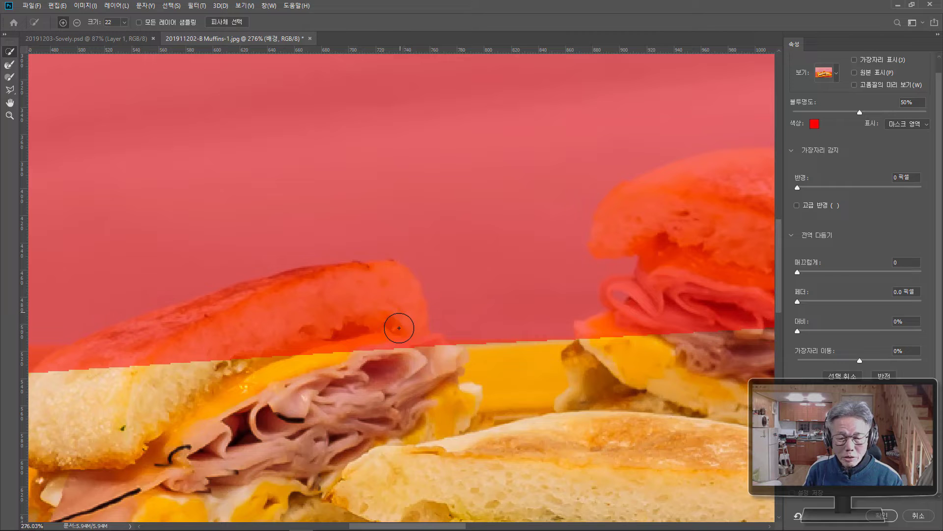
{"action": "mouse_move", "coordinate": [400, 313]}
{"action": "left_mouse_down"}
{"action": "mouse_move", "coordinate": [392, 305]}
{"action": "mouse_move", "coordinate": [309, 318]}
{"action": "mouse_move", "coordinate": [328, 349]}
{"action": "mouse_move", "coordinate": [375, 344]}
{"action": "mouse_move", "coordinate": [188, 344]}
{"action": "mouse_move", "coordinate": [186, 354]}
{"action": "mouse_move", "coordinate": [197, 379]}
{"action": "mouse_move", "coordinate": [344, 310]}
{"action": "left_mouse_up"}
{"action": "left_click", "coordinate": [196, 313]}
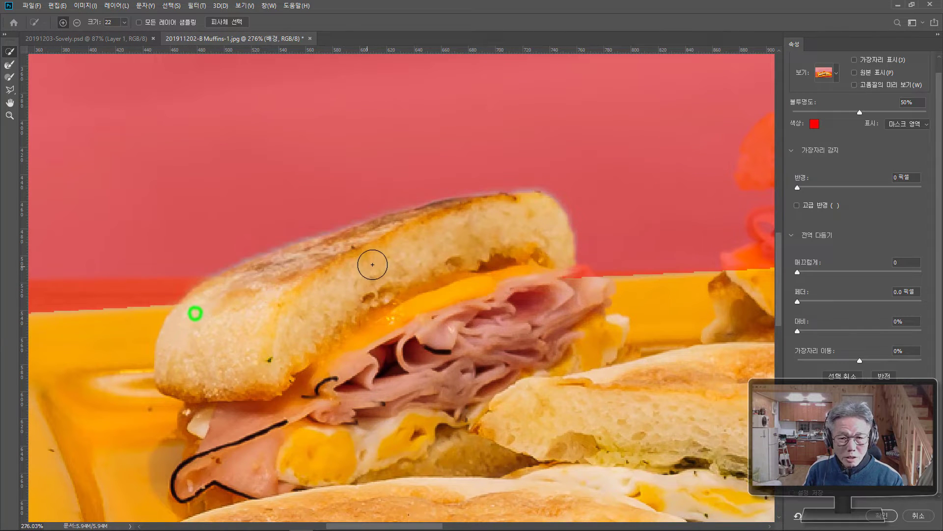
{"action": "left_click_drag", "start_coordinate": [568, 284], "coordinate": [402, 318]}
{"action": "left_click", "coordinate": [405, 319]}
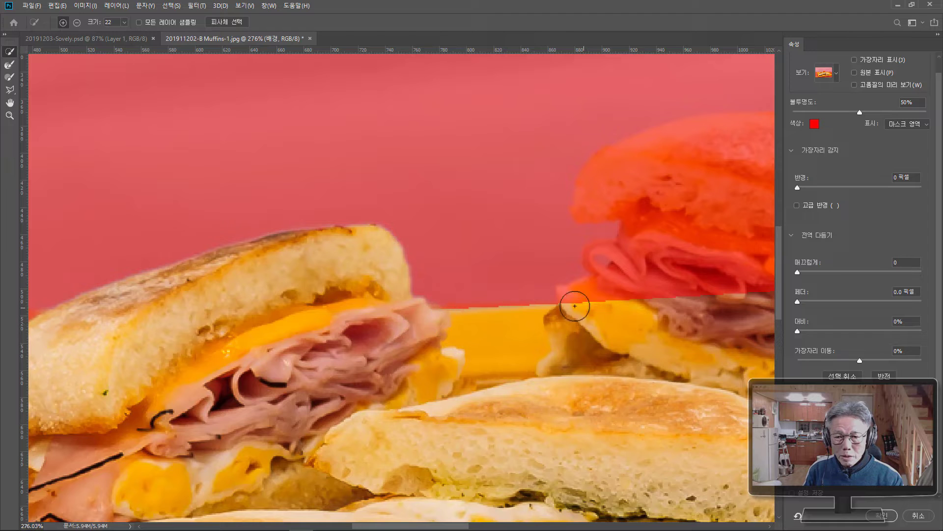
- Add the masked egg, ham, cheese and top bun of the rear-center sandwich to the selection
{"action": "left_click_drag", "start_coordinate": [575, 306], "coordinate": [579, 305]}
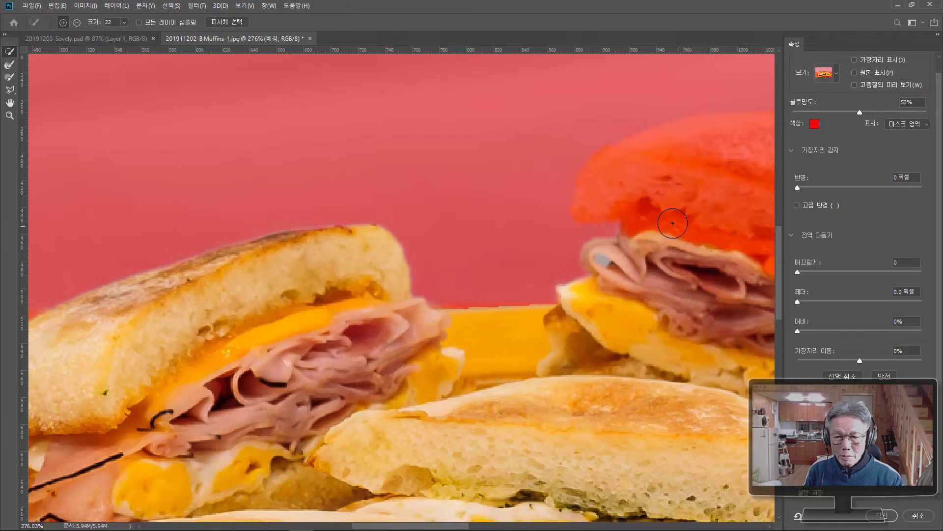
{"action": "left_click_drag", "start_coordinate": [673, 223], "coordinate": [616, 191]}
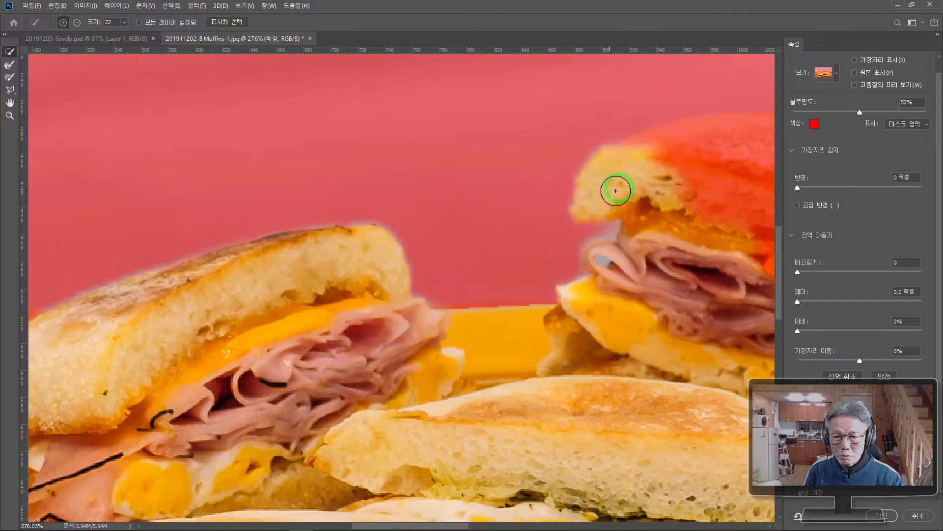
{"action": "mouse_move", "coordinate": [691, 164]}
{"action": "left_mouse_down"}
{"action": "mouse_move", "coordinate": [527, 286]}
{"action": "mouse_move", "coordinate": [488, 273]}
{"action": "mouse_move", "coordinate": [576, 262]}
{"action": "left_mouse_up"}
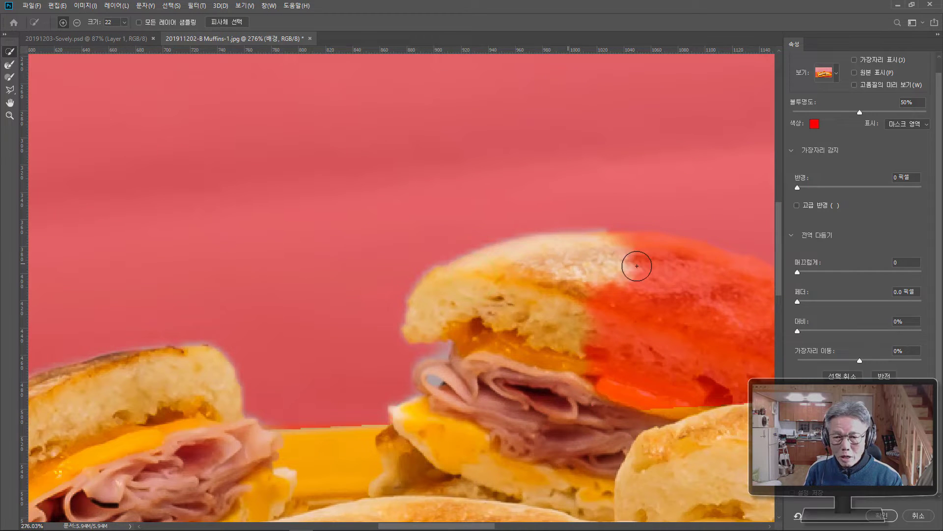
{"action": "mouse_move", "coordinate": [636, 265]}
{"action": "left_mouse_down"}
{"action": "mouse_move", "coordinate": [693, 292]}
{"action": "mouse_move", "coordinate": [666, 304]}
{"action": "mouse_move", "coordinate": [421, 290]}
{"action": "left_mouse_up"}
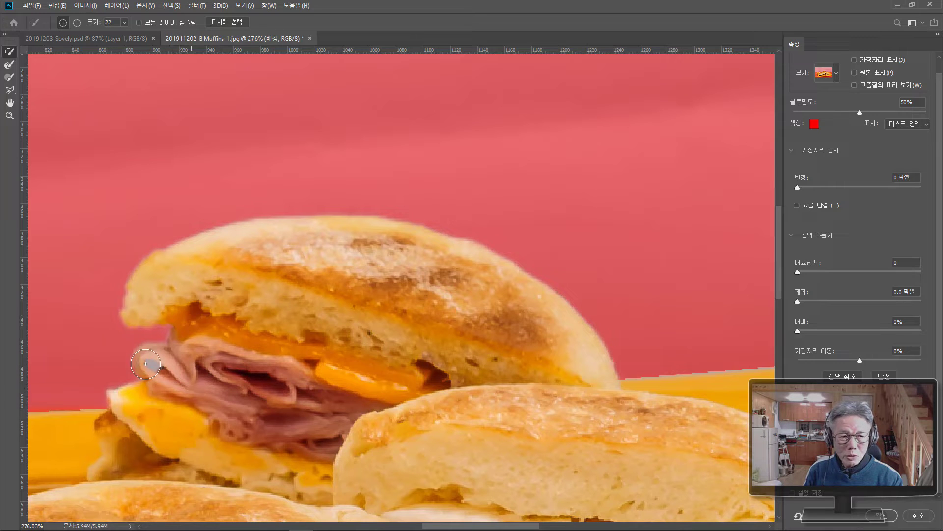
- Add the cut-off lower-left corner of the plate to the selection with Quick Selection
{"action": "double_click", "coordinate": [9, 115]}
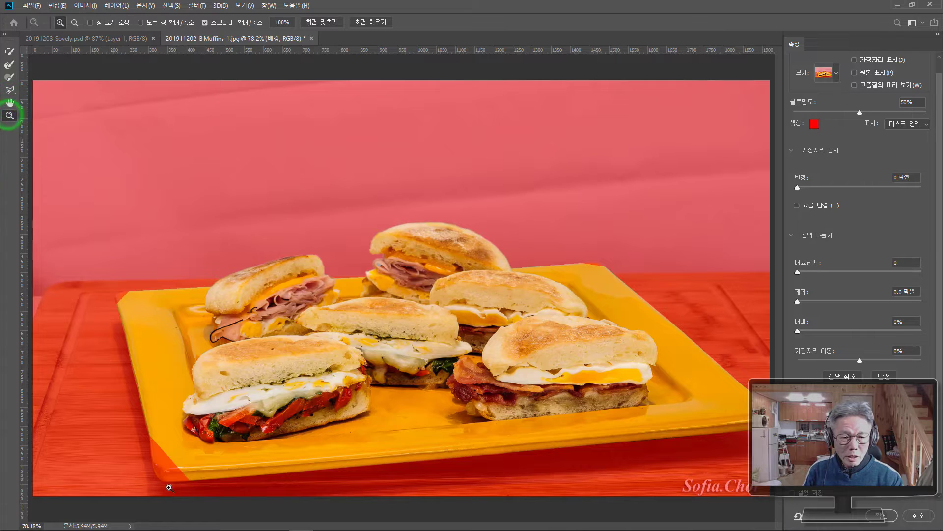
{"action": "left_click_drag", "start_coordinate": [160, 472], "coordinate": [218, 497]}
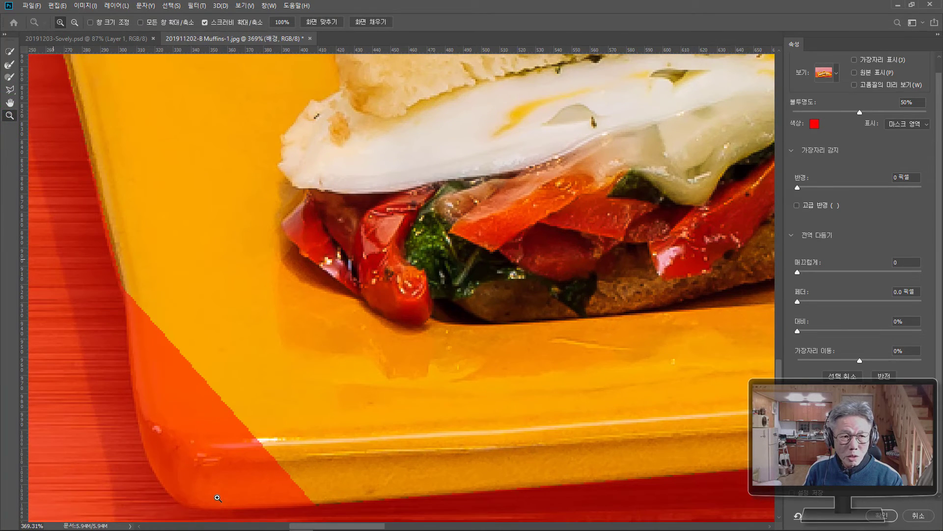
{"action": "key", "text": "w"}
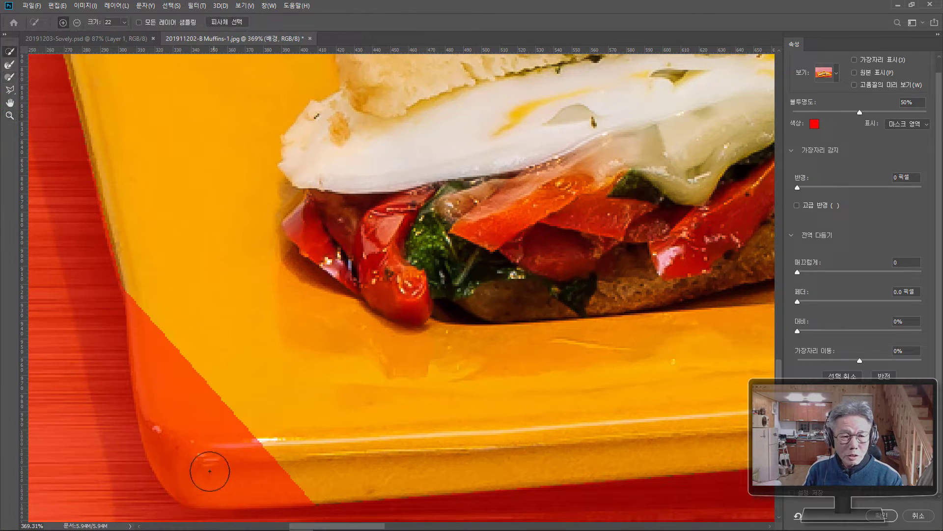
{"action": "mouse_move", "coordinate": [164, 312]}
{"action": "left_mouse_down"}
{"action": "mouse_move", "coordinate": [190, 386]}
{"action": "mouse_move", "coordinate": [223, 435]}
{"action": "mouse_move", "coordinate": [270, 442]}
{"action": "mouse_move", "coordinate": [289, 459]}
{"action": "left_mouse_up"}
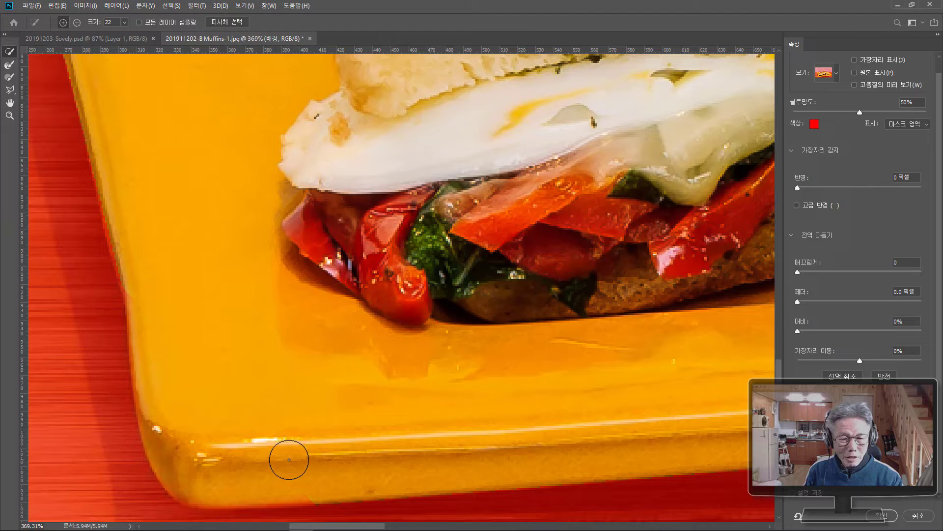
- Set the Brush tool to size 5 and paint the first part of the plate's cut-off upper-right corner into the selection
{"action": "double_click", "coordinate": [10, 103]}
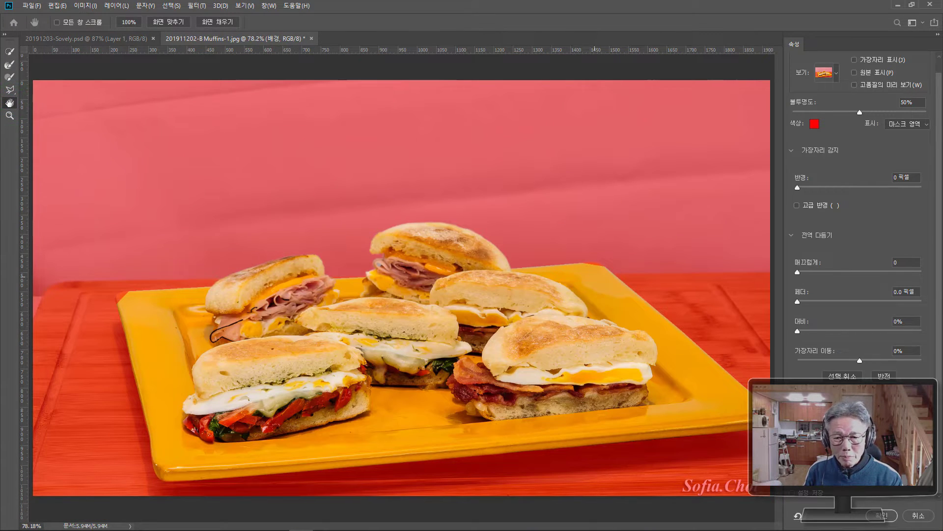
{"action": "left_click", "coordinate": [9, 115]}
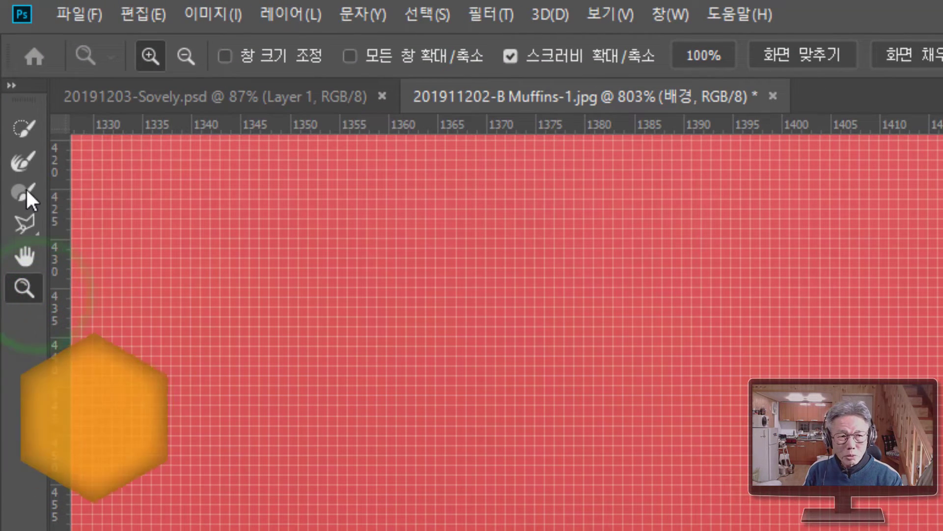
{"action": "left_click", "coordinate": [25, 189]}
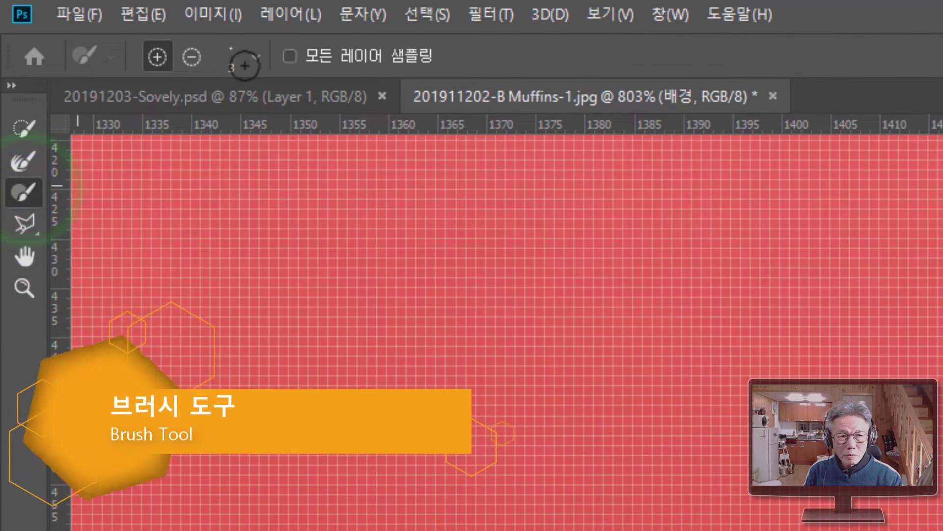
{"action": "left_click", "coordinate": [256, 57]}
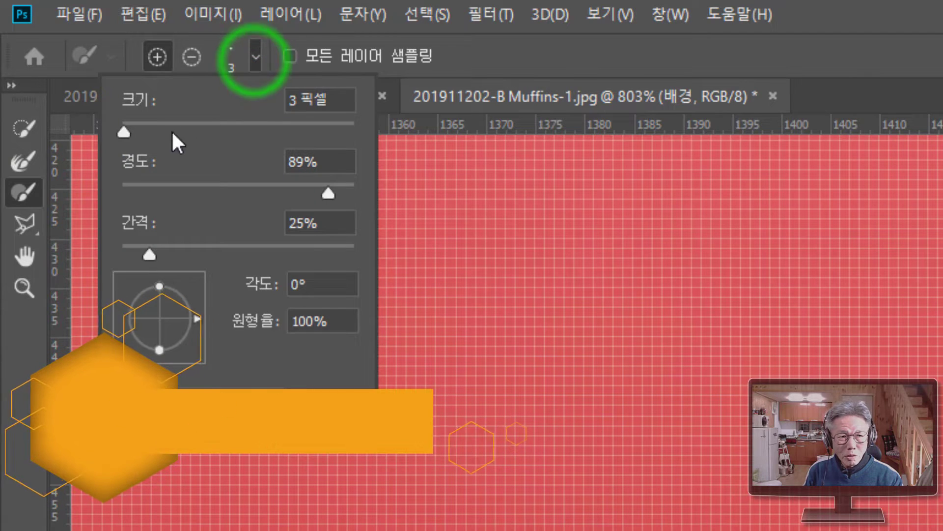
{"action": "left_click_drag", "start_coordinate": [123, 133], "coordinate": [127, 134]}
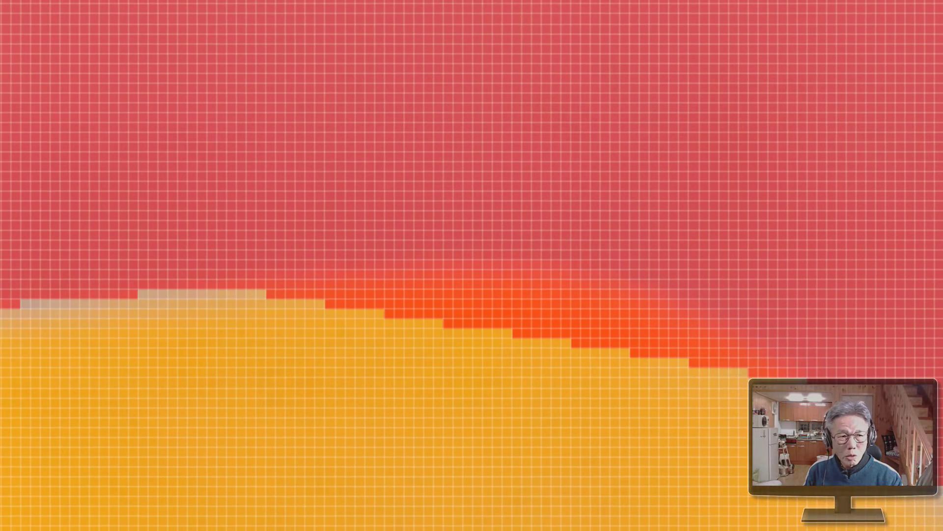
{"action": "left_click_drag", "start_coordinate": [521, 296], "coordinate": [565, 447]}
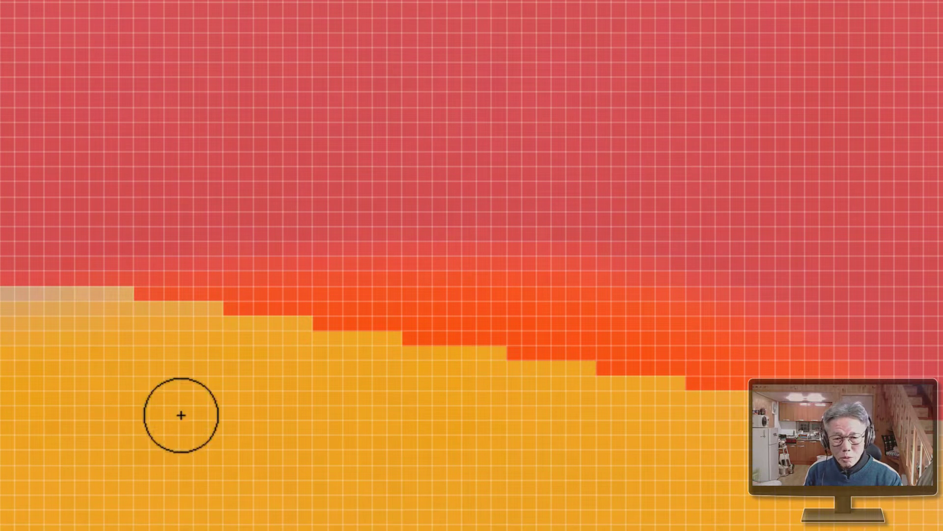
{"action": "mouse_move", "coordinate": [211, 333]}
{"action": "left_mouse_down"}
{"action": "mouse_move", "coordinate": [375, 324]}
{"action": "mouse_move", "coordinate": [265, 343]}
{"action": "left_mouse_up"}
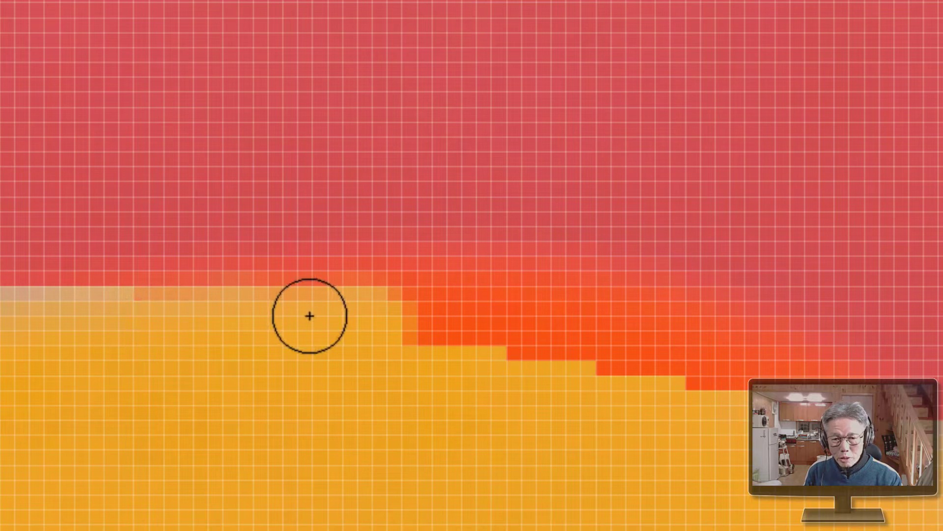
{"action": "left_click_drag", "start_coordinate": [309, 316], "coordinate": [472, 317]}
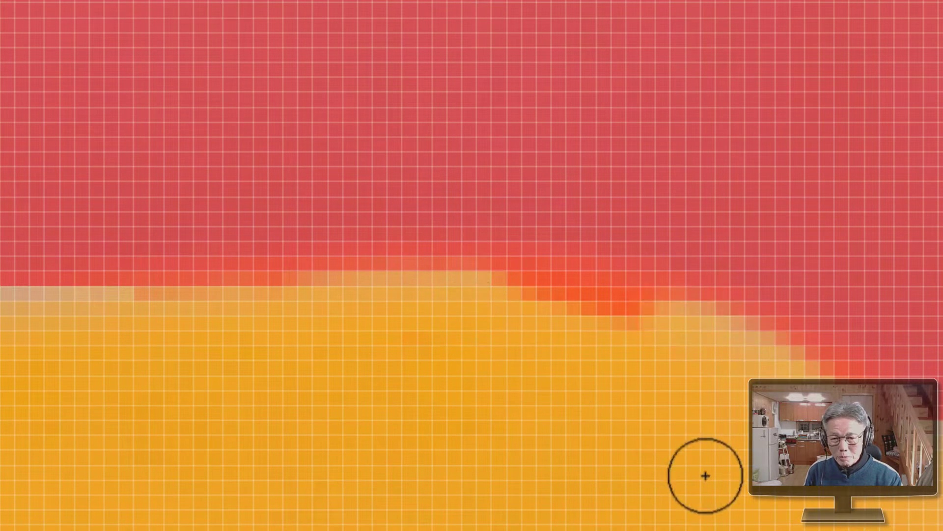
- Undo the last brush stroke and paint the remaining curved edge of the plate's upper-right corner into the selection
{"action": "key", "text": "ctrl+z"}
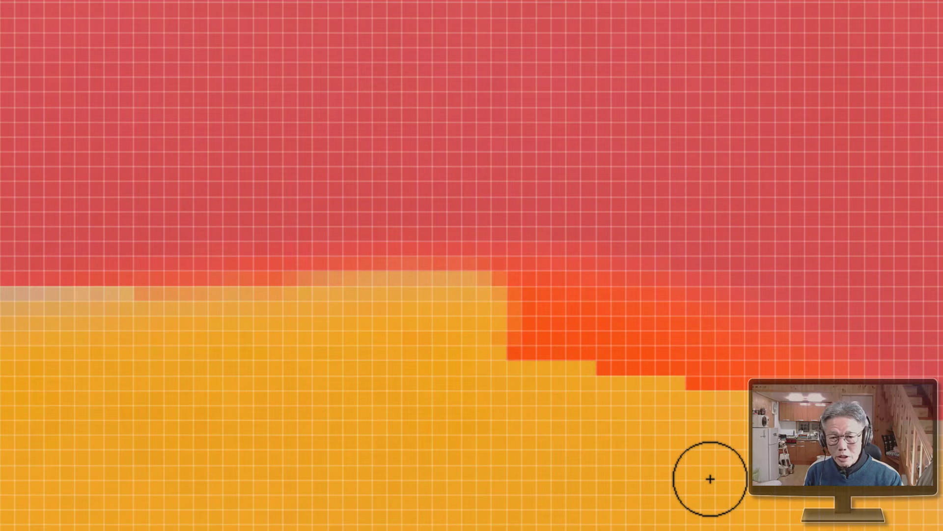
{"action": "left_click_drag", "start_coordinate": [496, 307], "coordinate": [546, 366]}
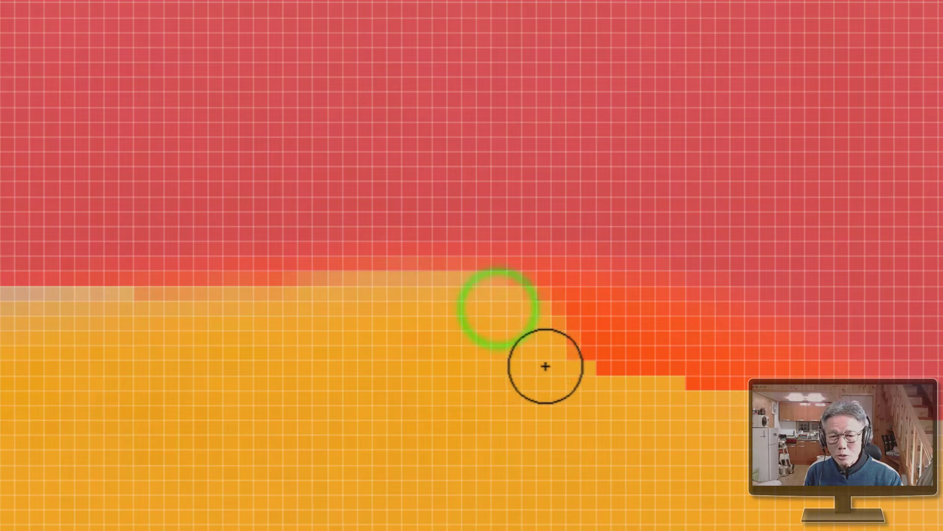
{"action": "left_click_drag", "start_coordinate": [535, 303], "coordinate": [624, 370]}
{"action": "mouse_move", "coordinate": [596, 315]}
{"action": "left_mouse_down"}
{"action": "mouse_move", "coordinate": [676, 346]}
{"action": "mouse_move", "coordinate": [727, 385]}
{"action": "left_mouse_up"}
{"action": "left_click_drag", "start_coordinate": [688, 343], "coordinate": [903, 432]}
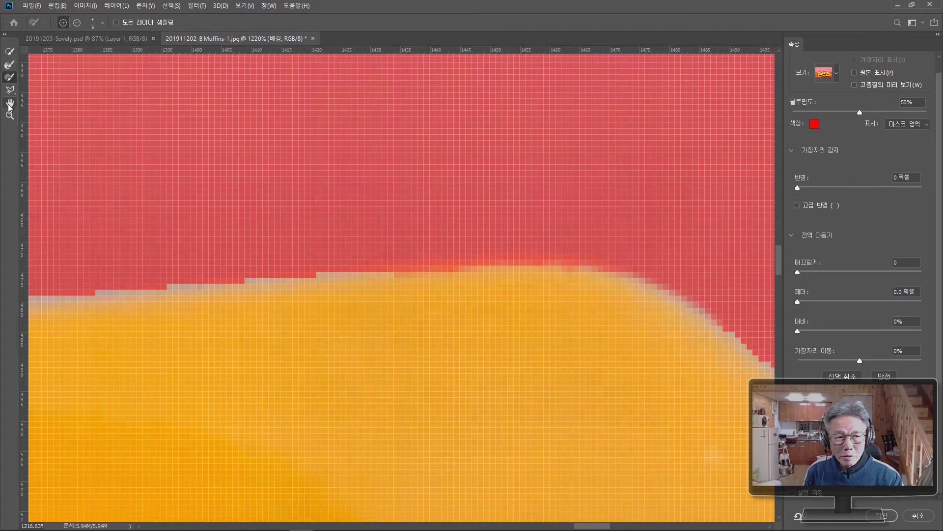
- Paint the plate's cut-off upper-left corner into the selection with the Brush tool
{"action": "double_click", "coordinate": [10, 104]}
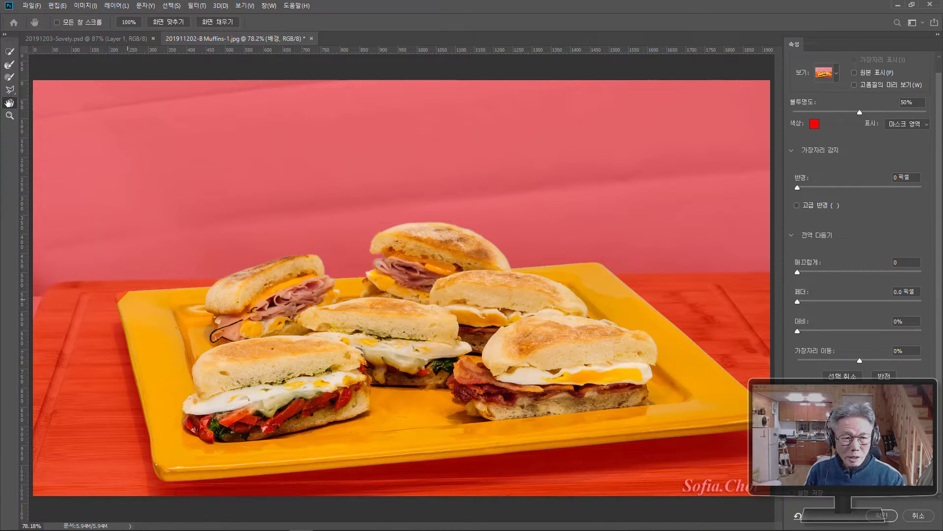
{"action": "left_click", "coordinate": [9, 116]}
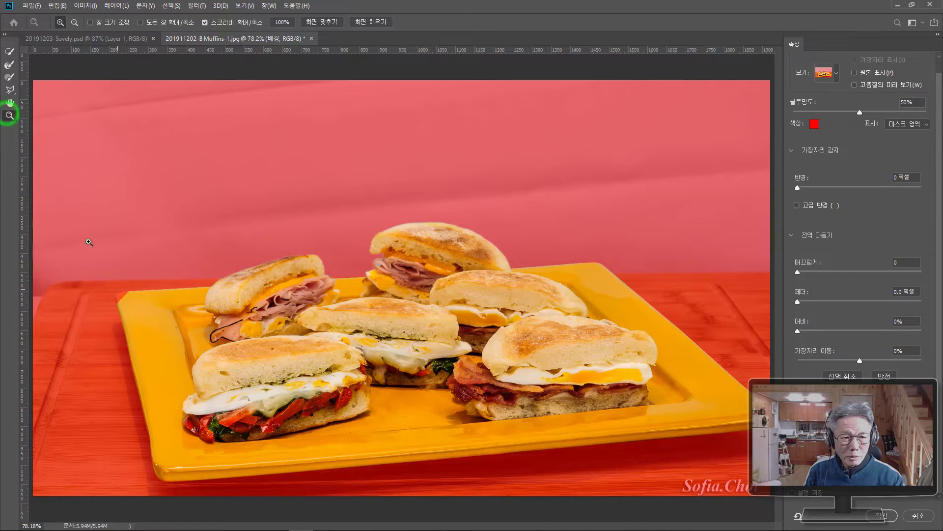
{"action": "left_click_drag", "start_coordinate": [122, 295], "coordinate": [211, 354]}
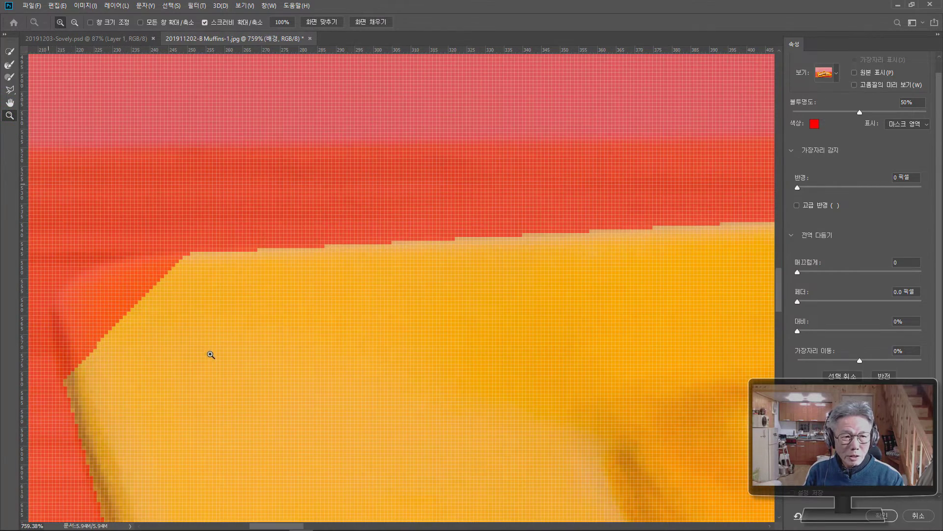
{"action": "left_click", "coordinate": [9, 77]}
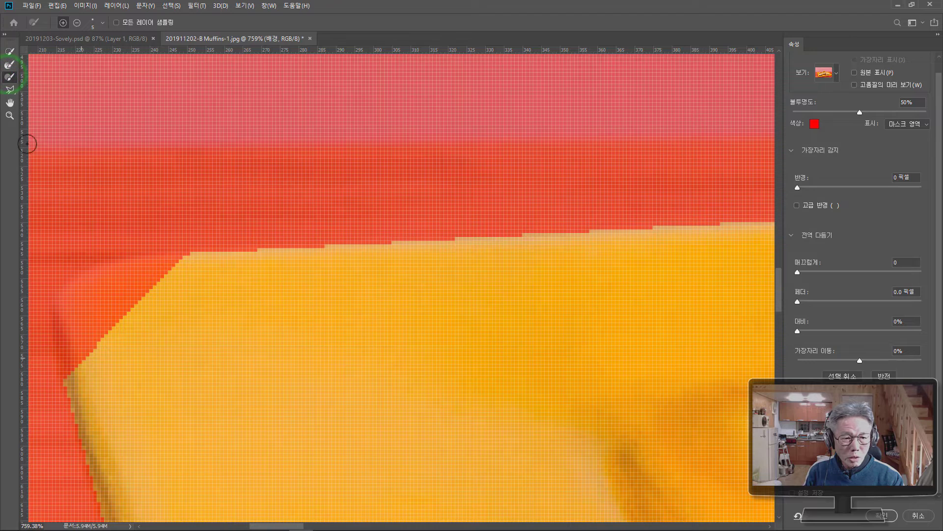
{"action": "left_click_drag", "start_coordinate": [148, 268], "coordinate": [74, 317]}
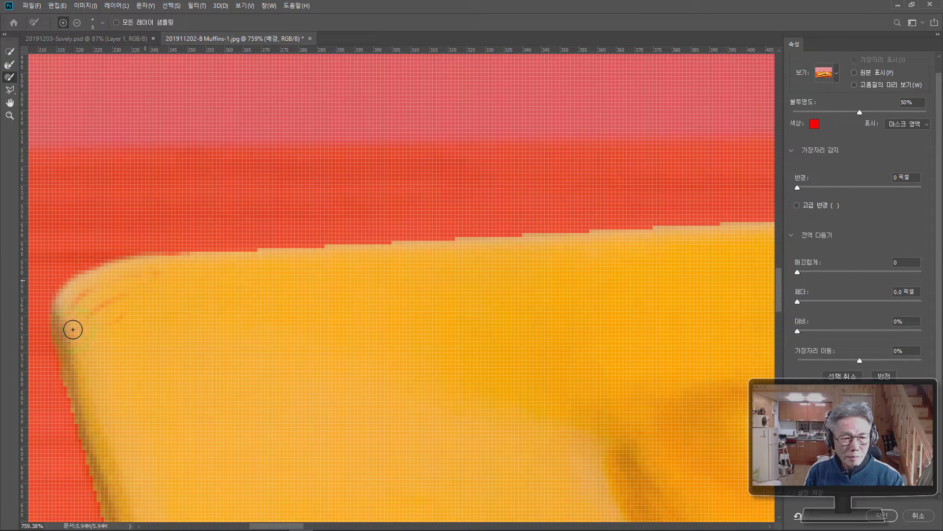
- Brush the background gap inside the rear-center sandwich's ham fold and the fringe beside its egg out of the selection
{"action": "double_click", "coordinate": [11, 103]}
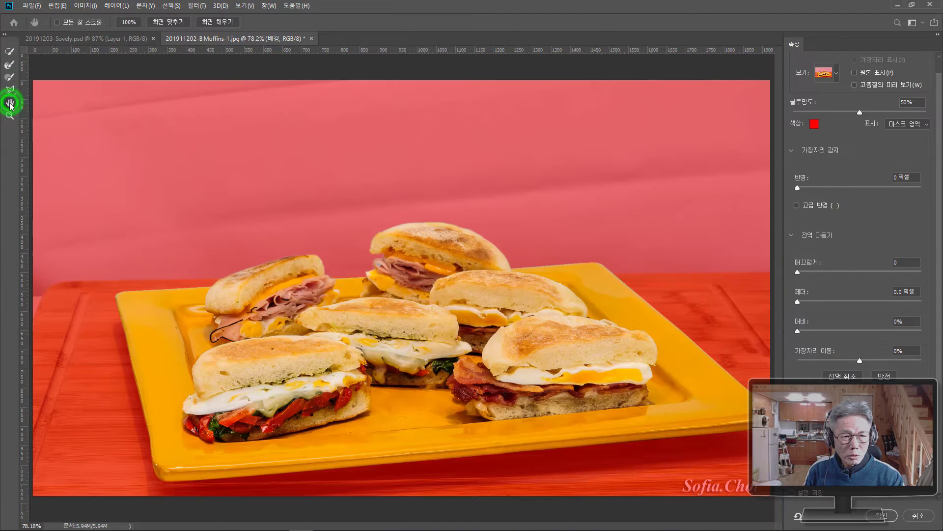
{"action": "left_click", "coordinate": [11, 114]}
{"action": "left_click", "coordinate": [374, 255]}
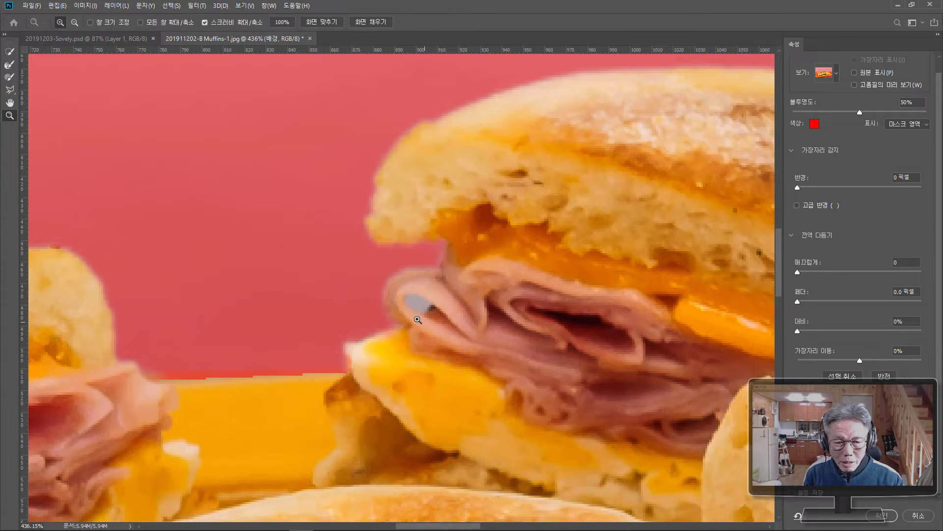
{"action": "left_click", "coordinate": [8, 78]}
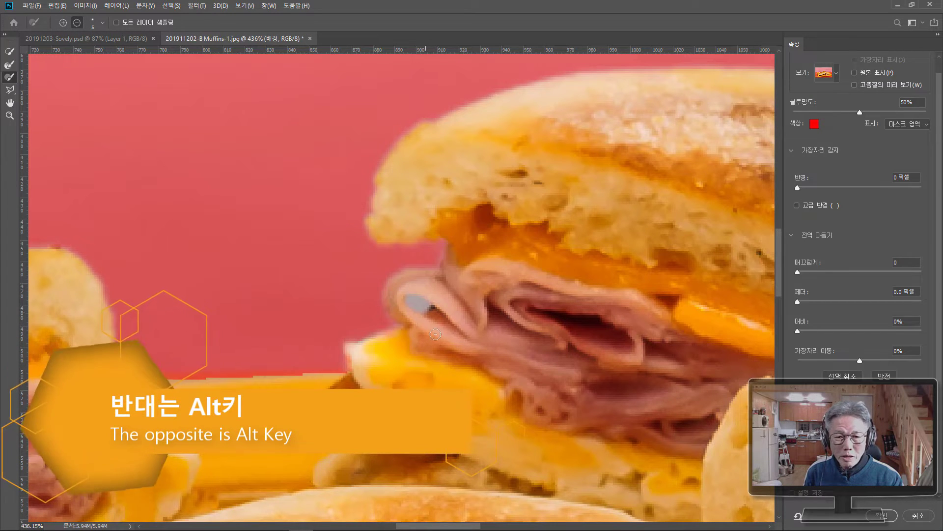
{"action": "key", "text": "alt"}
{"action": "left_click_drag", "start_coordinate": [426, 312], "coordinate": [413, 301]}
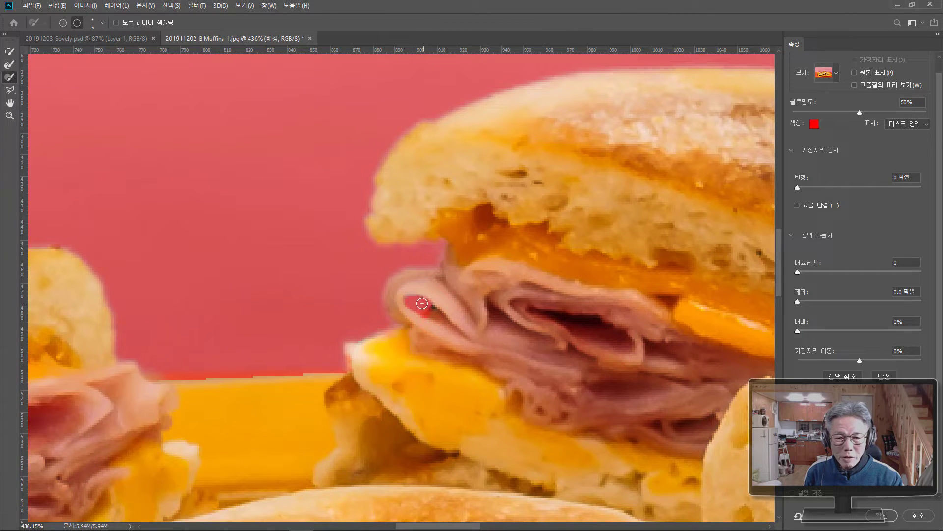
{"action": "left_click_drag", "start_coordinate": [339, 351], "coordinate": [353, 338]}
{"action": "left_click", "coordinate": [347, 346], "text": "alt"}
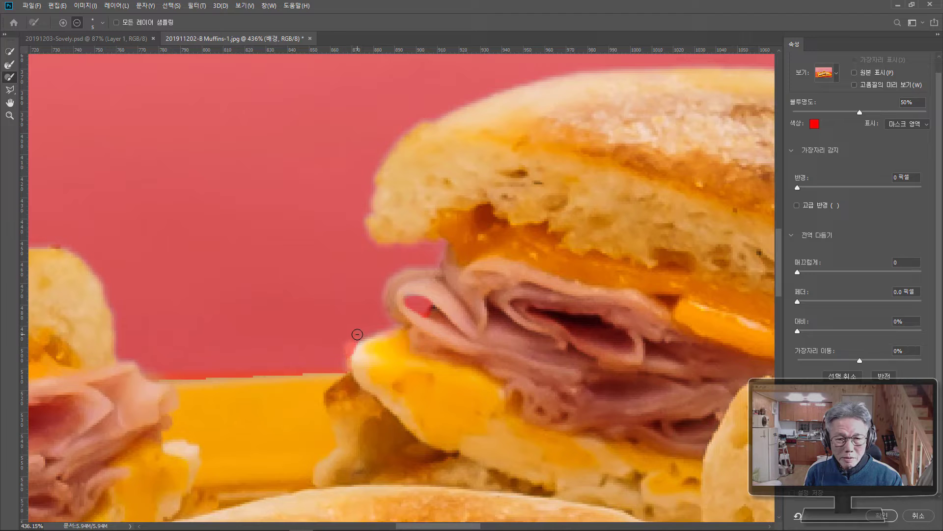
- Brush the background out of the selection at the upper and lower ends of the plate's right corner, rounding its outline
{"action": "double_click", "coordinate": [11, 104]}
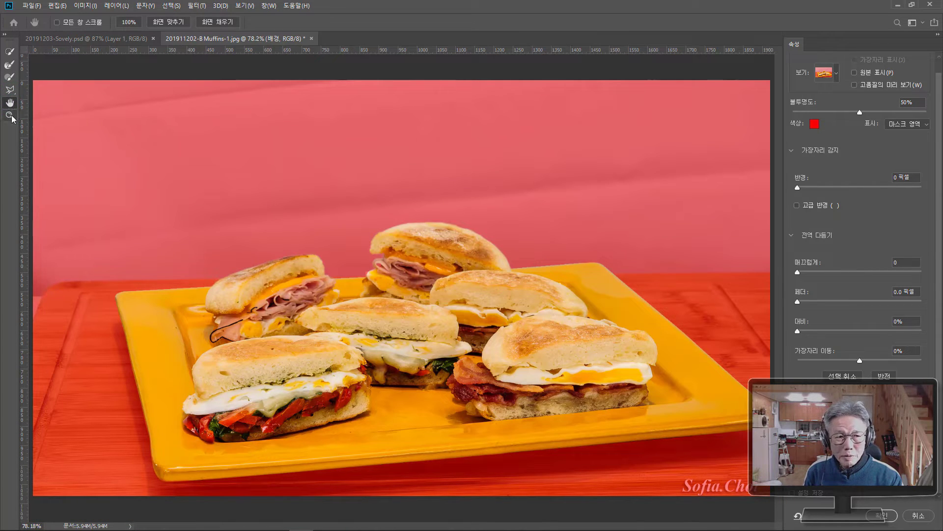
{"action": "left_click", "coordinate": [10, 115]}
{"action": "left_click_drag", "start_coordinate": [751, 420], "coordinate": [796, 423]}
{"action": "left_click_drag", "start_coordinate": [690, 382], "coordinate": [722, 432]}
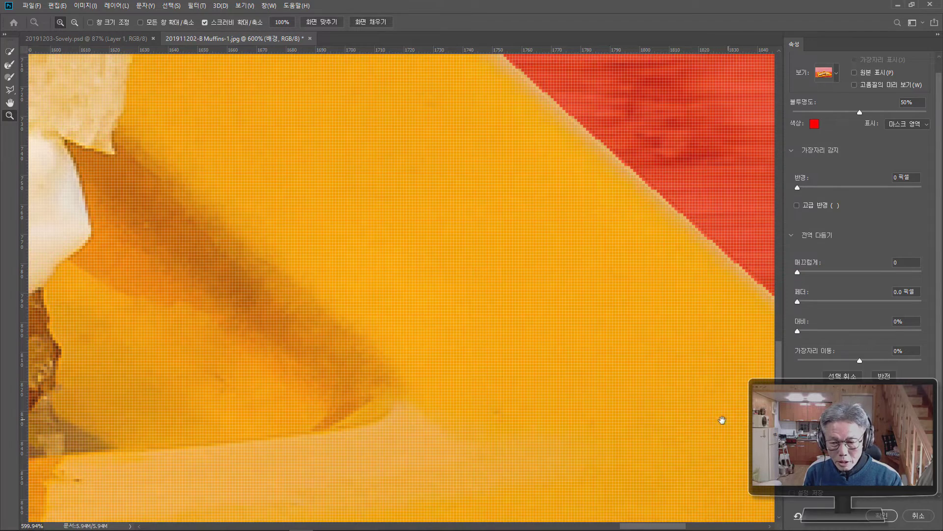
{"action": "left_click_drag", "start_coordinate": [730, 421], "coordinate": [403, 360]}
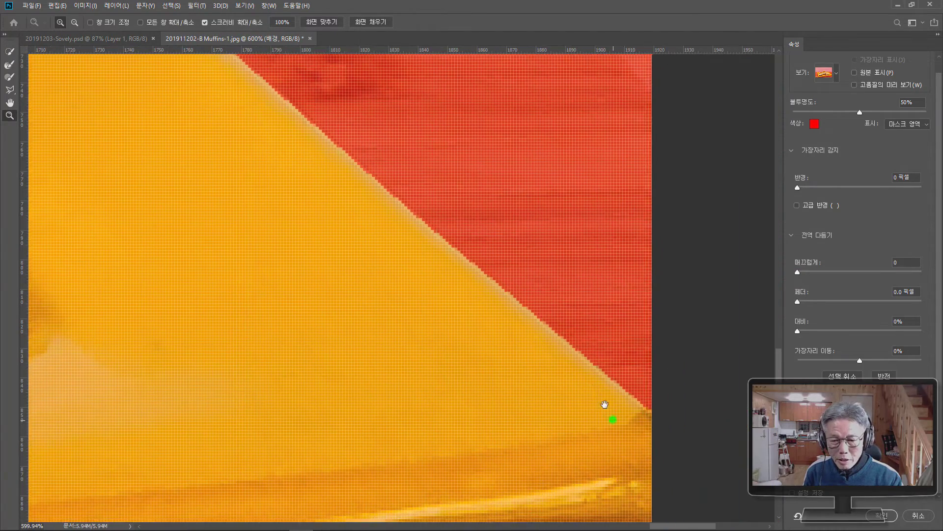
{"action": "left_click_drag", "start_coordinate": [604, 403], "coordinate": [573, 320]}
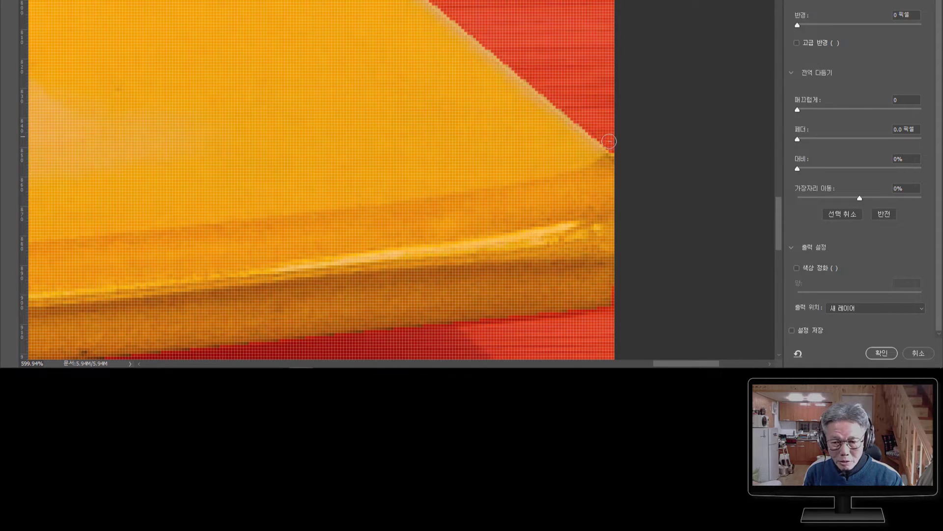
{"action": "left_click_drag", "start_coordinate": [604, 141], "coordinate": [619, 169]}
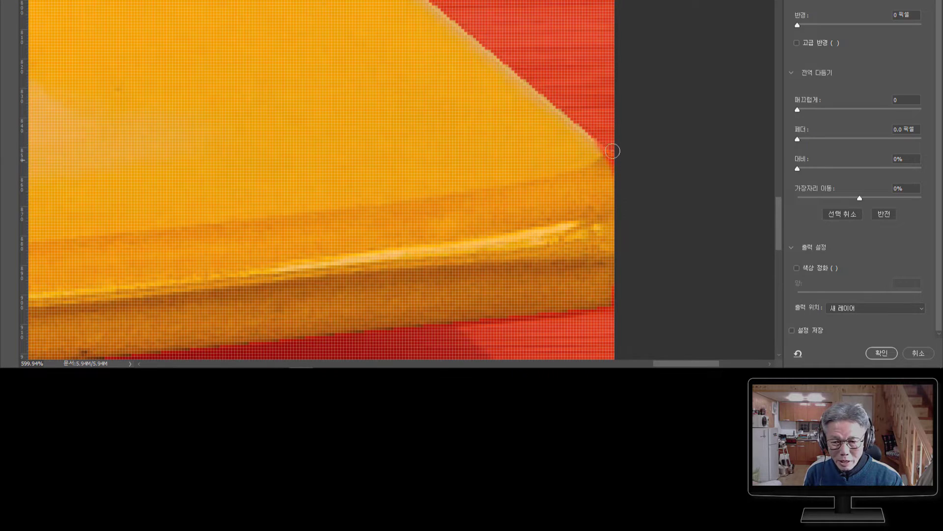
{"action": "left_click", "coordinate": [623, 276]}
{"action": "left_click", "coordinate": [633, 285]}
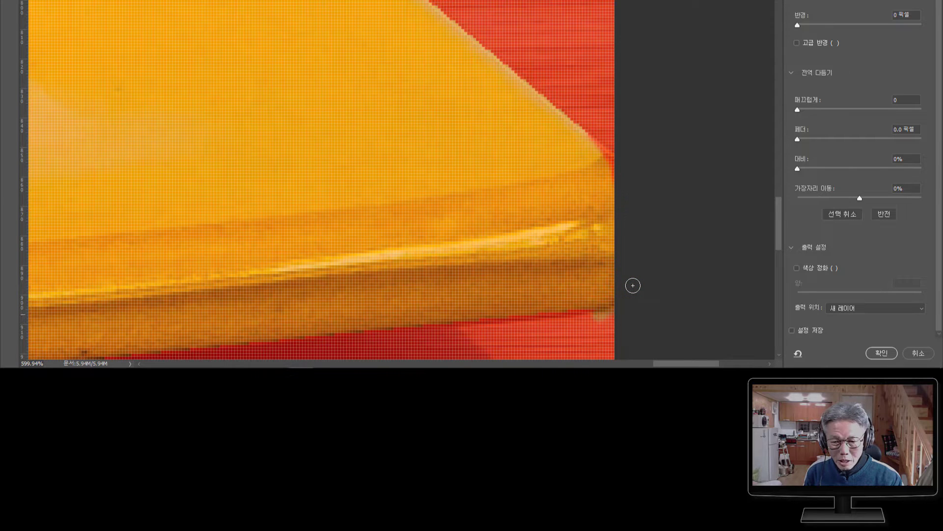
- Show the whole image and set the mask preview to Black & White (흑백)
{"action": "left_click", "coordinate": [10, 102]}
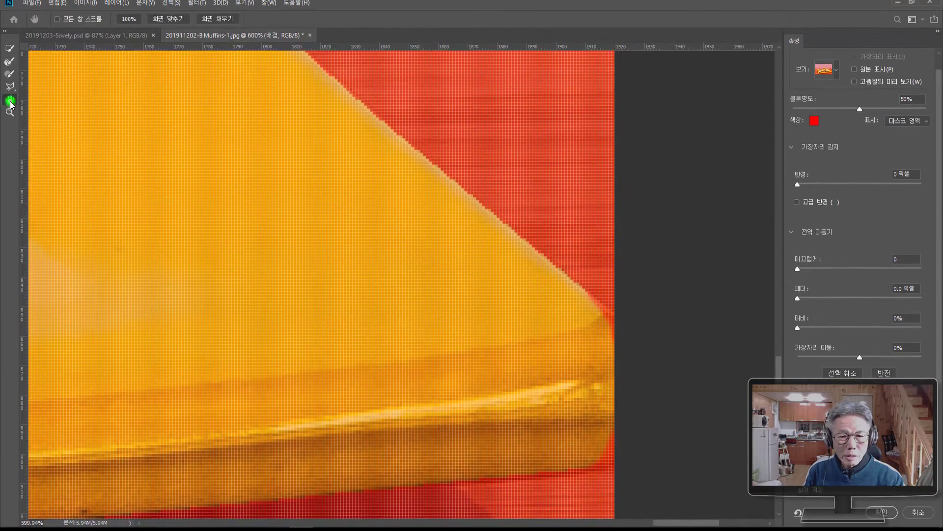
{"action": "double_click", "coordinate": [10, 101]}
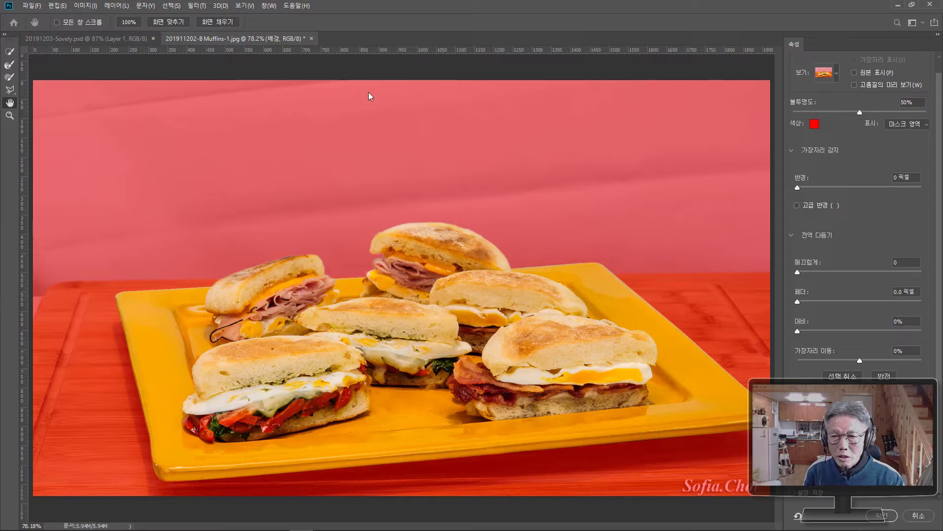
{"action": "left_click", "coordinate": [834, 78]}
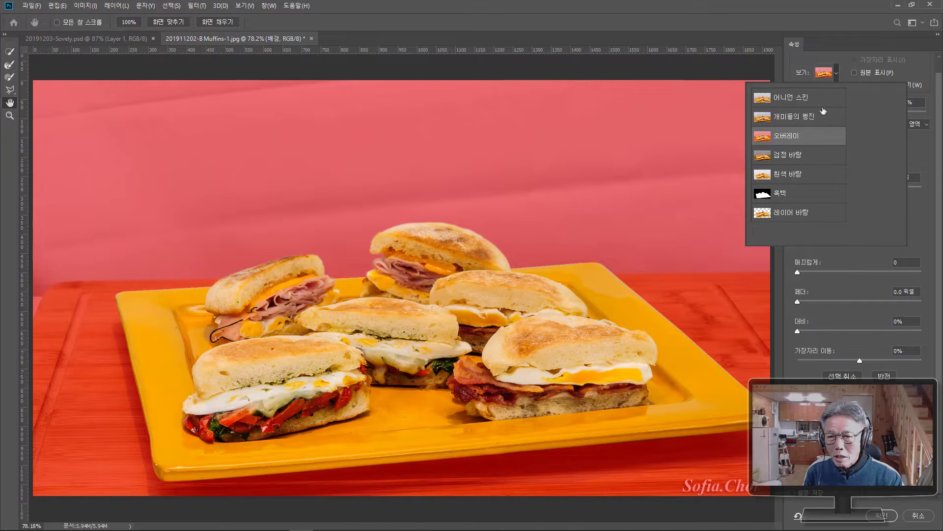
{"action": "left_click", "coordinate": [796, 194]}
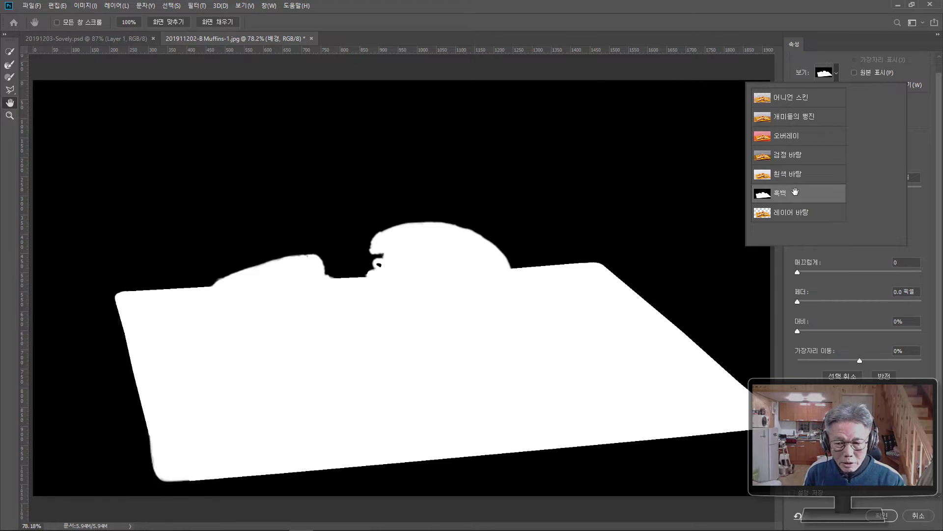
- Paint the gray patches along the plate's lower-left corner solid white with the Brush tool
{"action": "key", "text": "ctrl+space"}
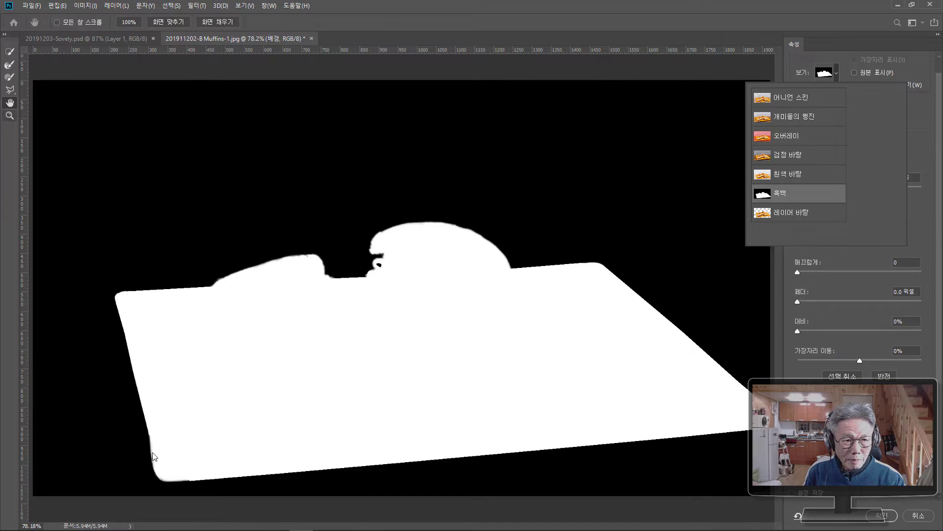
{"action": "left_click_drag", "start_coordinate": [153, 453], "coordinate": [209, 366]}
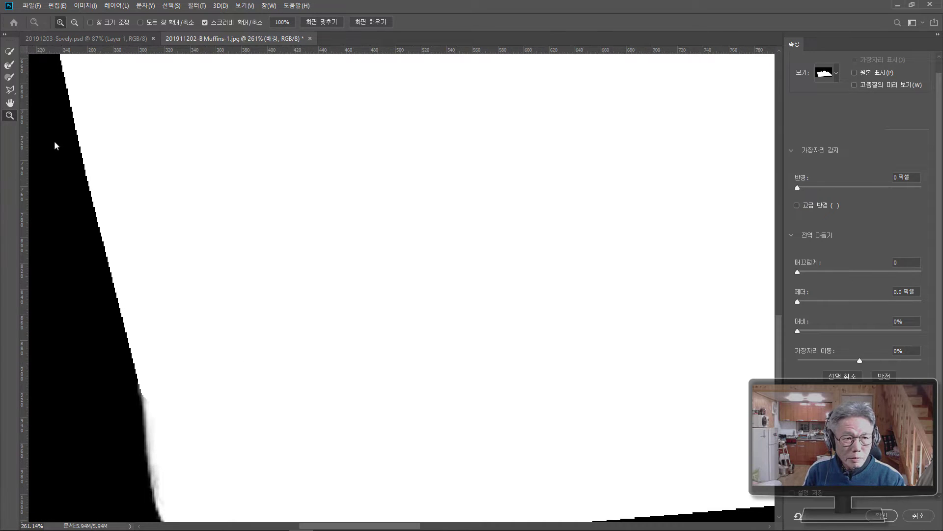
{"action": "left_click", "coordinate": [10, 78]}
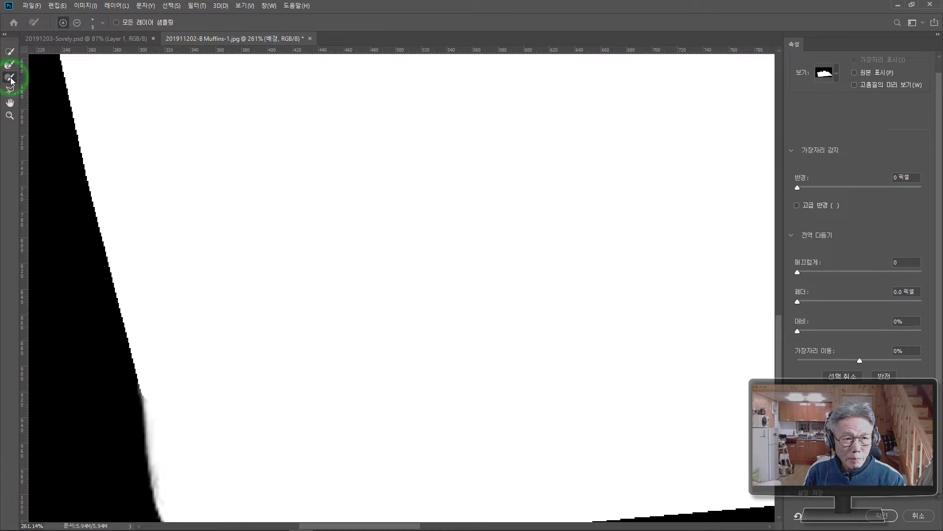
{"action": "left_click", "coordinate": [145, 391]}
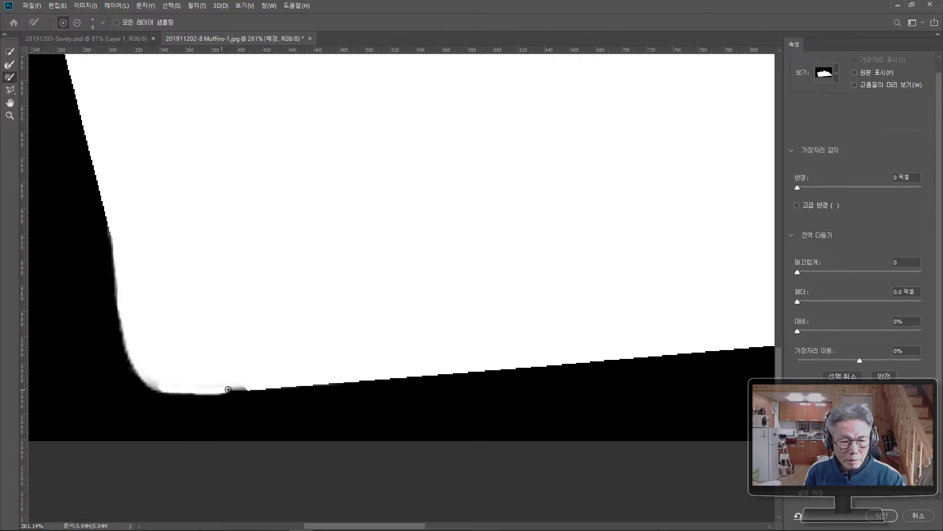
{"action": "mouse_move", "coordinate": [241, 389]}
{"action": "left_mouse_down"}
{"action": "mouse_move", "coordinate": [251, 389]}
{"action": "mouse_move", "coordinate": [161, 384]}
{"action": "left_mouse_up"}
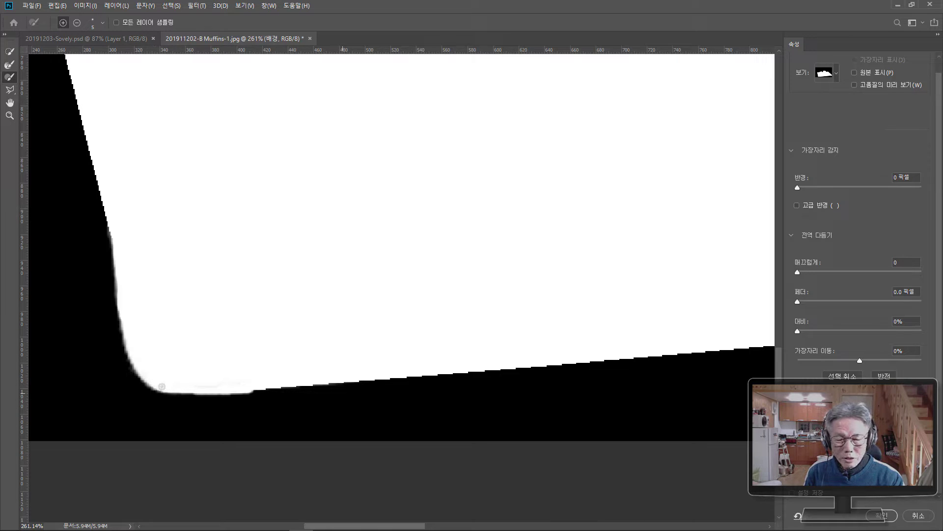
- Show the whole image and set the mask preview back to Overlay (오버레이)
{"action": "double_click", "coordinate": [10, 104]}
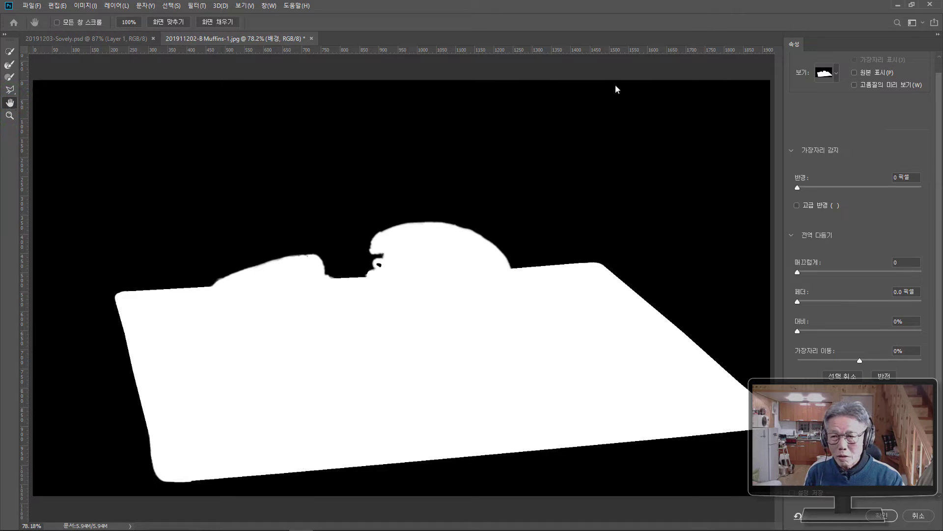
{"action": "left_click", "coordinate": [838, 76]}
{"action": "left_click", "coordinate": [795, 136]}
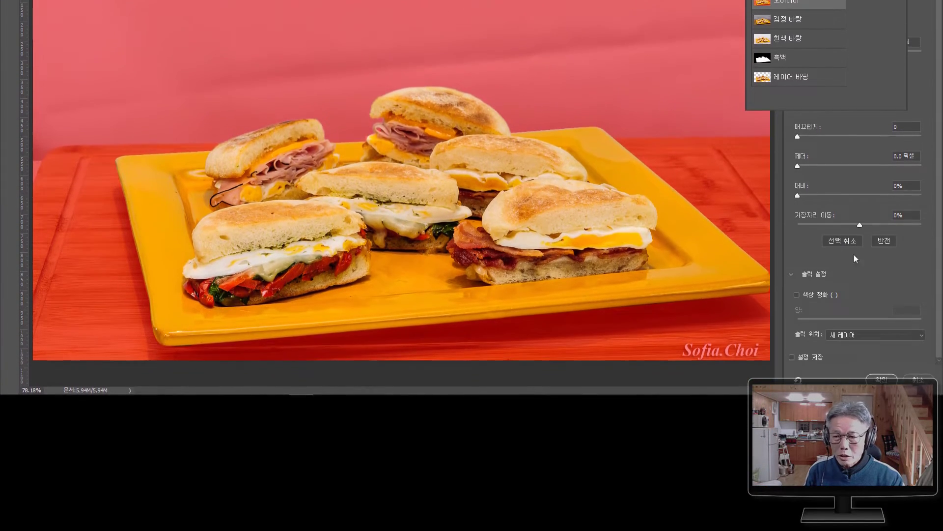
- Output the refined selection to a new layer (새 레이어) and apply Select and Mask
{"action": "left_click", "coordinate": [908, 344]}
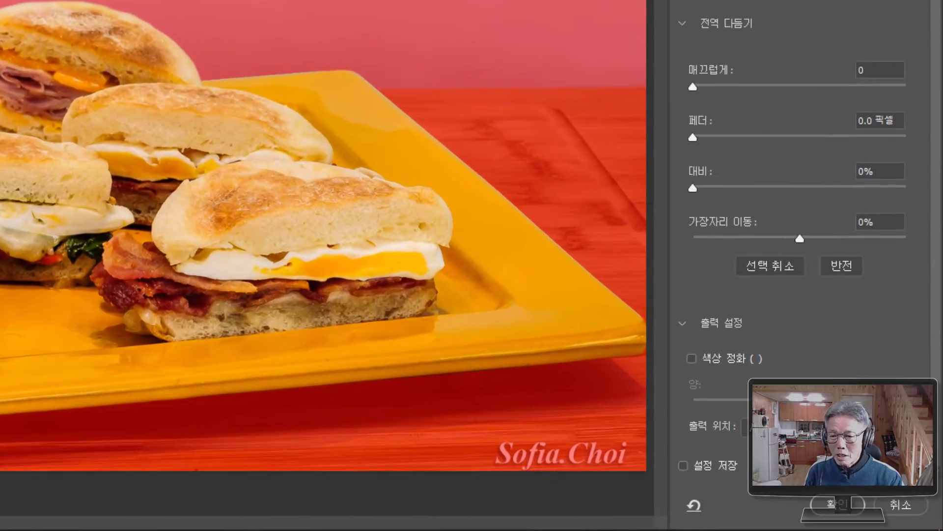
{"action": "left_click", "coordinate": [831, 426]}
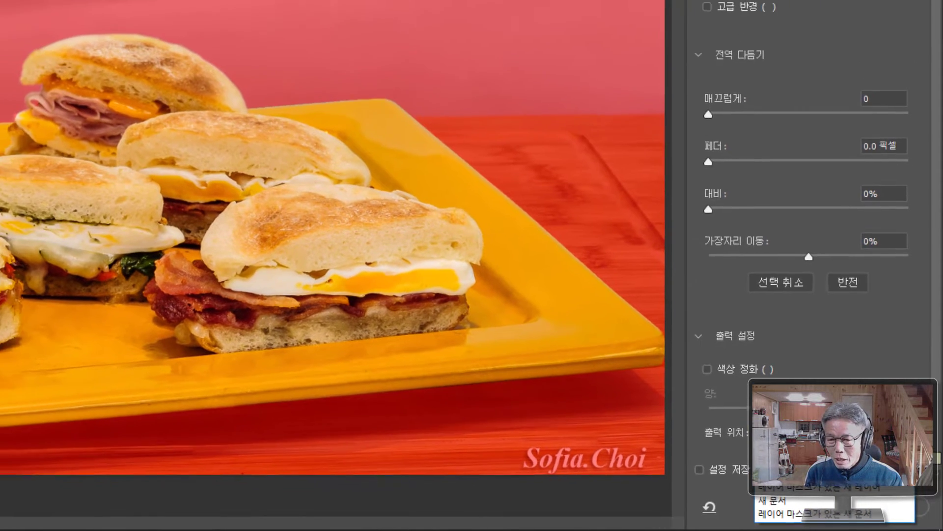
{"action": "left_click", "coordinate": [794, 470]}
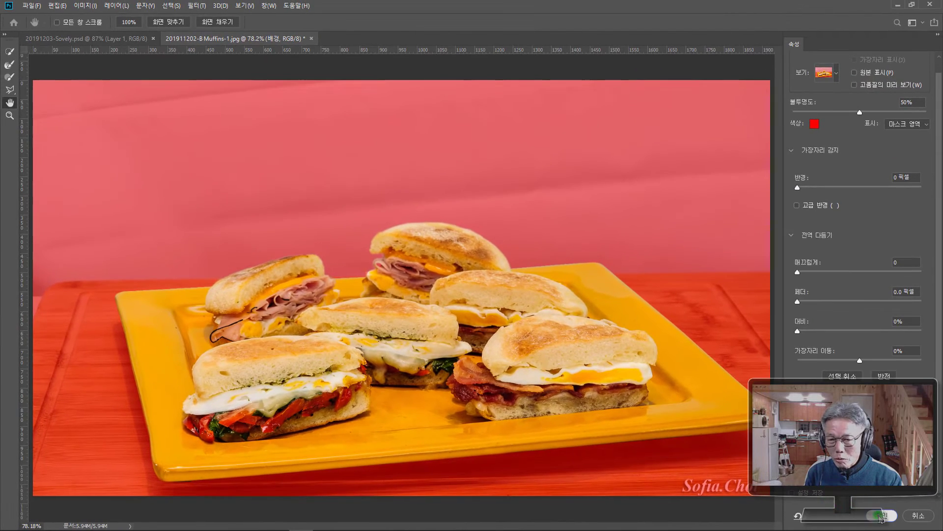
{"action": "left_click", "coordinate": [871, 513]}
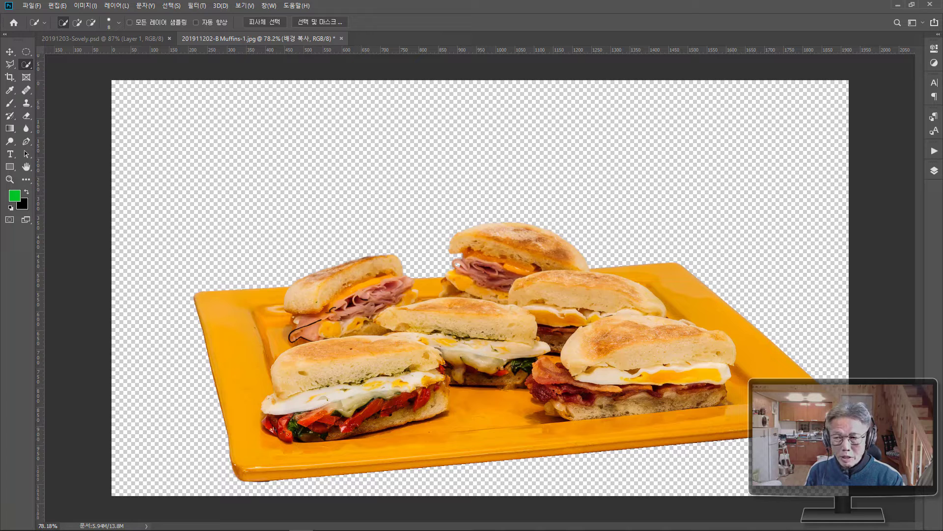
- Compare the cutout layer with the original photo by showing and hiding the background layer
{"action": "left_click", "coordinate": [934, 171]}
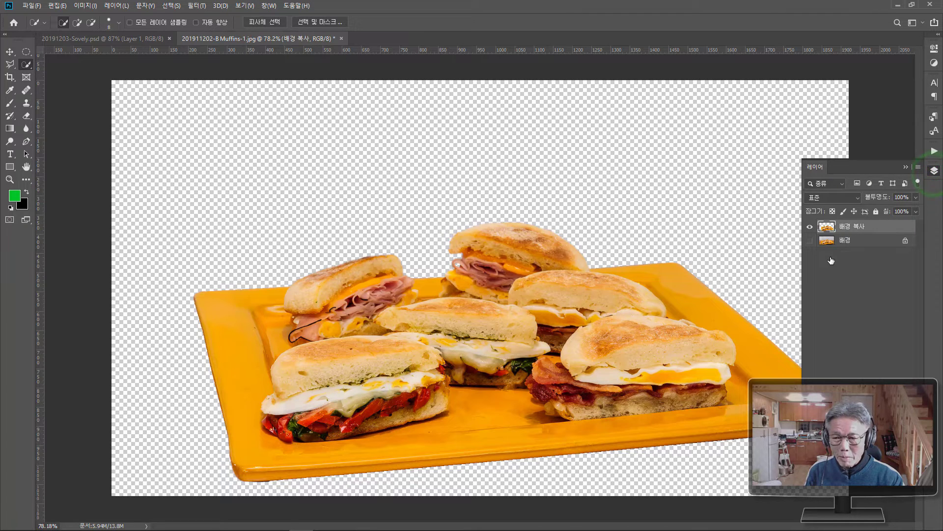
{"action": "left_click", "coordinate": [810, 241]}
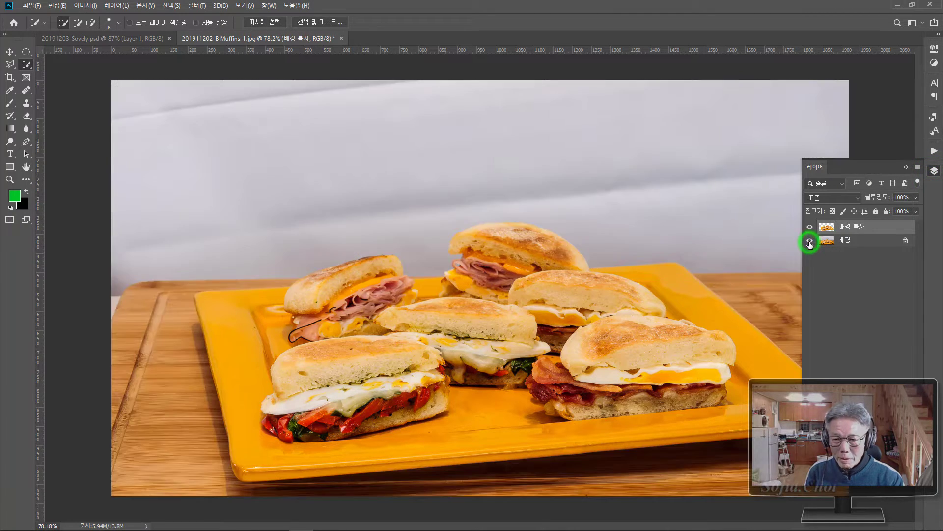
{"action": "left_click", "coordinate": [810, 241]}
{"action": "left_click", "coordinate": [852, 226]}
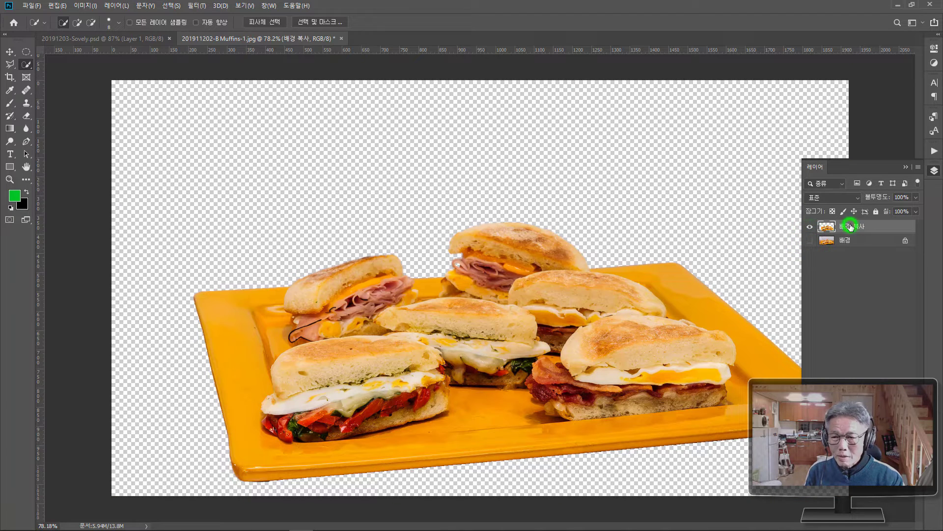
{"action": "left_click", "coordinate": [907, 167]}
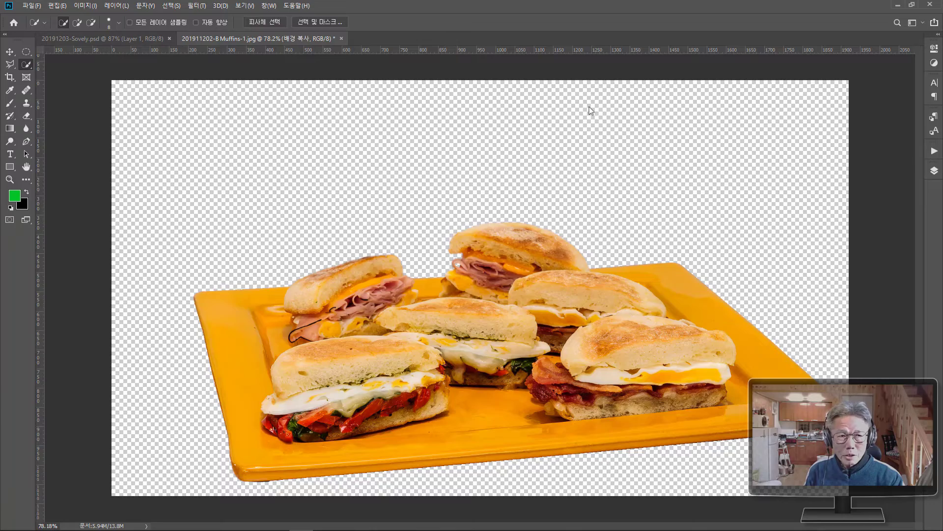
- Start Free Transform (자유 변형) on the plate cutout and move it to the center of the canvas
{"action": "left_click", "coordinate": [57, 6]}
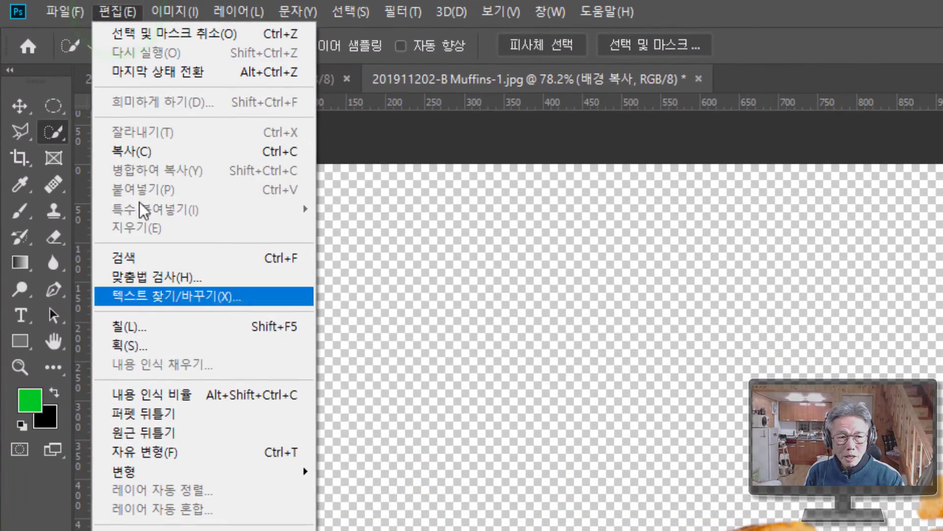
{"action": "left_click", "coordinate": [158, 451]}
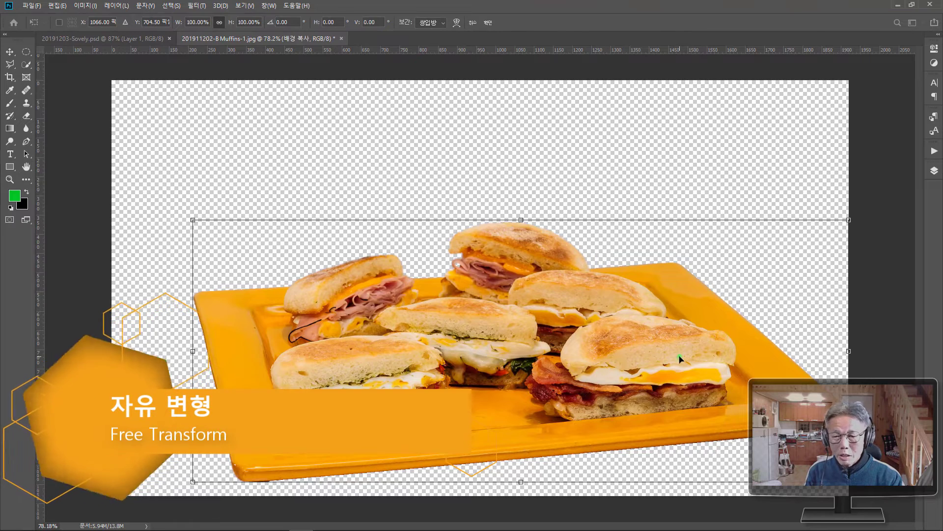
{"action": "left_click_drag", "start_coordinate": [680, 359], "coordinate": [651, 298]}
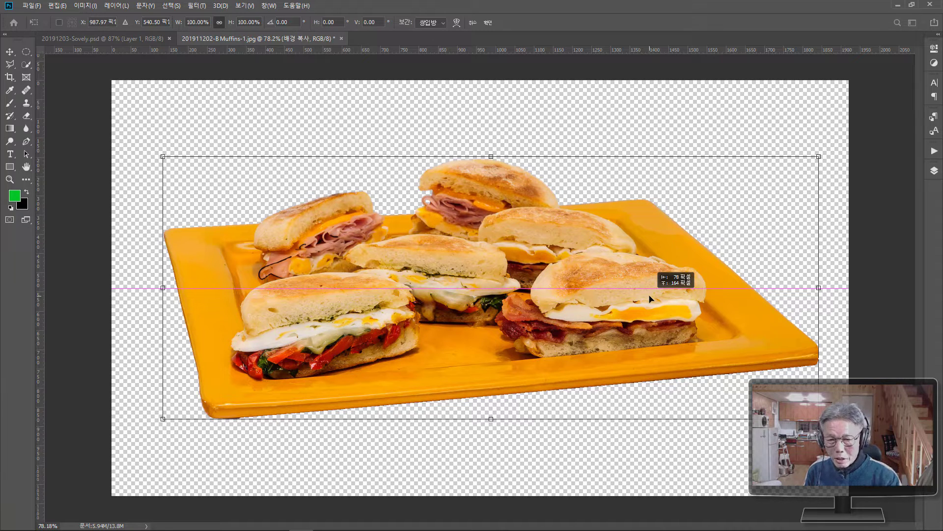
{"action": "left_click_drag", "start_coordinate": [650, 299], "coordinate": [638, 299]}
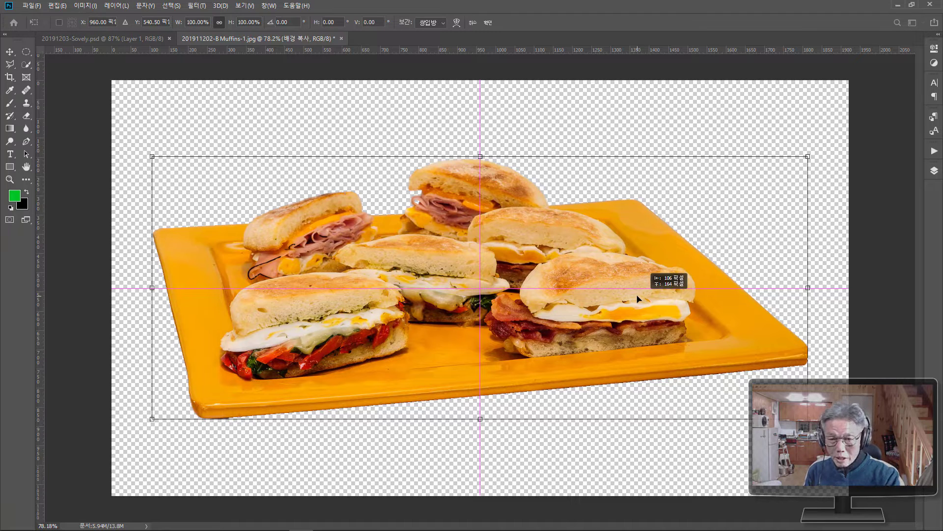
{"action": "left_click_drag", "start_coordinate": [637, 298], "coordinate": [637, 299]}
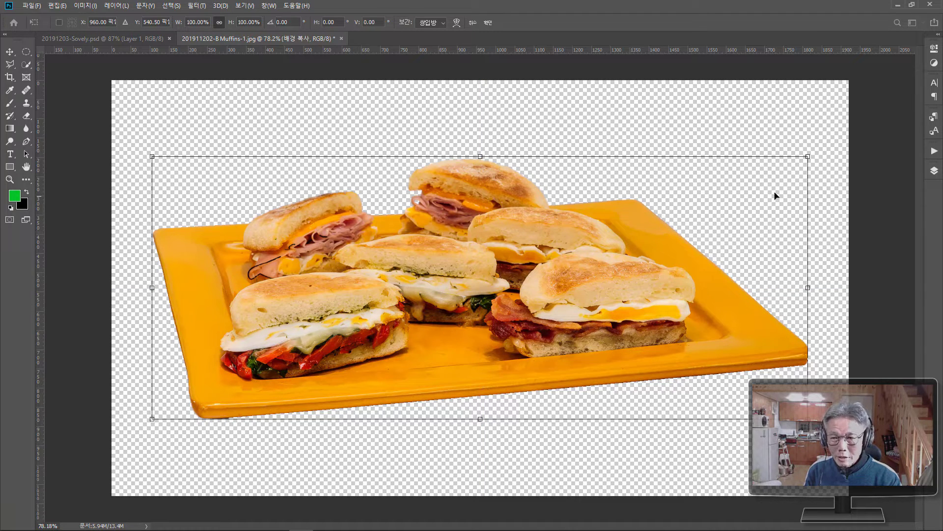
- Scale the plate cutout down proportionally to about 80.86% and apply the transformation
{"action": "left_click_drag", "start_coordinate": [808, 158], "coordinate": [683, 207]}
{"action": "left_click_drag", "start_coordinate": [590, 321], "coordinate": [636, 321]}
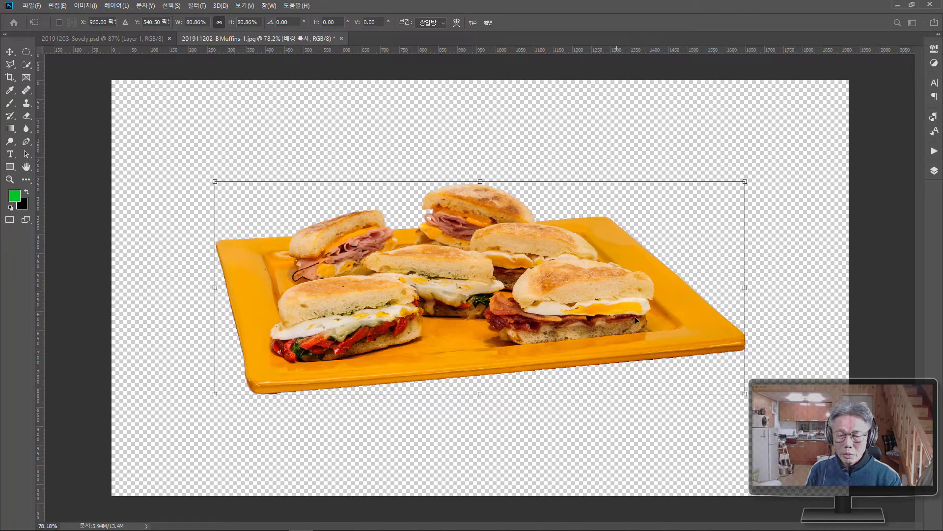
{"action": "double_click", "coordinate": [618, 317]}
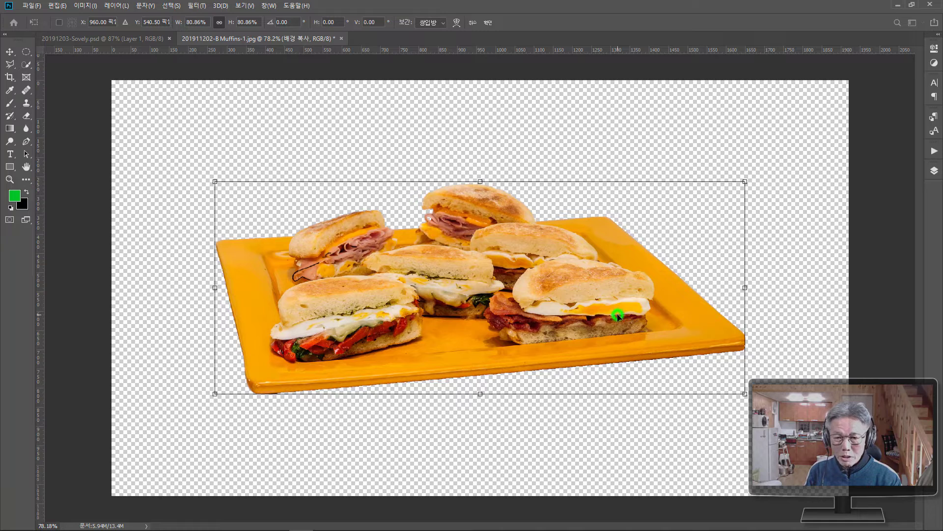
- Show the background layer (배경) to compare the resized cutout with the original photo, and hide it again
{"action": "key", "text": "F7"}
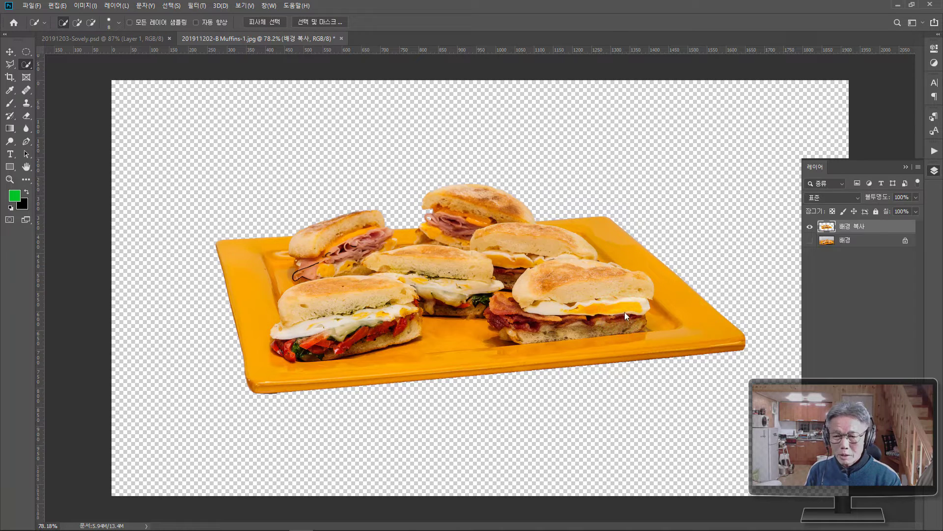
{"action": "left_click", "coordinate": [810, 241]}
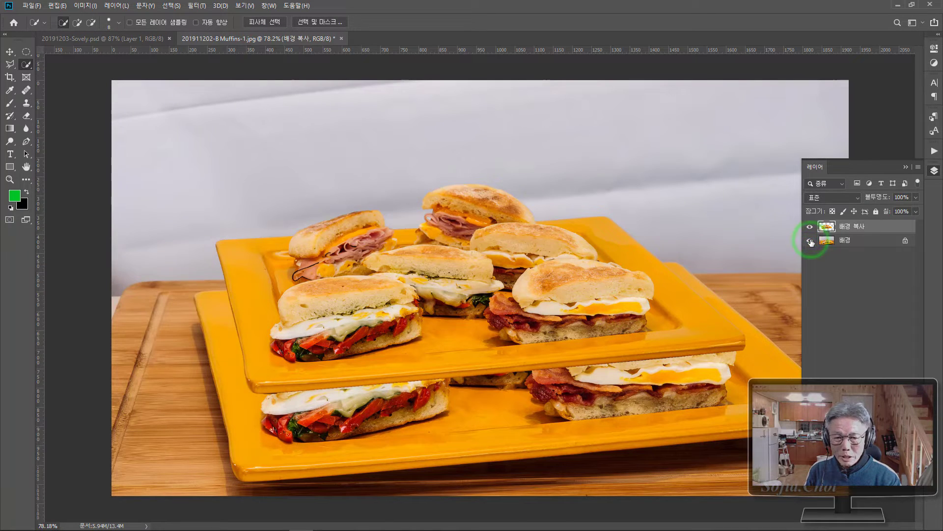
{"action": "left_click", "coordinate": [810, 241]}
{"action": "key", "text": "F7"}
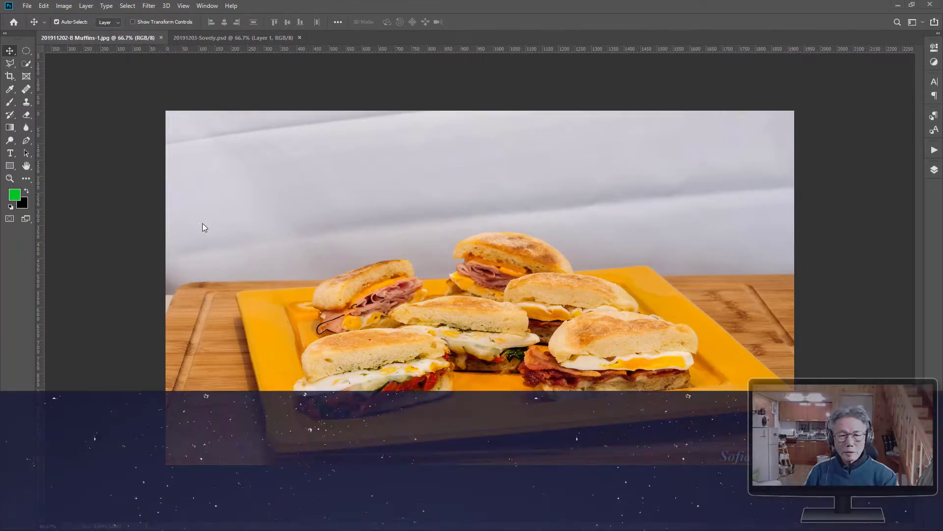
- Select the plate of muffins in the Muffins photo with Select Subject and open the selection in Select and Mask
{"action": "left_click", "coordinate": [26, 165]}
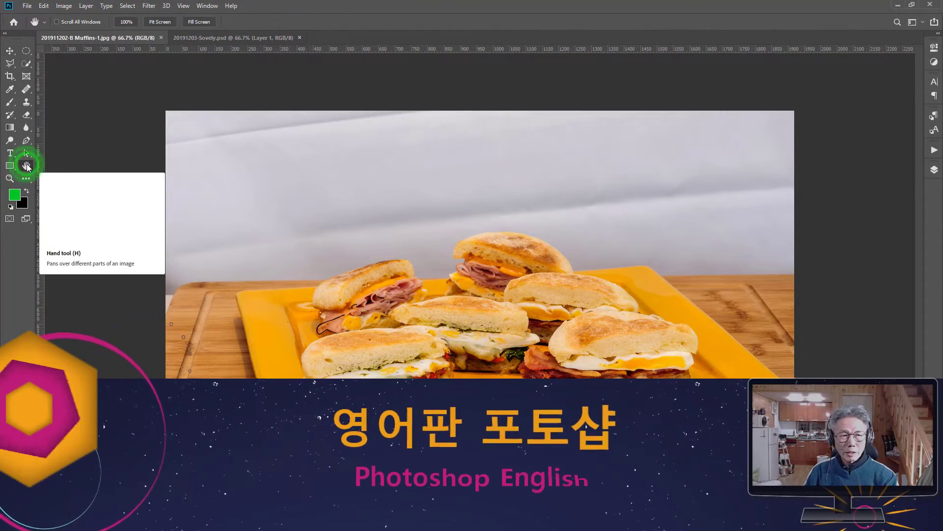
{"action": "key", "text": "ctrl+0"}
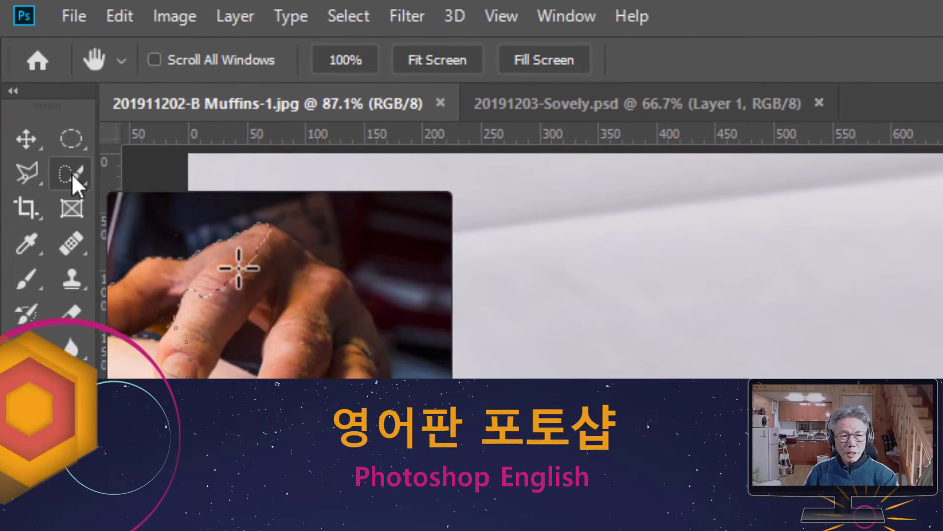
{"action": "left_click", "coordinate": [26, 63]}
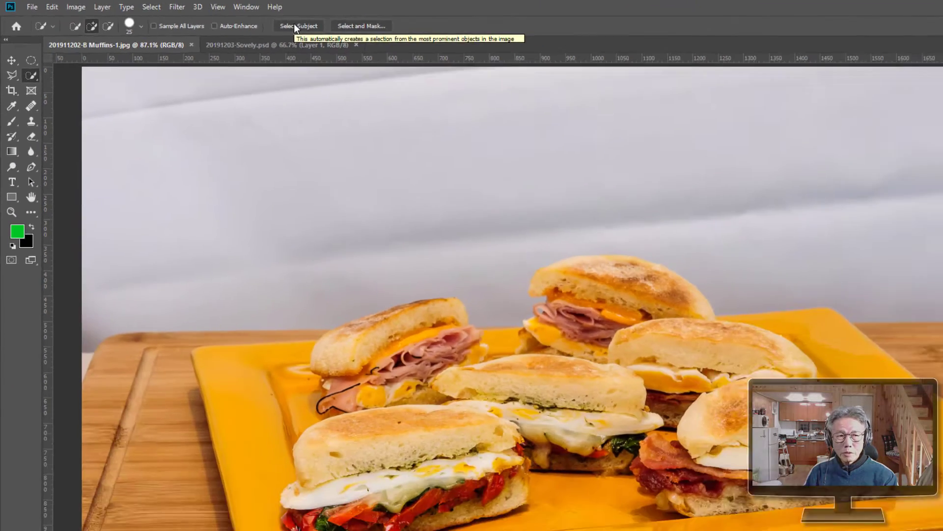
{"action": "left_click", "coordinate": [679, 62]}
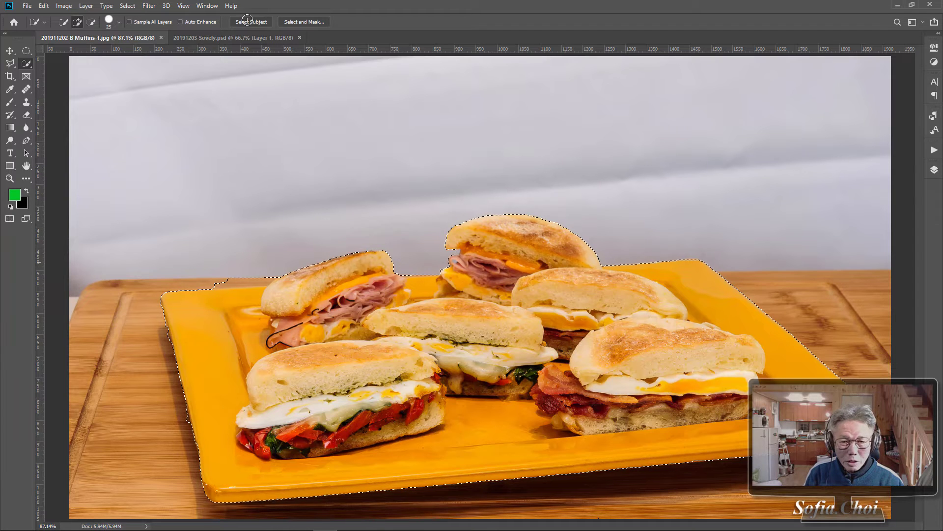
{"action": "left_click", "coordinate": [305, 21]}
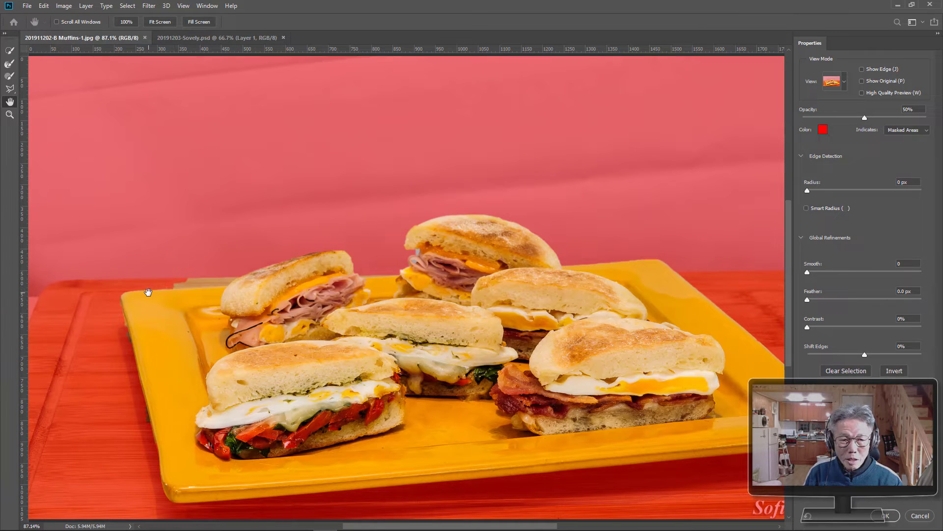
- Subtract the strip of wooden board above the plate's rim, left of the back-left sandwich, using the Polygonal Lasso
{"action": "left_click", "coordinate": [10, 114]}
{"action": "left_click_drag", "start_coordinate": [226, 290], "coordinate": [271, 333]}
{"action": "right_click", "coordinate": [14, 93]}
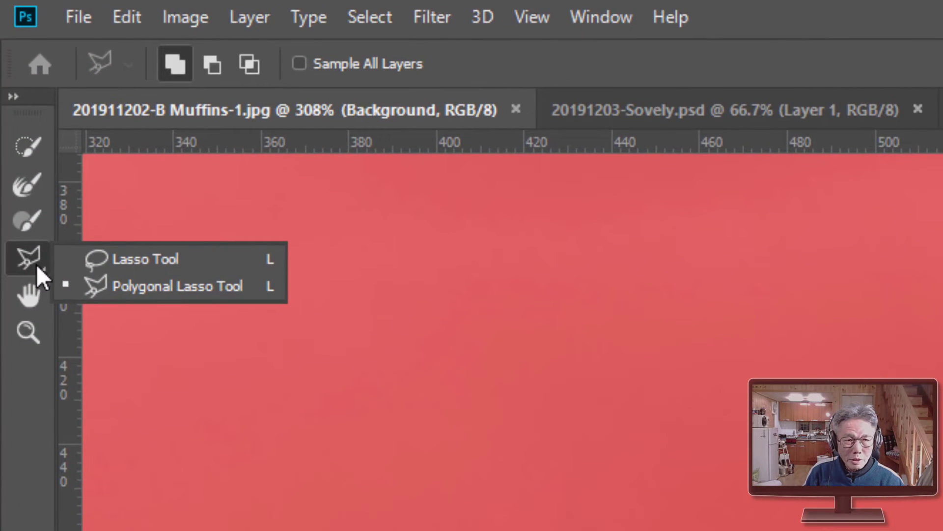
{"action": "left_click", "coordinate": [135, 289]}
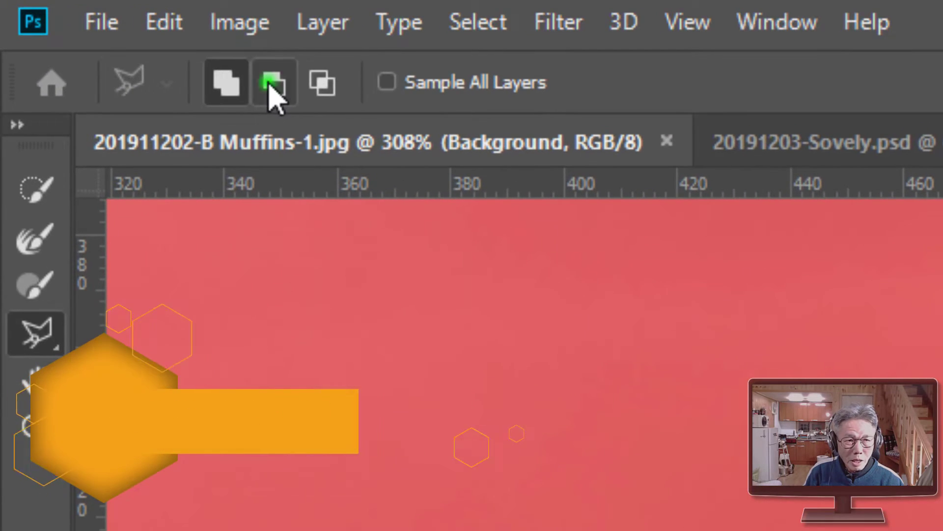
{"action": "left_click", "coordinate": [272, 94]}
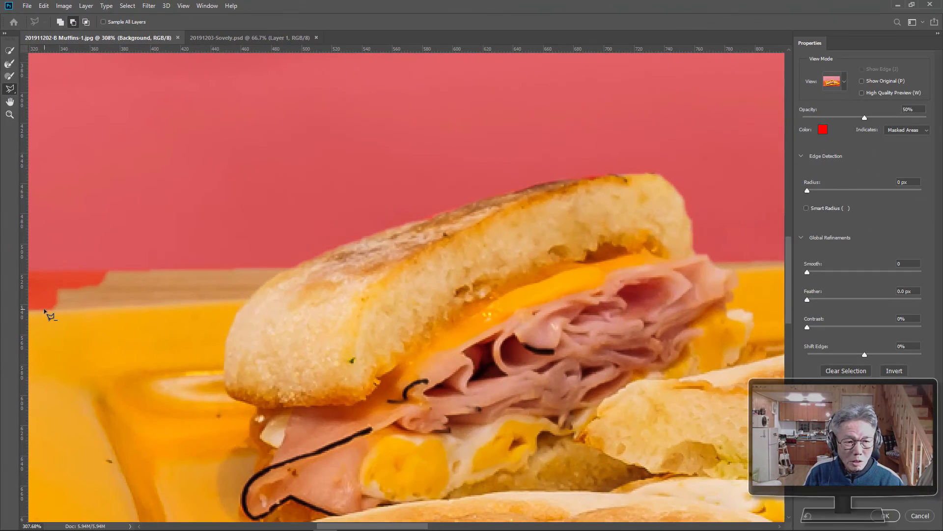
{"action": "left_click", "coordinate": [45, 310]}
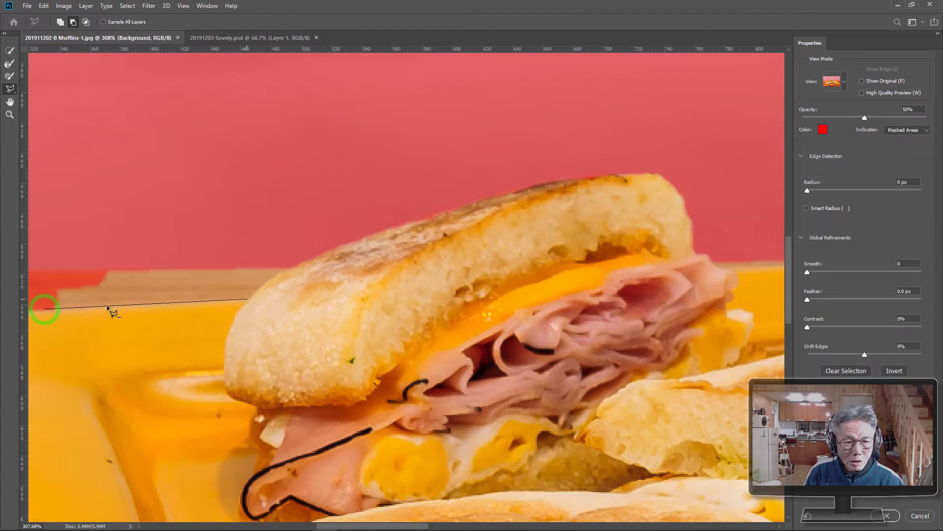
{"action": "left_click", "coordinate": [250, 299]}
{"action": "left_click_drag", "start_coordinate": [254, 294], "coordinate": [44, 311]}
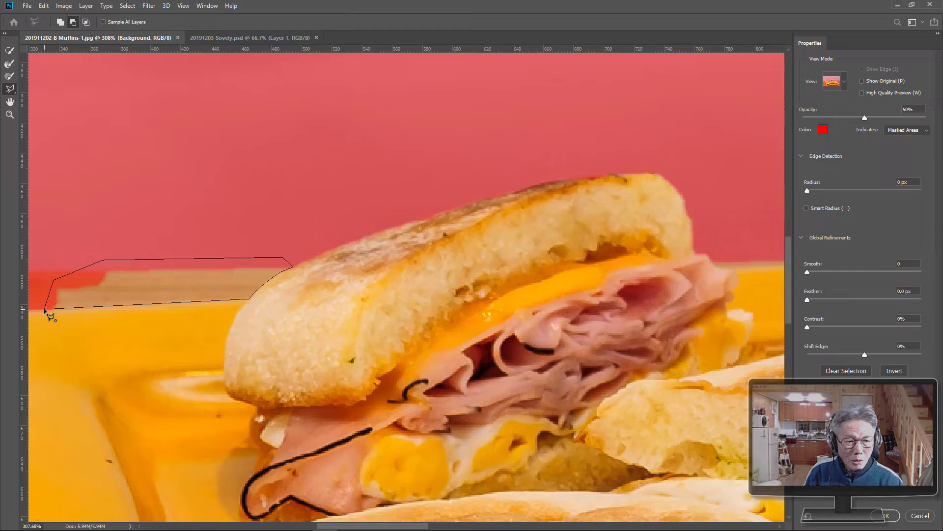
{"action": "left_click", "coordinate": [45, 310]}
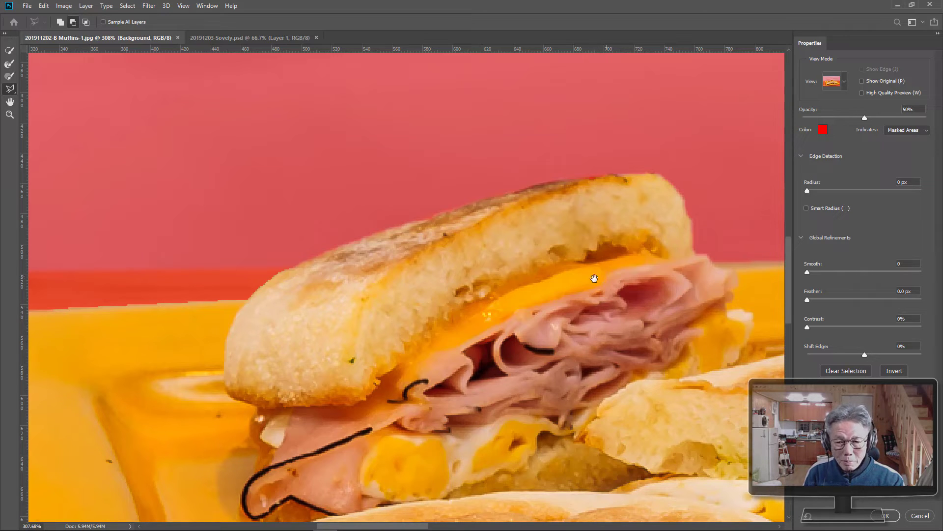
- Subtract the thin background strip above the plate's rim between the two back sandwiches with the Polygonal Lasso
{"action": "left_click_drag", "start_coordinate": [625, 275], "coordinate": [110, 286]}
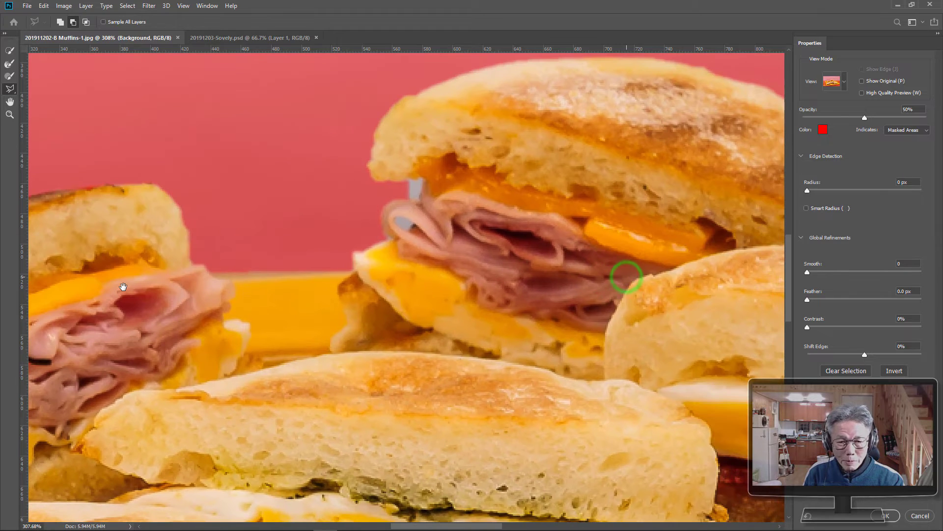
{"action": "left_click", "coordinate": [212, 271]}
{"action": "left_click", "coordinate": [223, 279]}
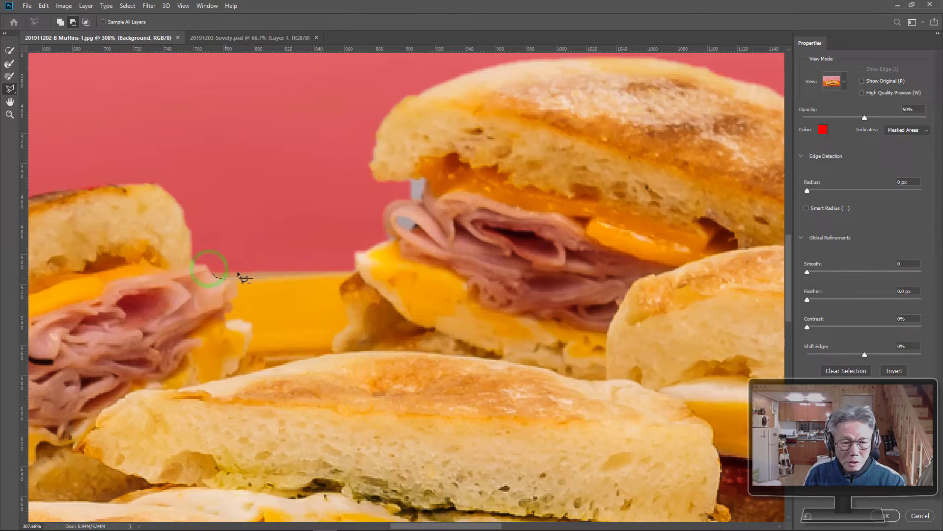
{"action": "left_click", "coordinate": [354, 270]}
{"action": "left_click", "coordinate": [338, 267]}
{"action": "left_click", "coordinate": [239, 262]}
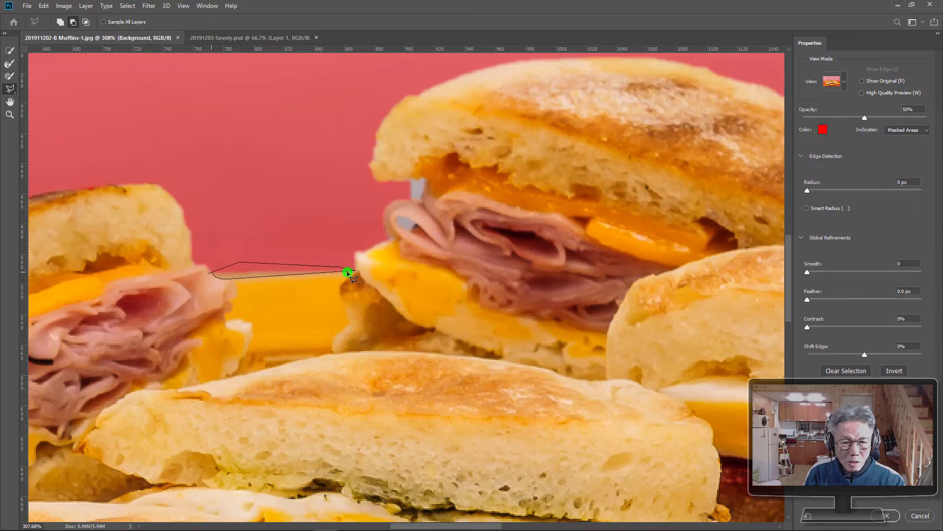
{"action": "left_click", "coordinate": [212, 273]}
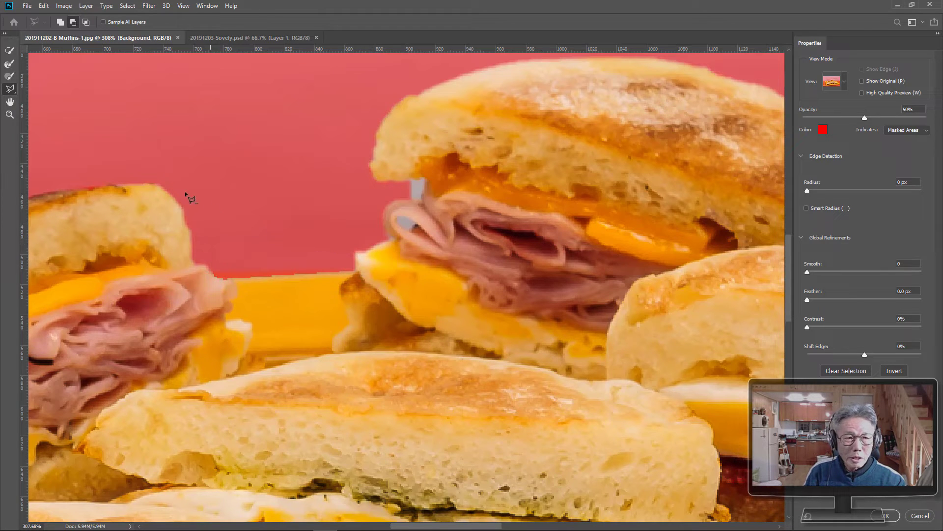
- Remove the two gray background patches beside the ham of the rearmost sandwich from the selection with the Brush tool in subtract mode
{"action": "left_click", "coordinate": [9, 115]}
{"action": "left_click", "coordinate": [417, 184]}
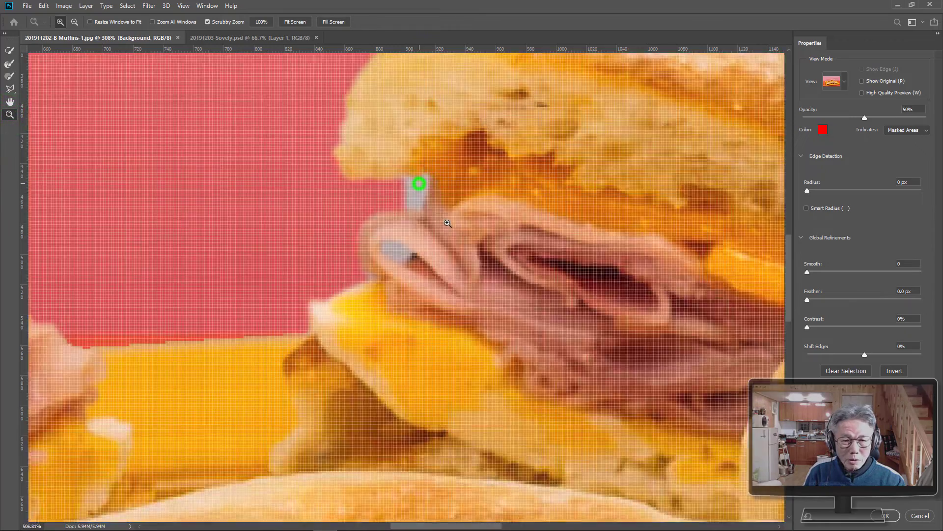
{"action": "left_click_drag", "start_coordinate": [451, 229], "coordinate": [456, 239]}
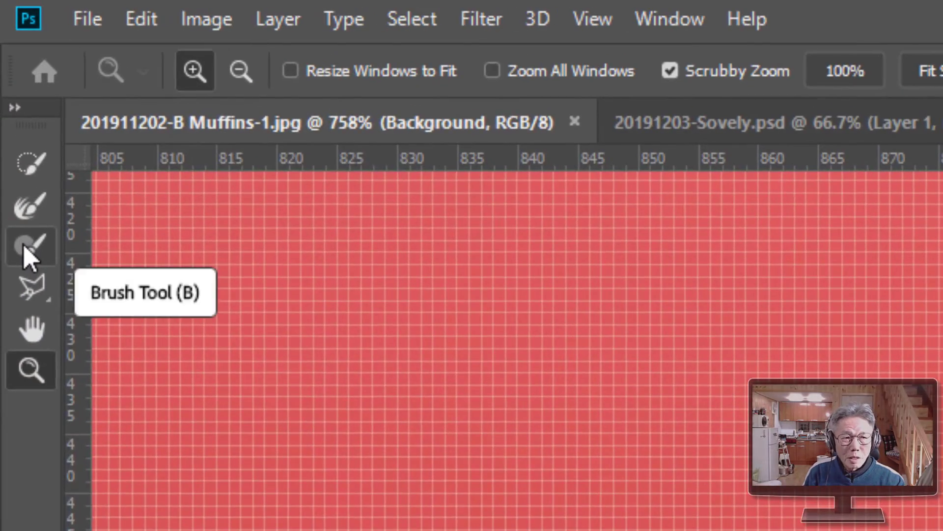
{"action": "left_click", "coordinate": [26, 250]}
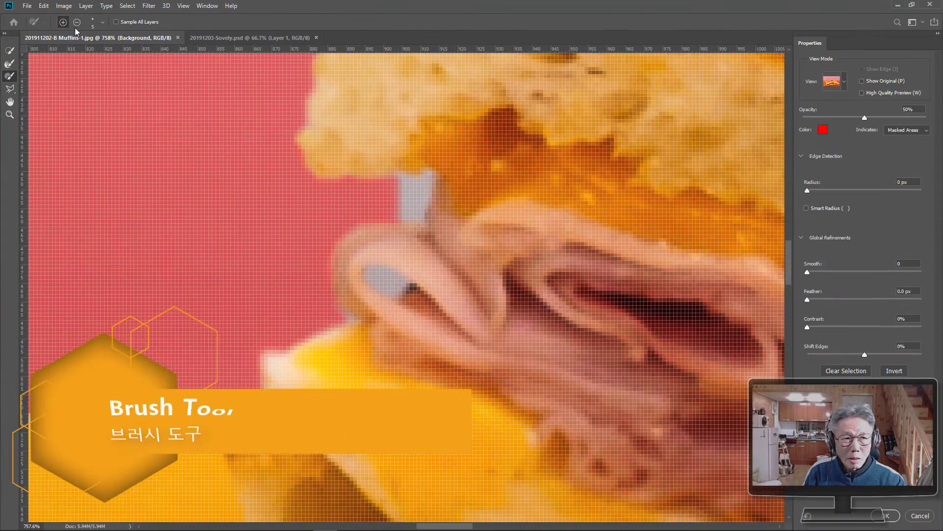
{"action": "left_click", "coordinate": [76, 26]}
{"action": "left_click", "coordinate": [64, 24]}
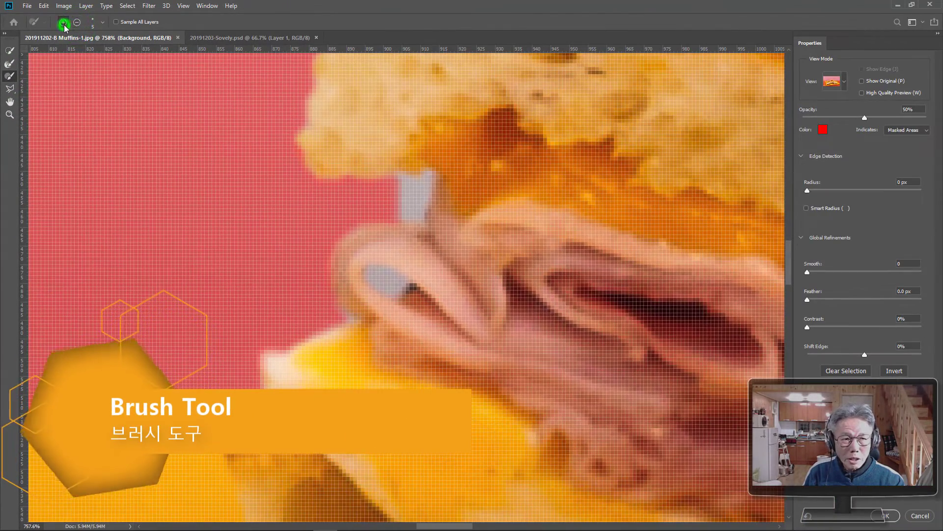
{"action": "left_click", "coordinate": [76, 23]}
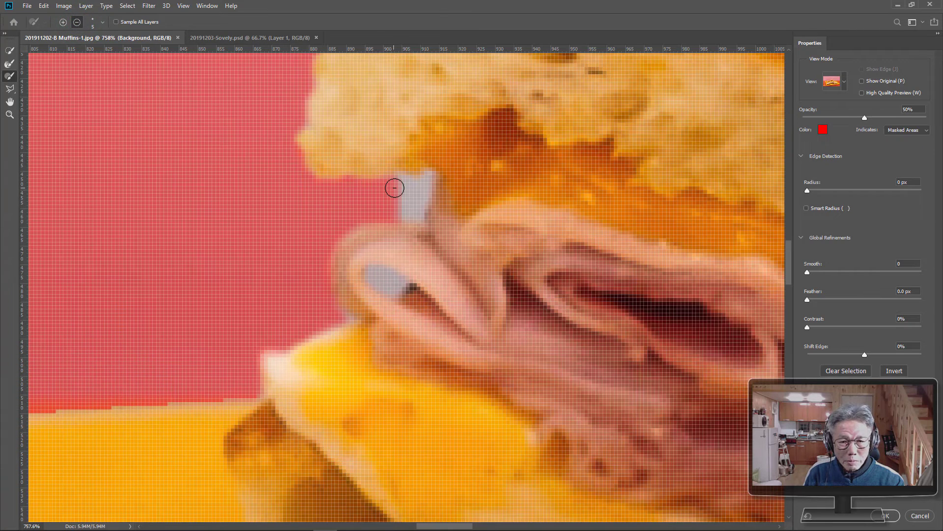
{"action": "mouse_move", "coordinate": [394, 188]}
{"action": "left_mouse_down"}
{"action": "mouse_move", "coordinate": [427, 179]}
{"action": "mouse_move", "coordinate": [411, 211]}
{"action": "left_mouse_up"}
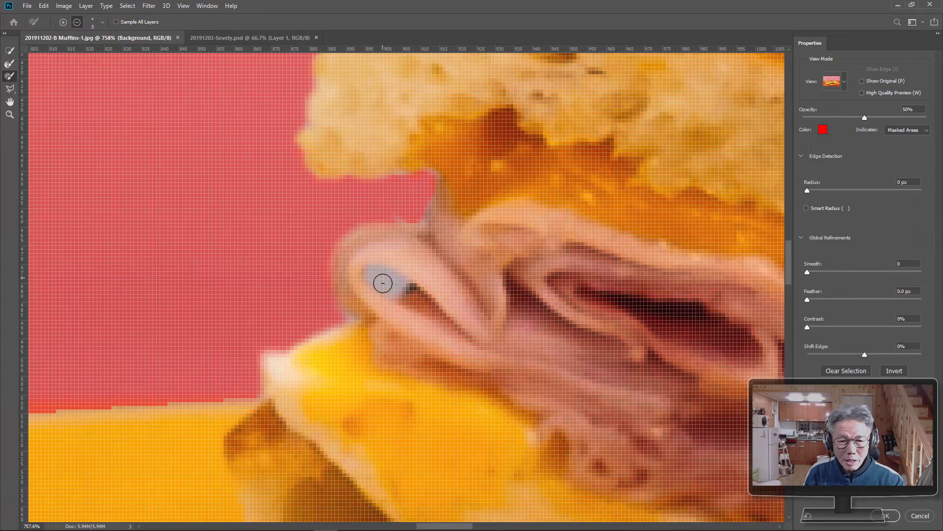
{"action": "left_click_drag", "start_coordinate": [399, 281], "coordinate": [394, 285]}
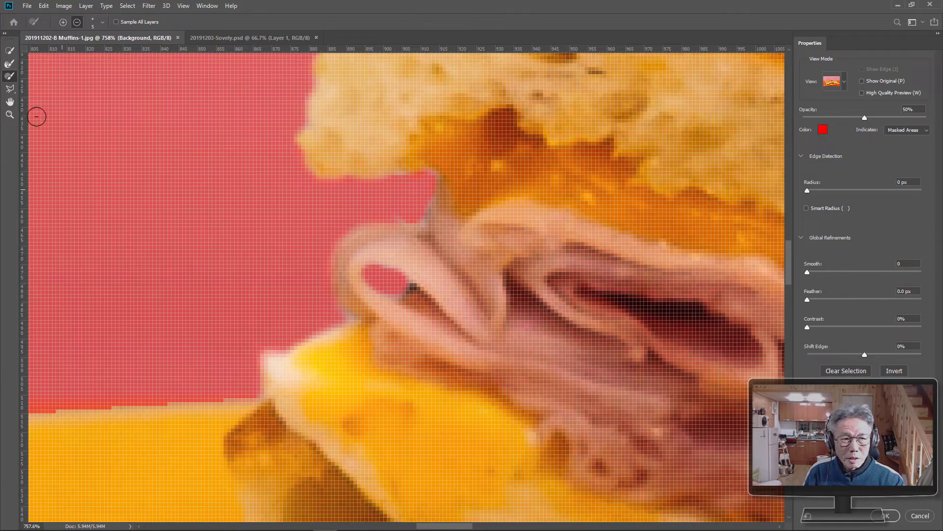
- Subtract the background remnants along the outside of the plate's left edge from the selection with the Polygonal Lasso
{"action": "double_click", "coordinate": [9, 102]}
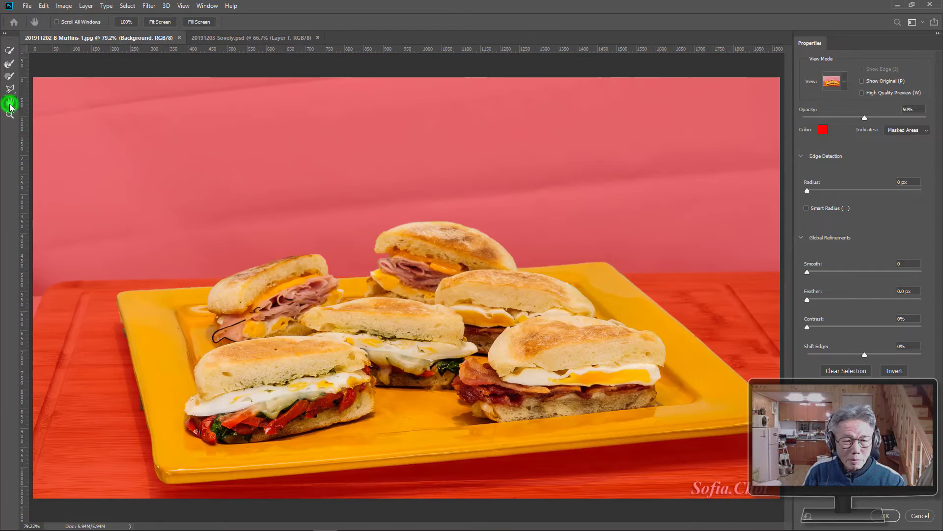
{"action": "left_click", "coordinate": [10, 115]}
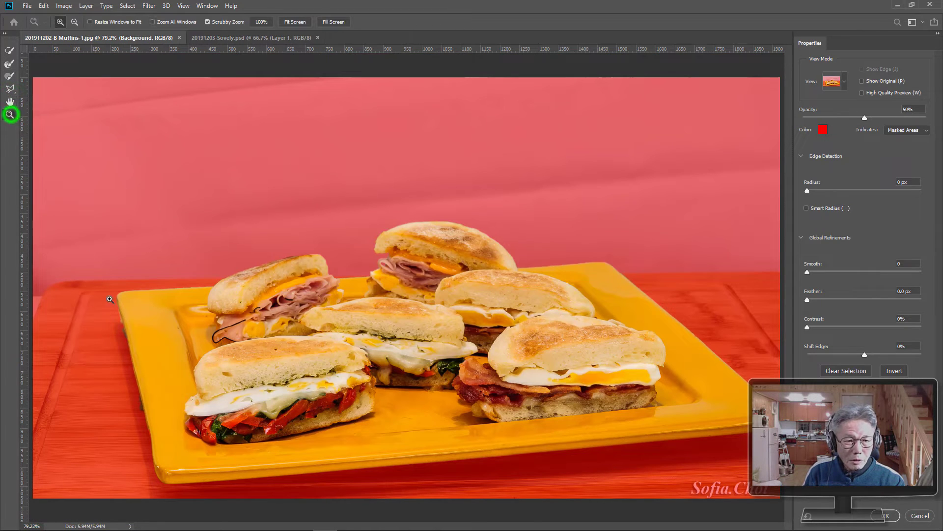
{"action": "left_click", "coordinate": [129, 335]}
{"action": "left_click_drag", "start_coordinate": [163, 346], "coordinate": [205, 211]}
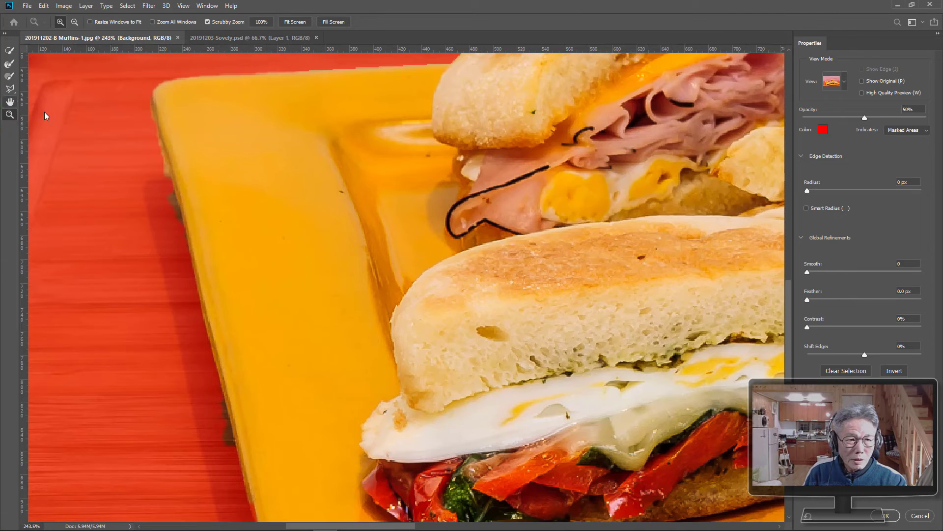
{"action": "left_click", "coordinate": [10, 90]}
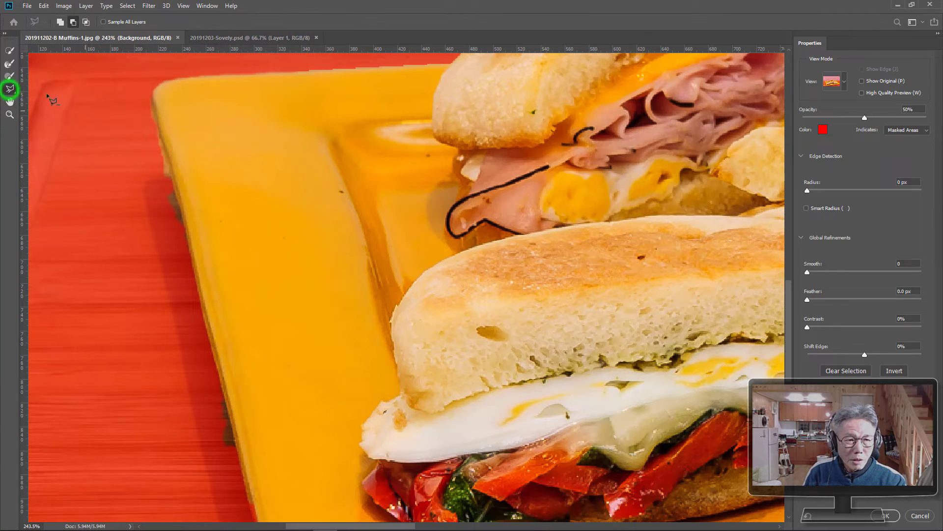
{"action": "left_click", "coordinate": [149, 105]}
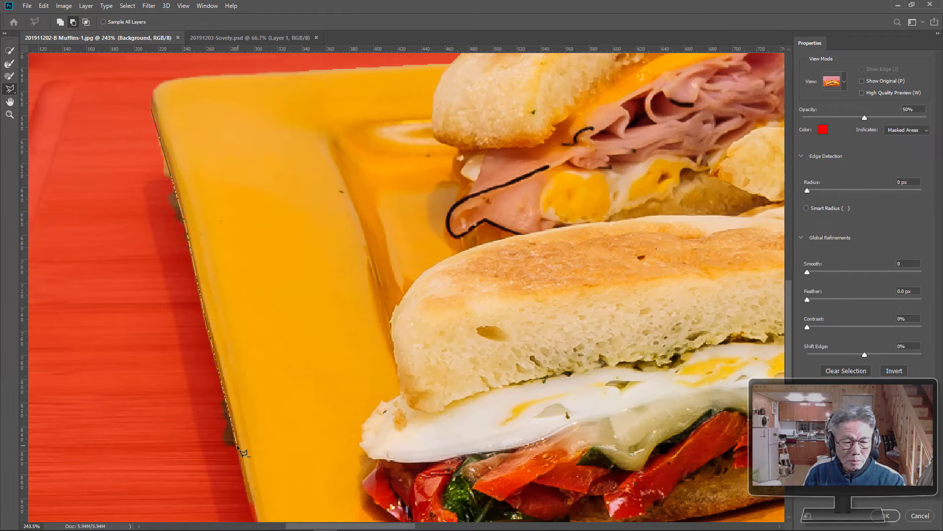
{"action": "left_click_drag", "start_coordinate": [244, 452], "coordinate": [174, 262]}
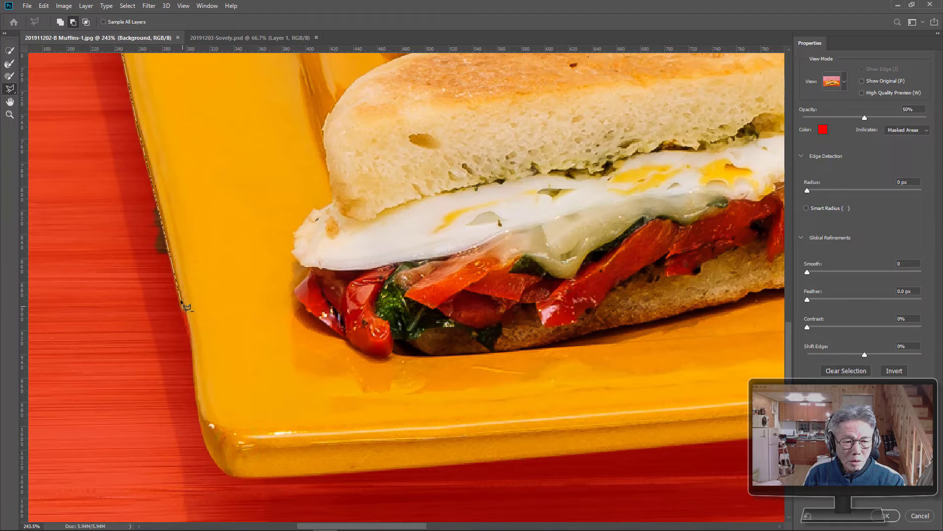
{"action": "left_click", "coordinate": [114, 322]}
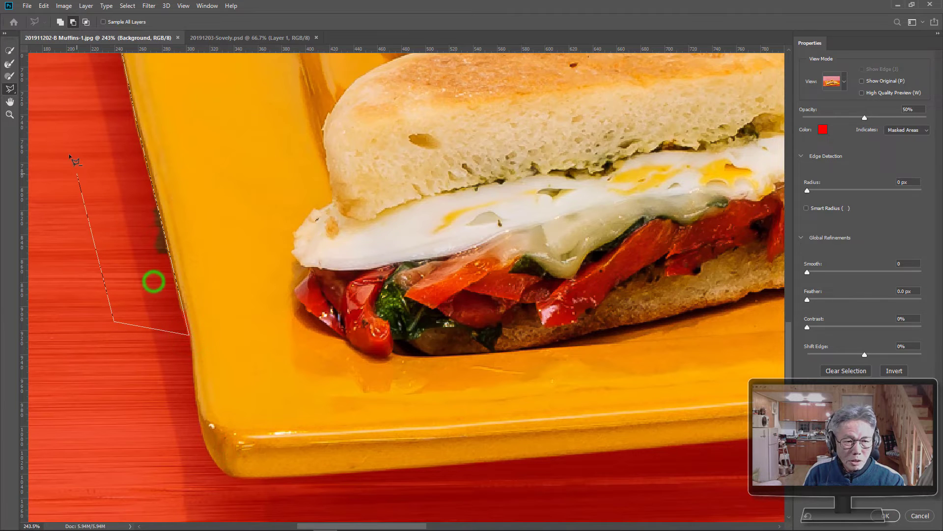
{"action": "left_click", "coordinate": [69, 154]}
{"action": "left_click_drag", "start_coordinate": [59, 105], "coordinate": [253, 459]}
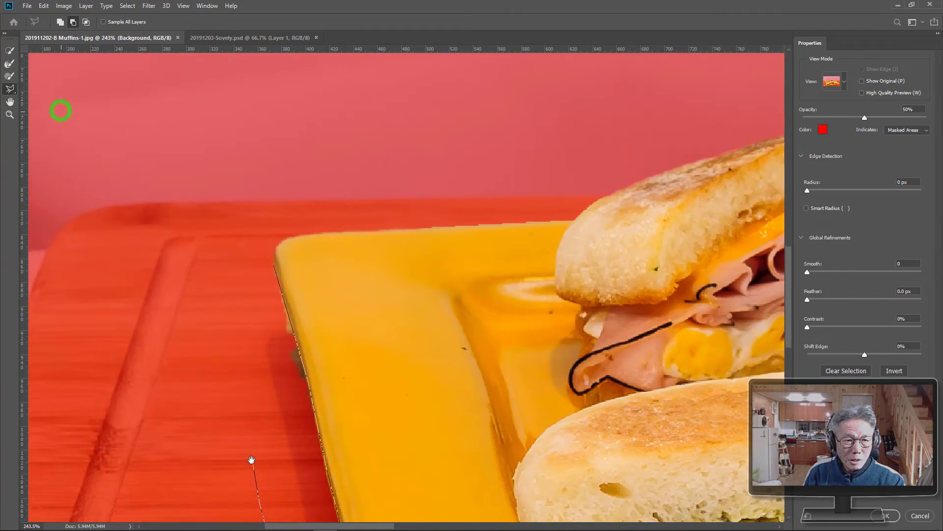
{"action": "left_click", "coordinate": [211, 294]}
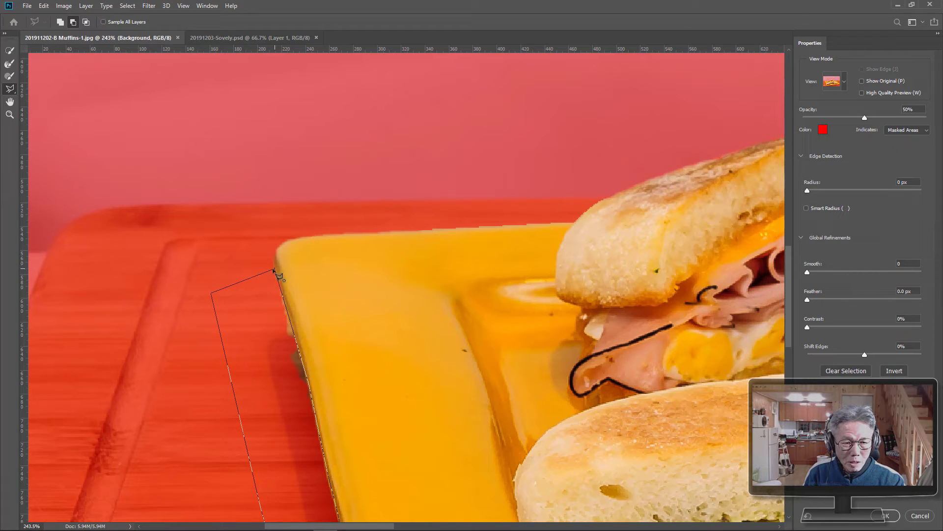
{"action": "left_click", "coordinate": [275, 269]}
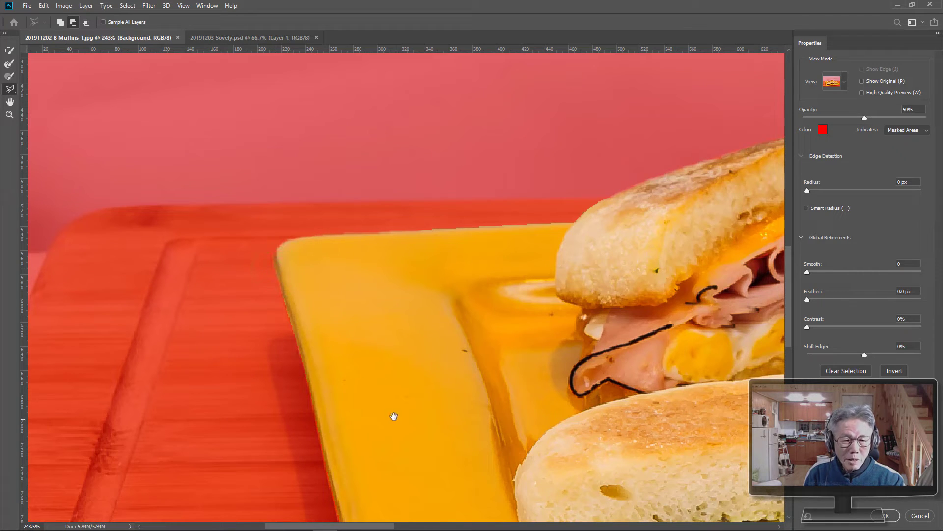
- Add the missing sliver of the plate's left rim, above the front-left corner, back to the selection with the Polygonal Lasso
{"action": "left_click_drag", "start_coordinate": [395, 418], "coordinate": [279, 166]}
{"action": "left_click_drag", "start_coordinate": [301, 314], "coordinate": [366, 341]}
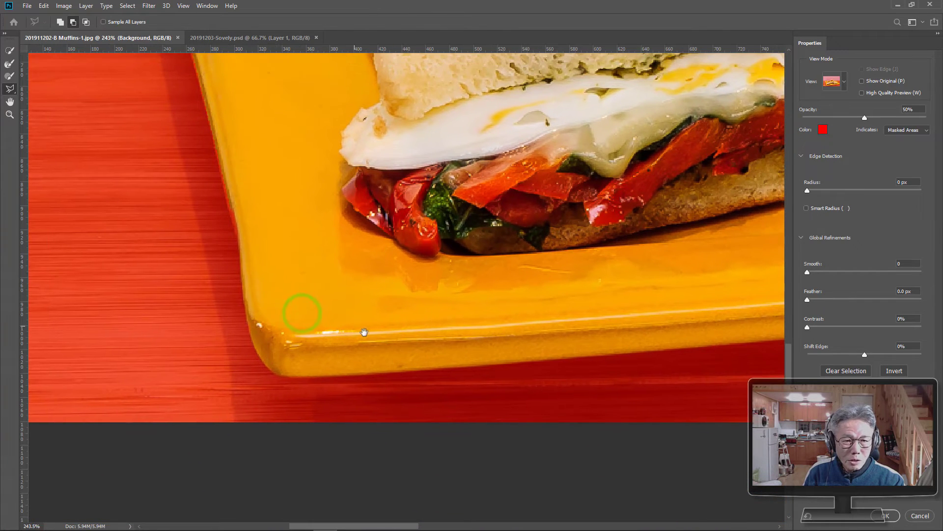
{"action": "left_click_drag", "start_coordinate": [270, 242], "coordinate": [340, 322]}
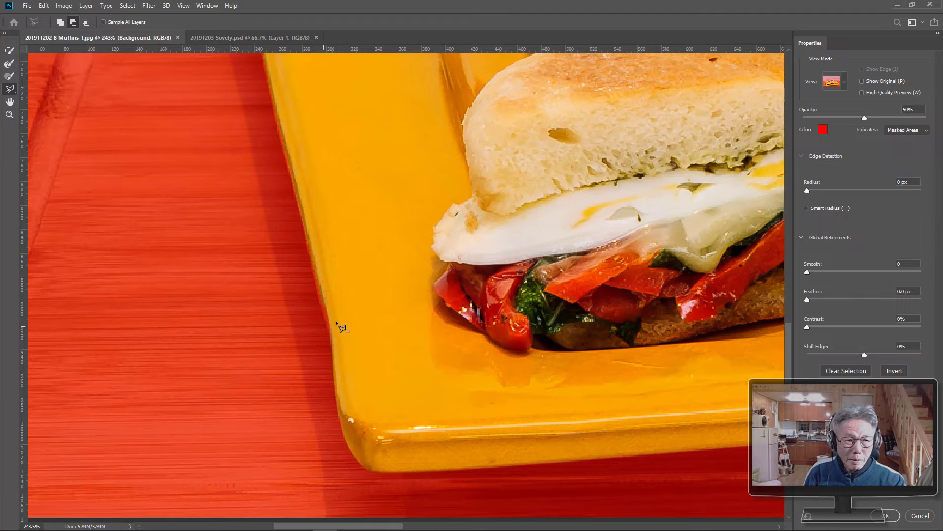
{"action": "left_click", "coordinate": [60, 22]}
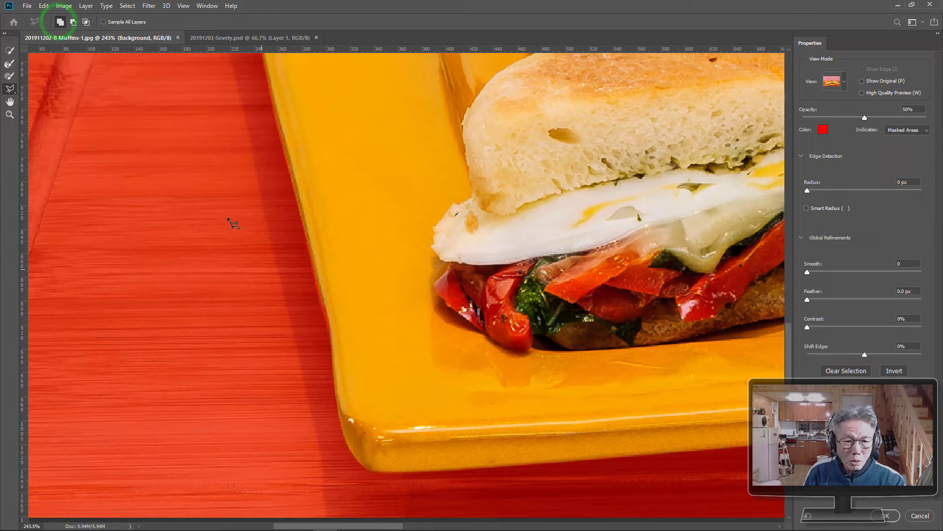
{"action": "left_click", "coordinate": [330, 337]}
{"action": "left_click_drag", "start_coordinate": [341, 157], "coordinate": [378, 321]}
{"action": "left_click", "coordinate": [336, 280]}
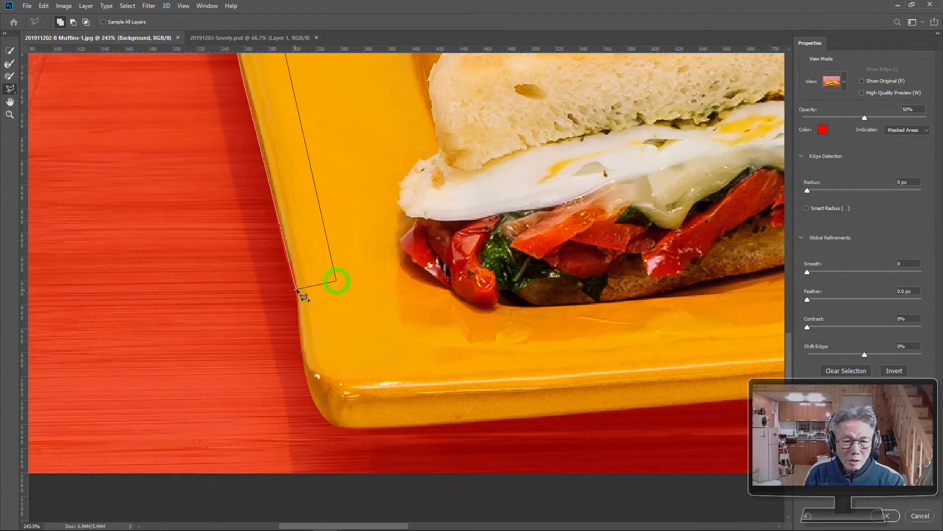
{"action": "left_click", "coordinate": [297, 290]}
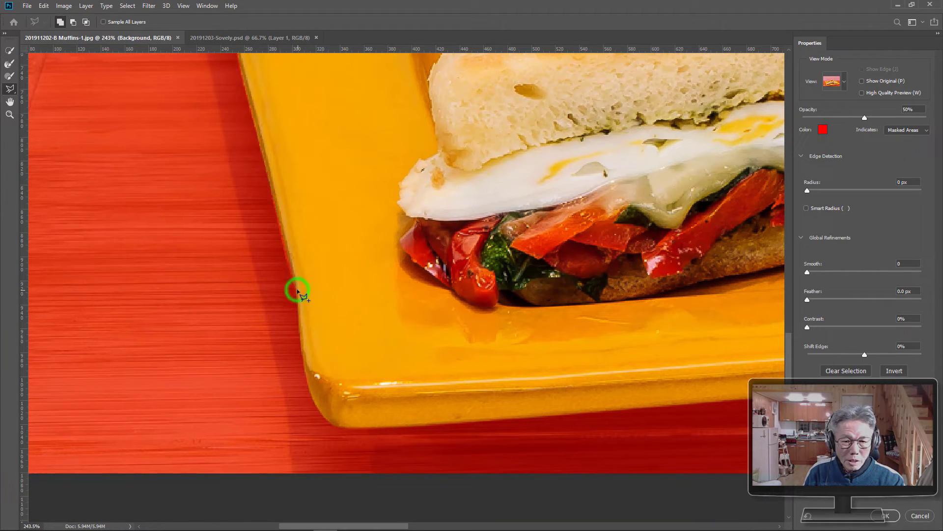
- Restore the masked rim at the plate's back-right corner and along its back edge with the Brush tool in add mode
{"action": "double_click", "coordinate": [10, 99]}
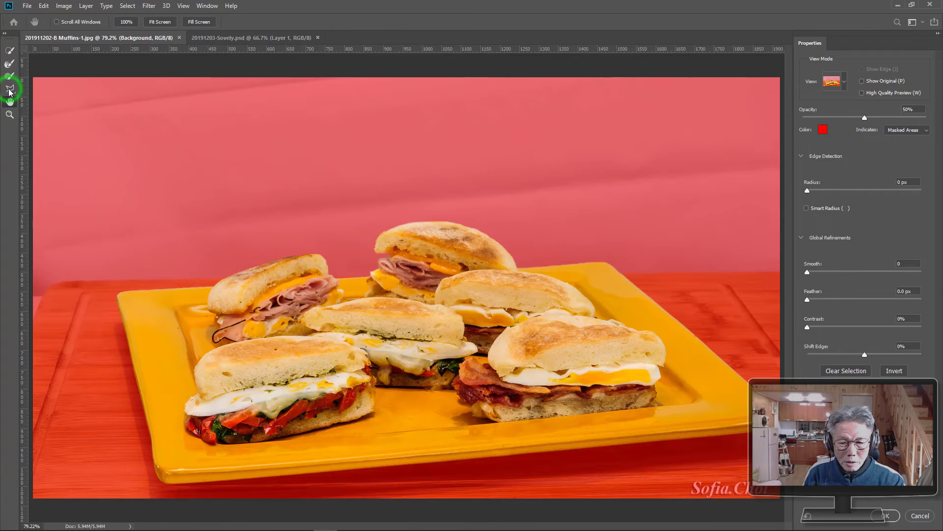
{"action": "left_click", "coordinate": [10, 114]}
{"action": "left_click_drag", "start_coordinate": [590, 272], "coordinate": [644, 433]}
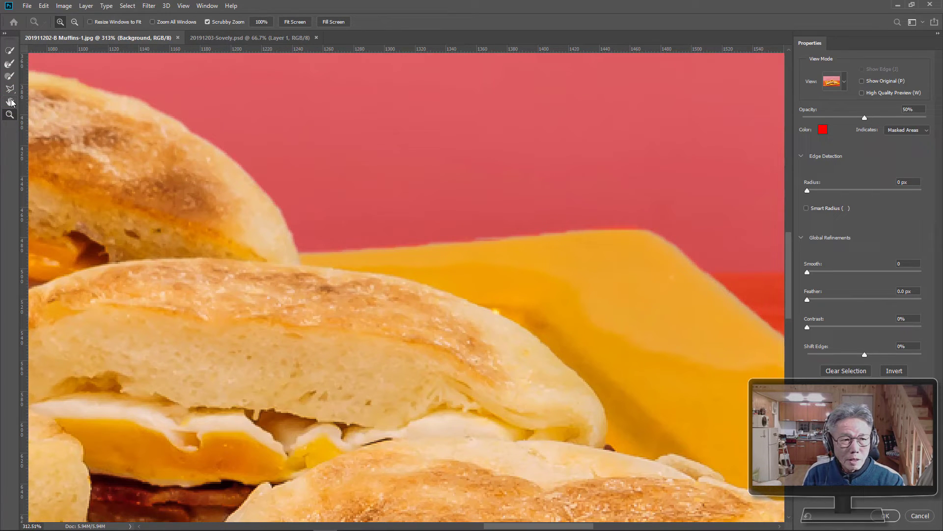
{"action": "left_click", "coordinate": [10, 77]}
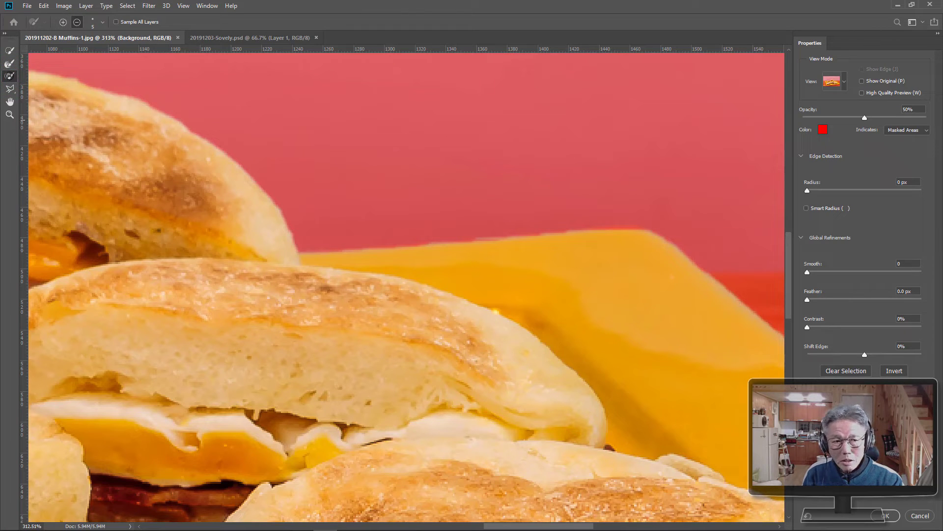
{"action": "left_click", "coordinate": [64, 23]}
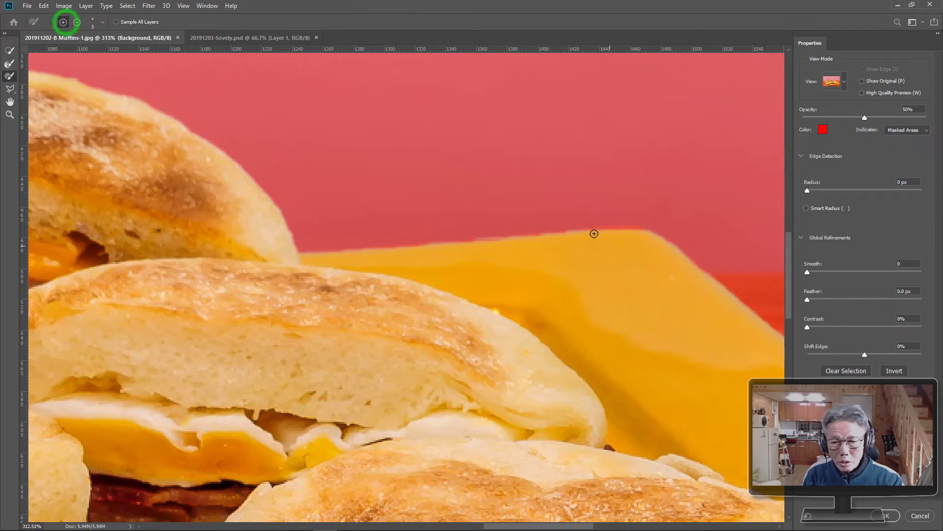
{"action": "left_click", "coordinate": [595, 234]}
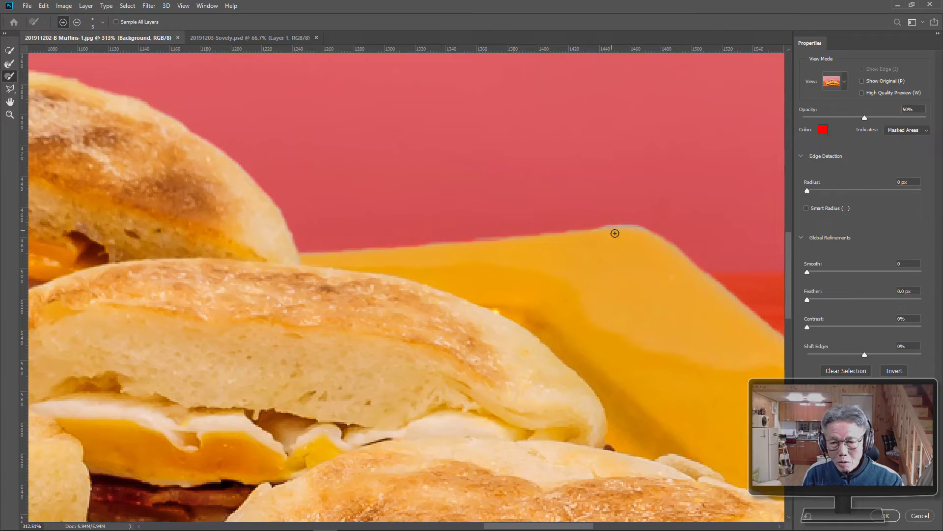
{"action": "left_click", "coordinate": [647, 236]}
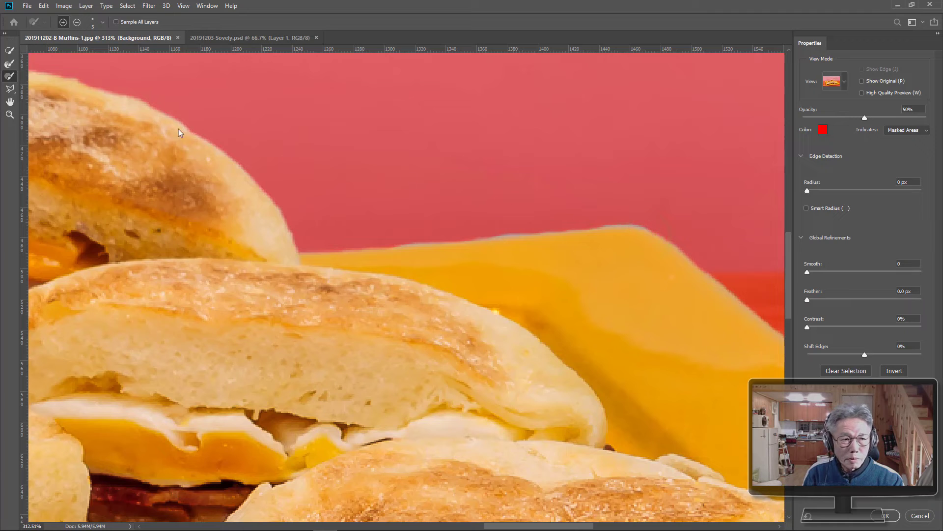
- Subtract the thin background strip above the plate's back rim, between the rearmost sandwich and the back-right corner, with the Polygonal Lasso
{"action": "left_click", "coordinate": [10, 88]}
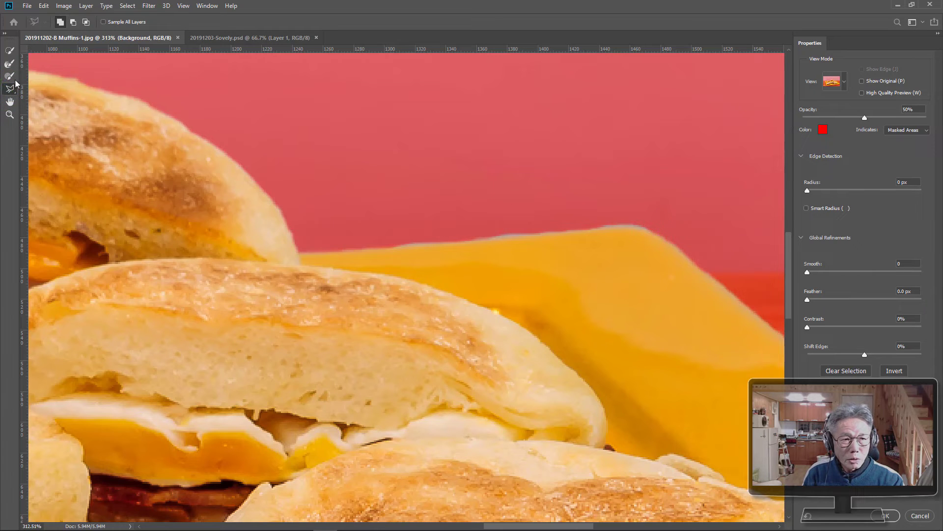
{"action": "left_click", "coordinate": [73, 22]}
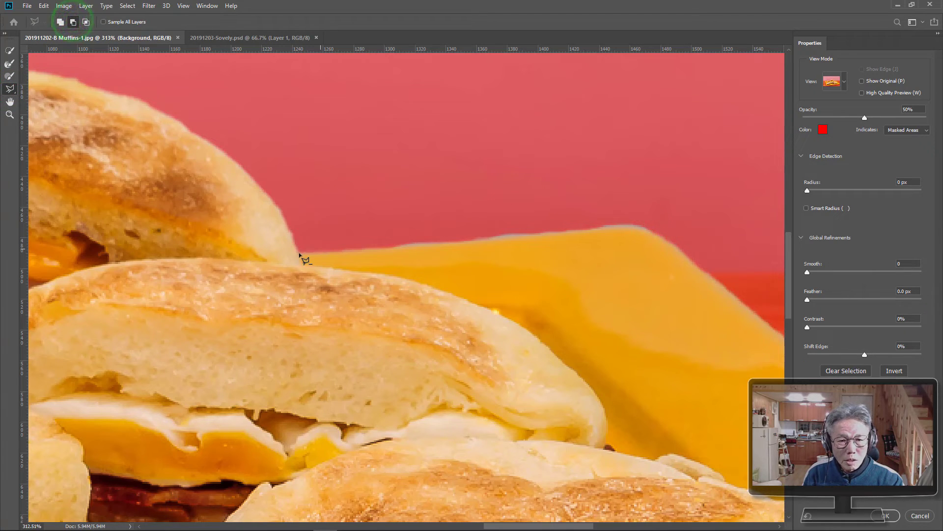
{"action": "mouse_move", "coordinate": [336, 253]}
{"action": "left_mouse_down"}
{"action": "mouse_move", "coordinate": [609, 229]}
{"action": "mouse_move", "coordinate": [299, 252]}
{"action": "left_mouse_up"}
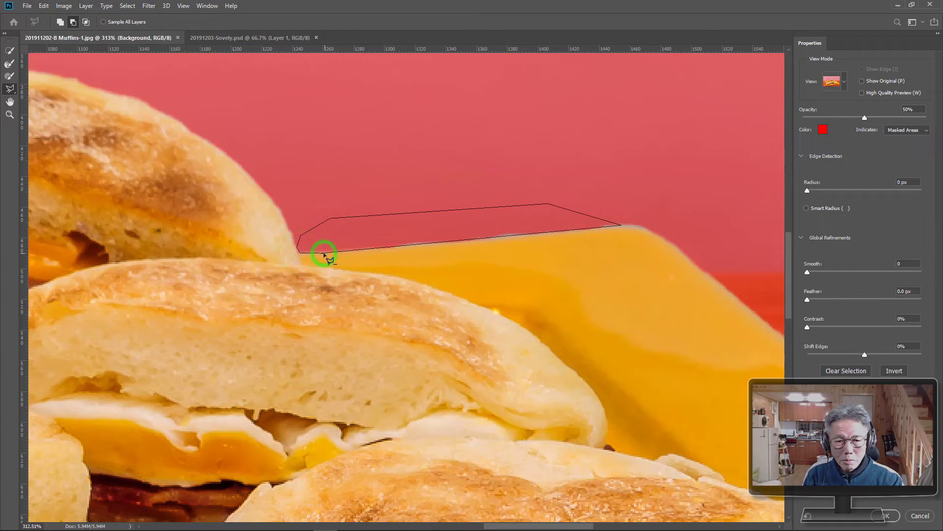
- Check the whole mask in the Black & White view mode and return to the Overlay view
{"action": "double_click", "coordinate": [9, 102]}
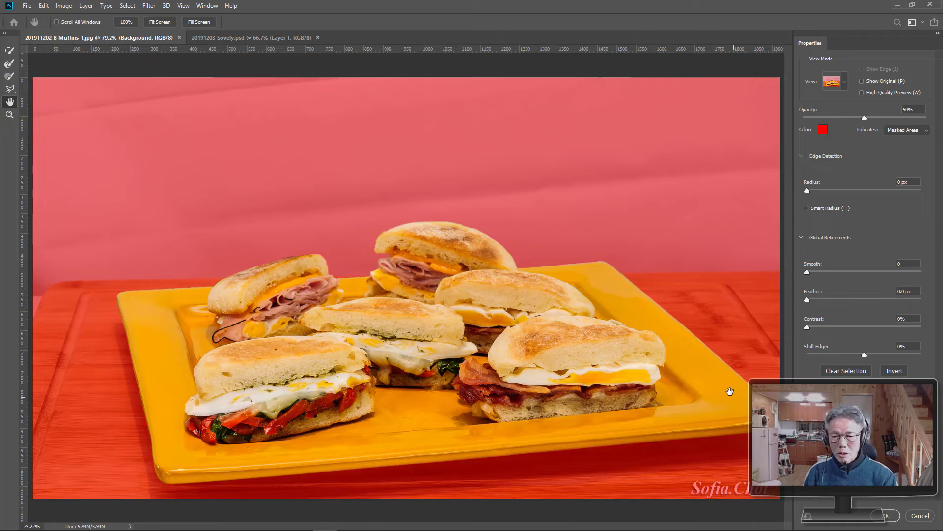
{"action": "left_click", "coordinate": [834, 82]}
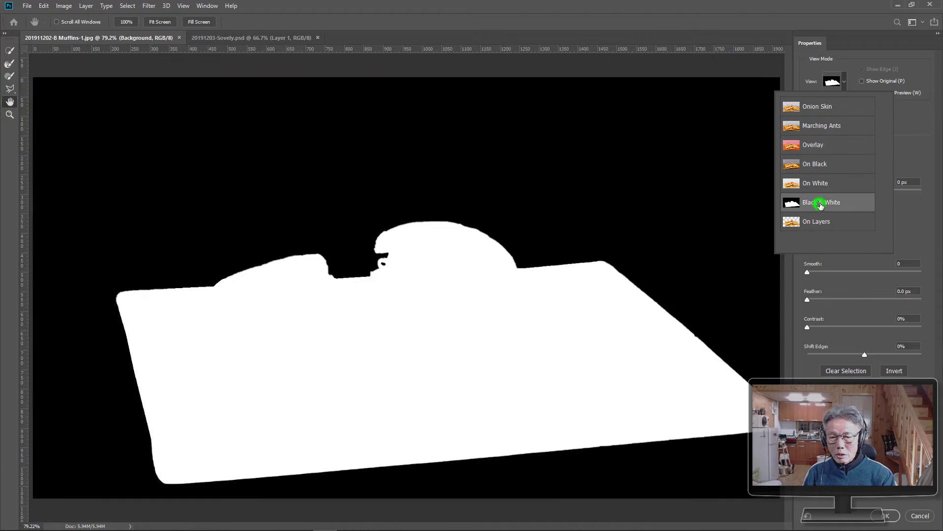
{"action": "left_click", "coordinate": [819, 202]}
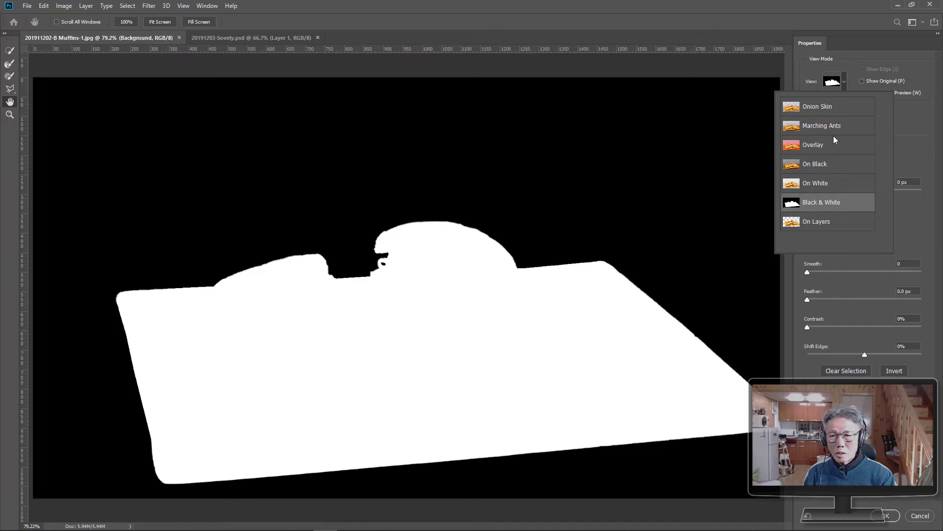
{"action": "left_click", "coordinate": [846, 88]}
{"action": "left_click", "coordinate": [845, 84]}
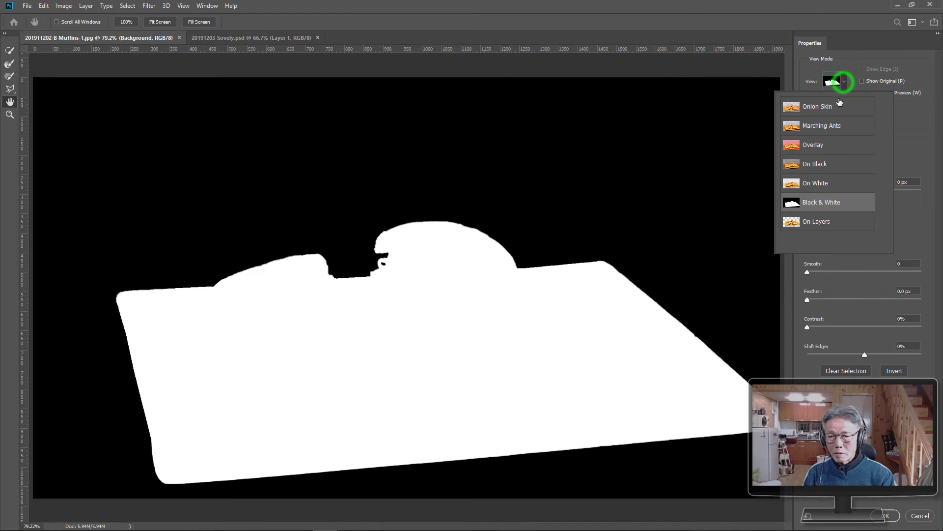
{"action": "left_click", "coordinate": [827, 139]}
- Output the refined selection to a New Layer and apply Select and Mask
{"action": "left_click", "coordinate": [879, 457]}
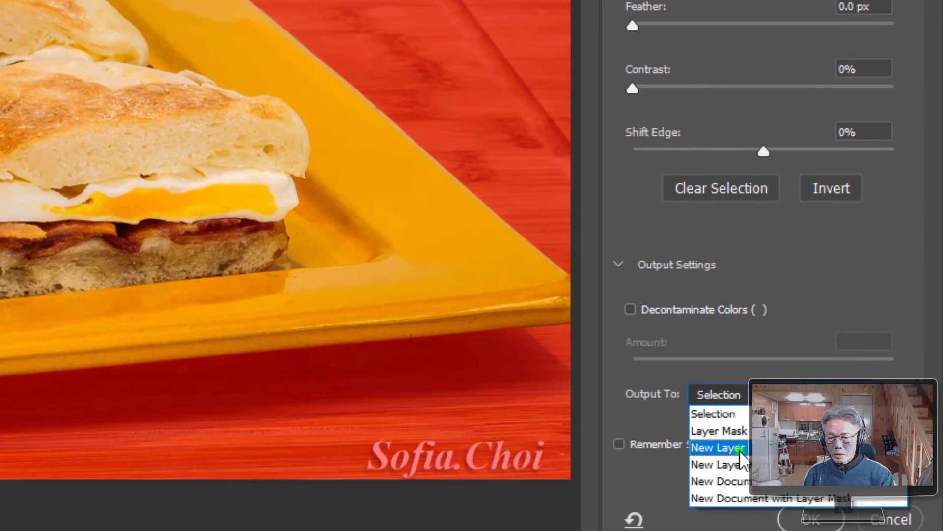
{"action": "left_click", "coordinate": [853, 298]}
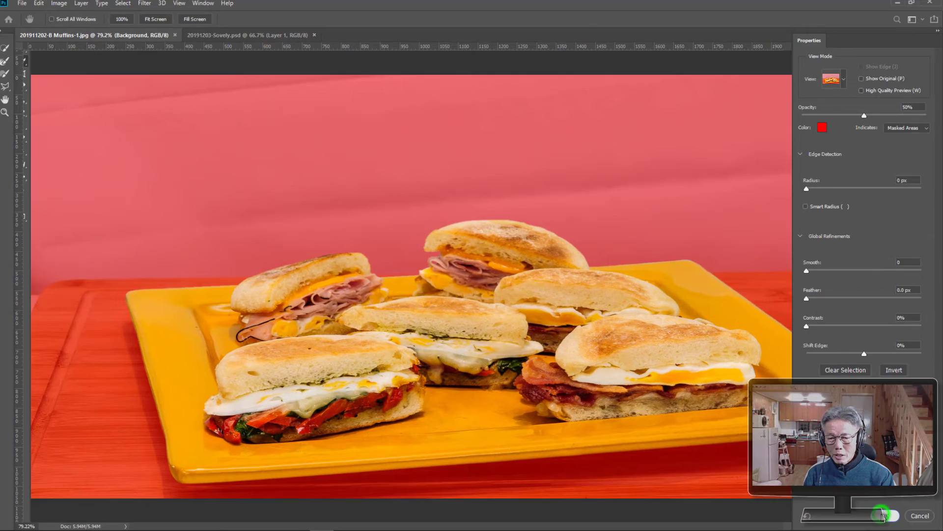
{"action": "left_click", "coordinate": [811, 520]}
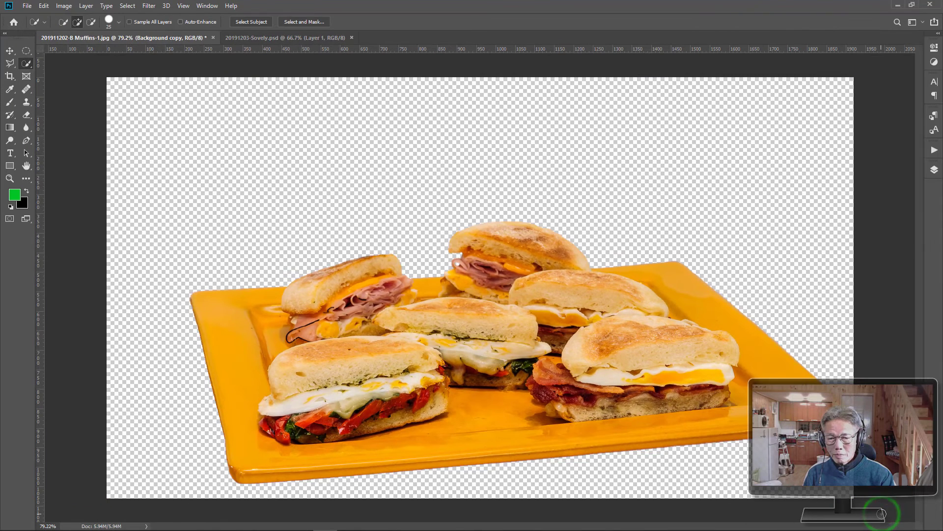
- Move the plate cutout up and left toward the canvas center, and inspect its cropped front-right corner up close
{"action": "left_click", "coordinate": [10, 51]}
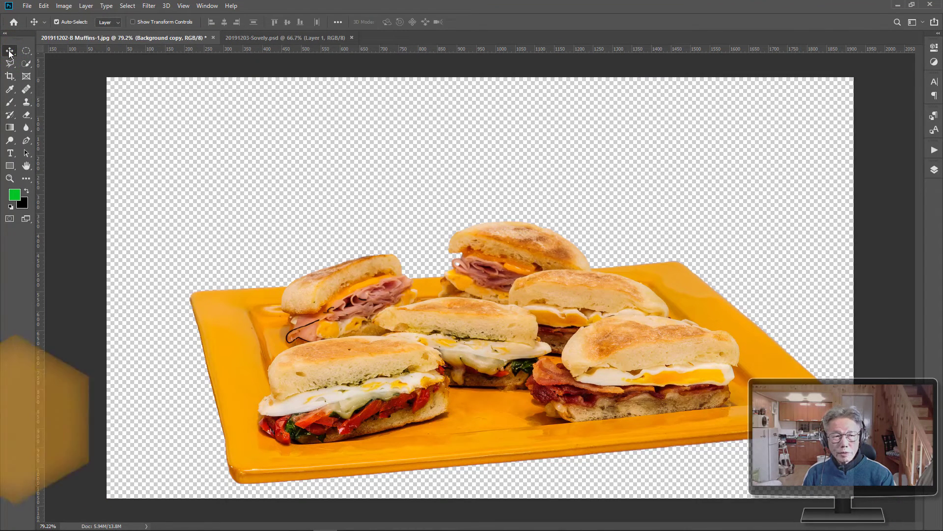
{"action": "left_click_drag", "start_coordinate": [482, 362], "coordinate": [452, 298]}
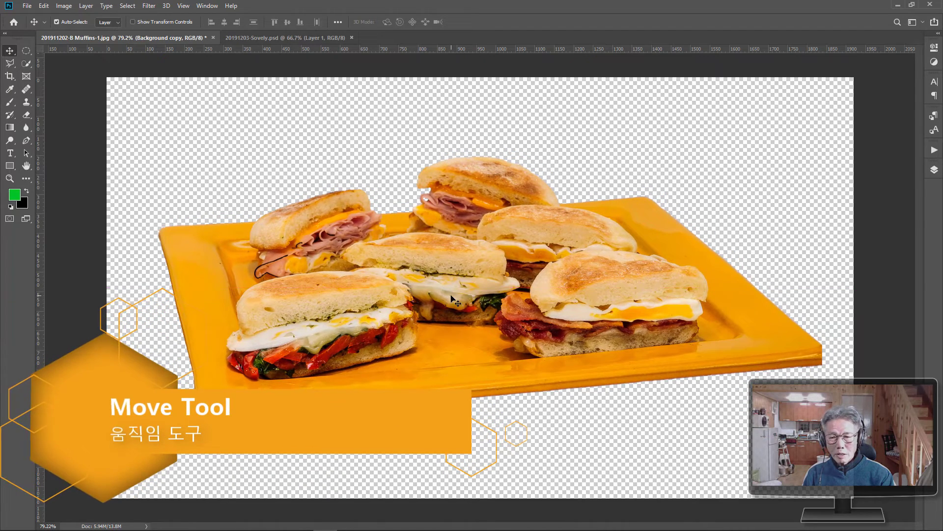
{"action": "left_click", "coordinate": [9, 179]}
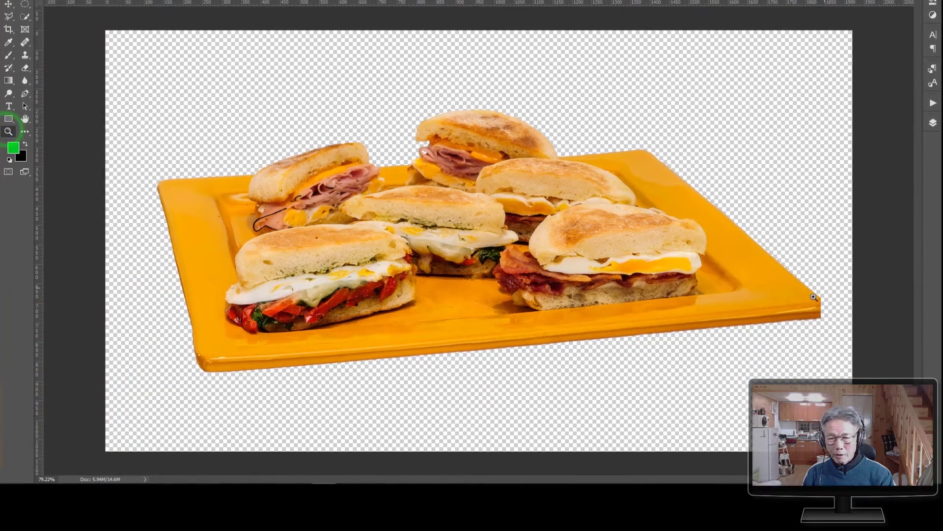
{"action": "left_click", "coordinate": [831, 348]}
{"action": "left_click", "coordinate": [843, 239]}
{"action": "left_click", "coordinate": [872, 297]}
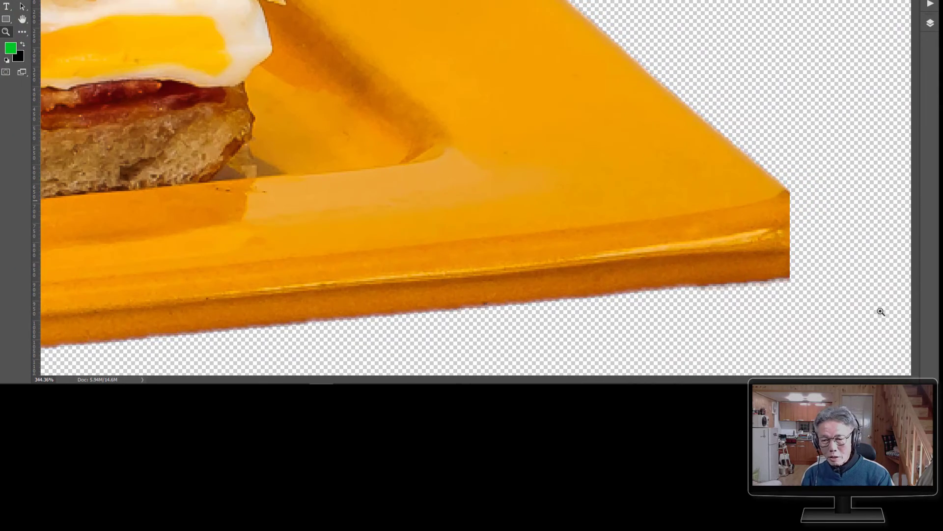
- Round off the plate's cropped front-right corner with the Eraser and fit the whole image on screen
{"action": "left_click", "coordinate": [881, 311]}
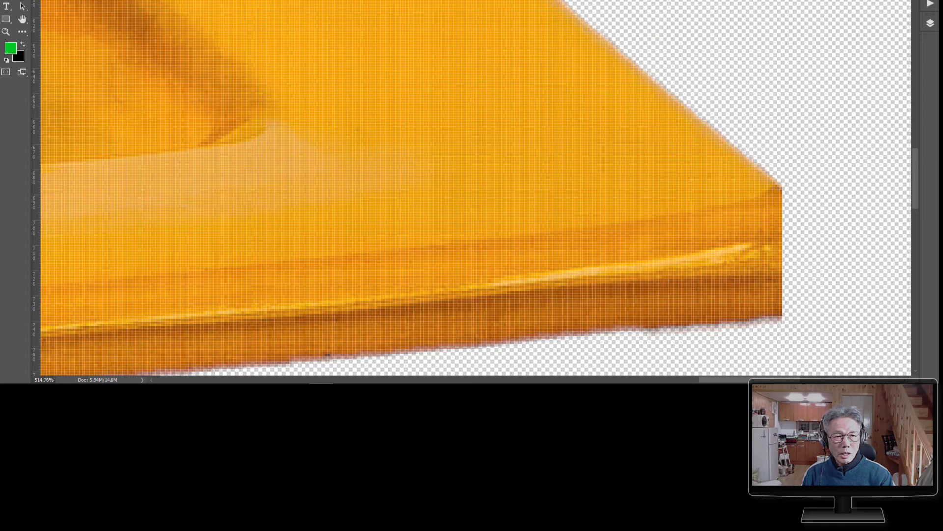
{"action": "left_click", "coordinate": [774, 160]}
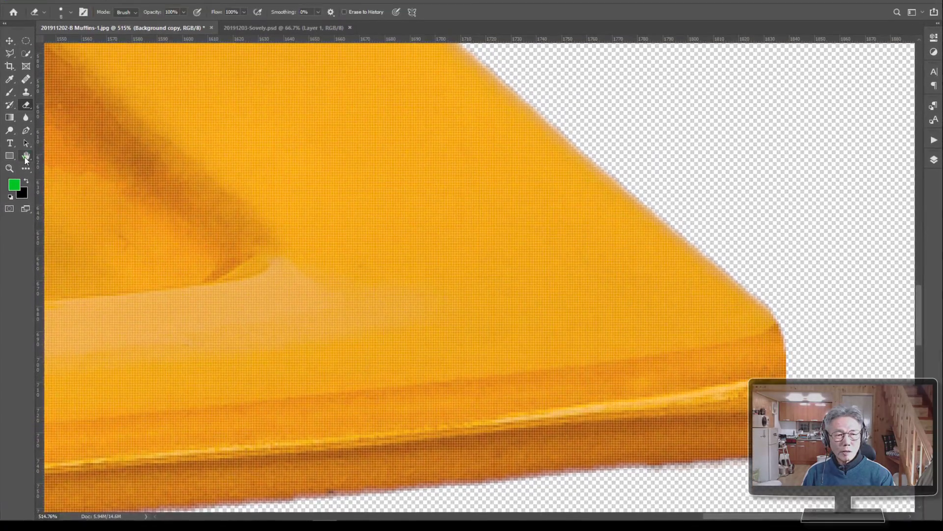
{"action": "double_click", "coordinate": [24, 115]}
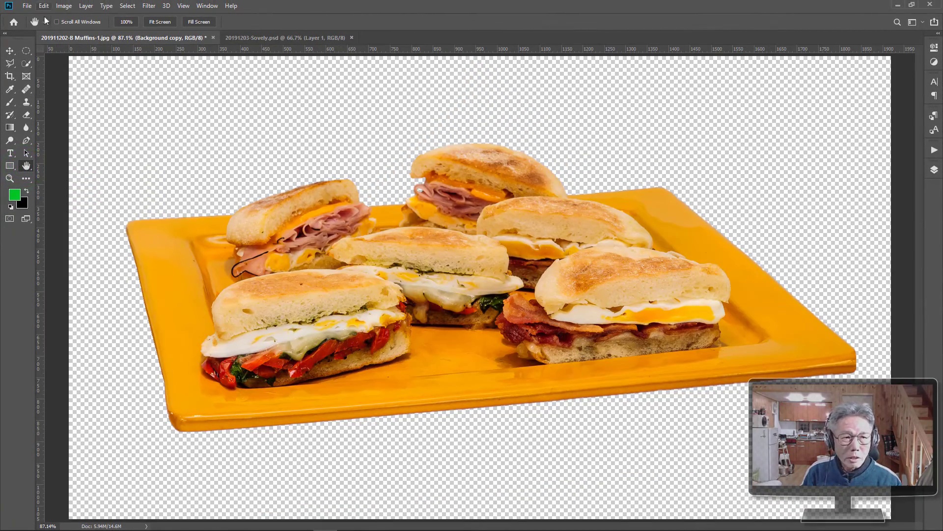
- Scale the plate cutout down to 89.62% with Free Transform, center it on the canvas, and apply the transform
{"action": "left_click", "coordinate": [44, 6]}
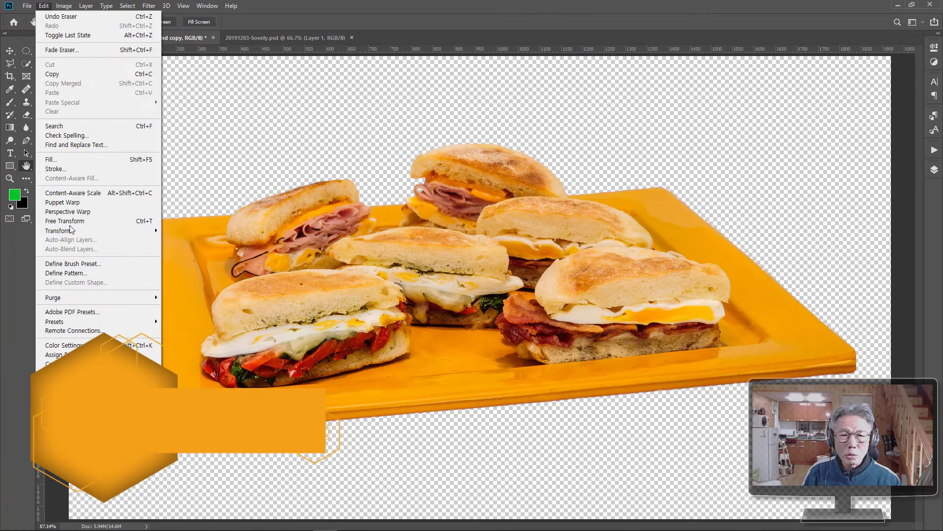
{"action": "left_click", "coordinate": [597, 11]}
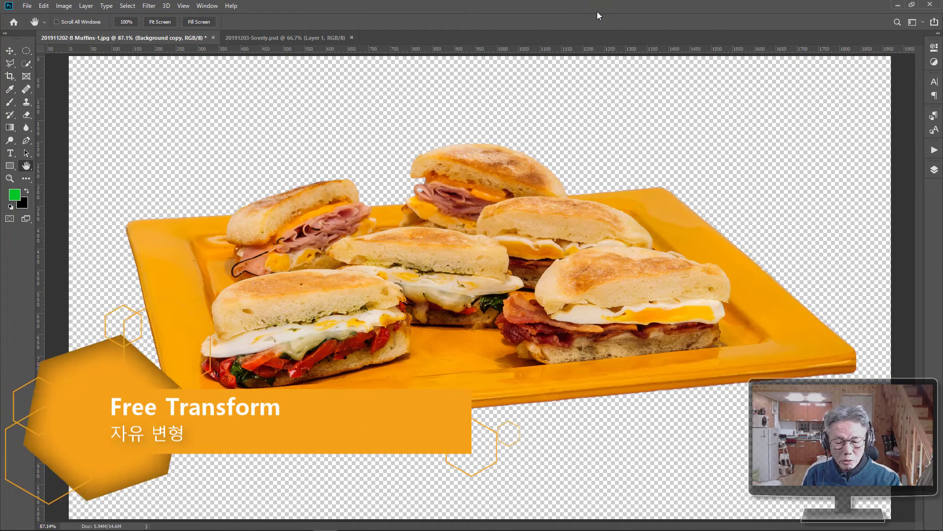
{"action": "key", "text": "ctrl+t"}
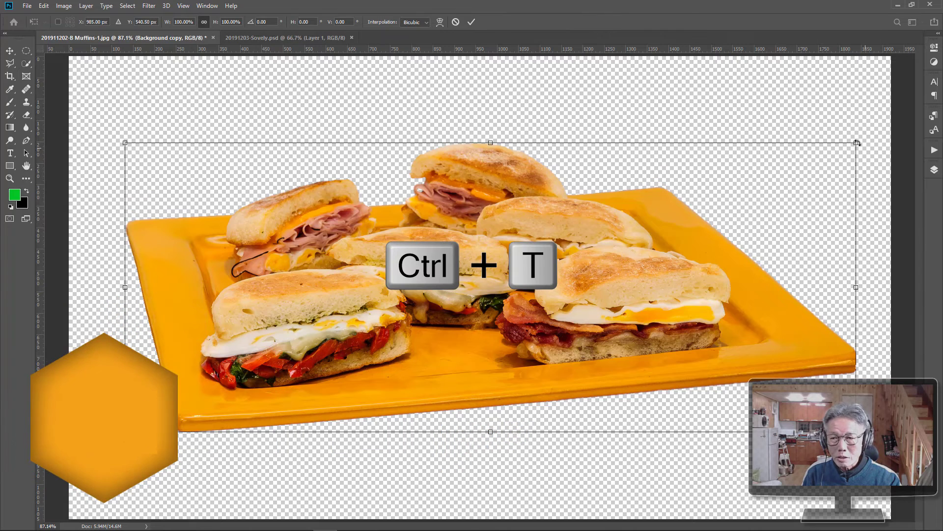
{"action": "left_click_drag", "start_coordinate": [856, 143], "coordinate": [780, 172]}
{"action": "left_click_drag", "start_coordinate": [622, 346], "coordinate": [648, 334]}
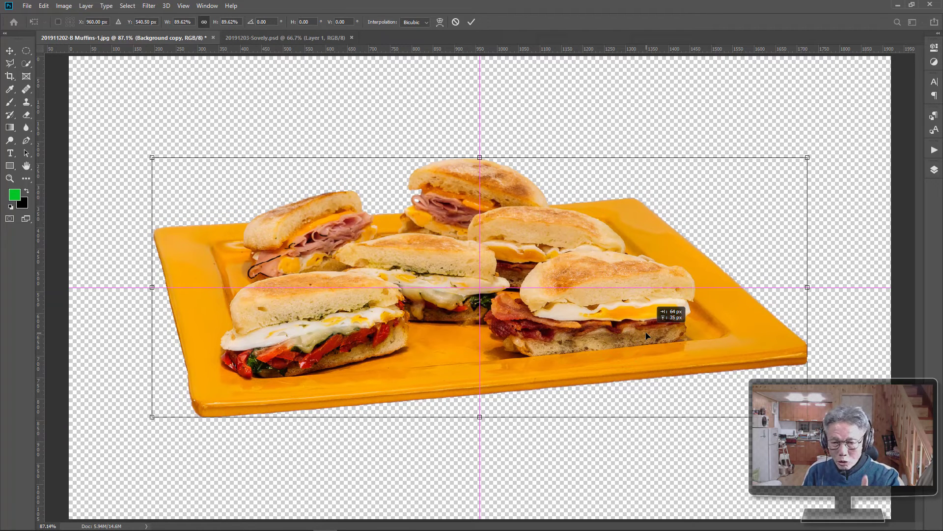
{"action": "left_click_drag", "start_coordinate": [646, 332], "coordinate": [646, 333]}
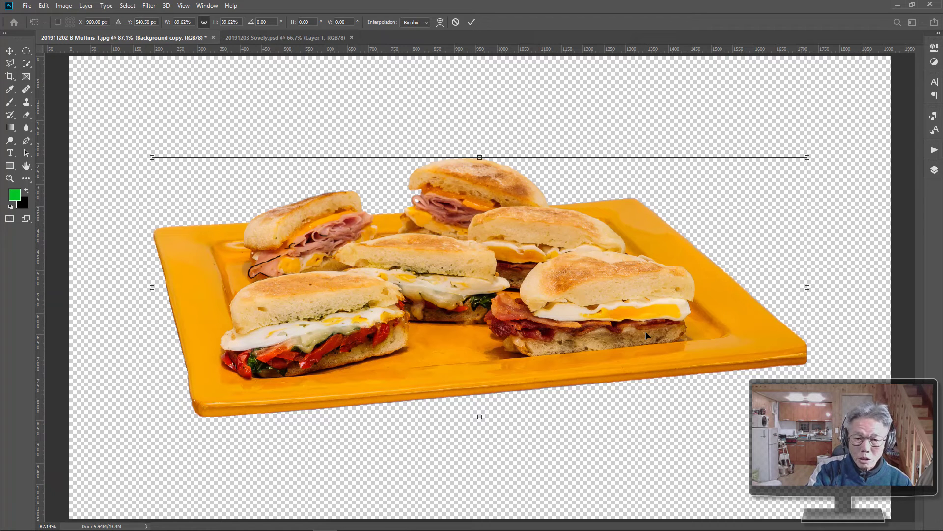
{"action": "double_click", "coordinate": [611, 323]}
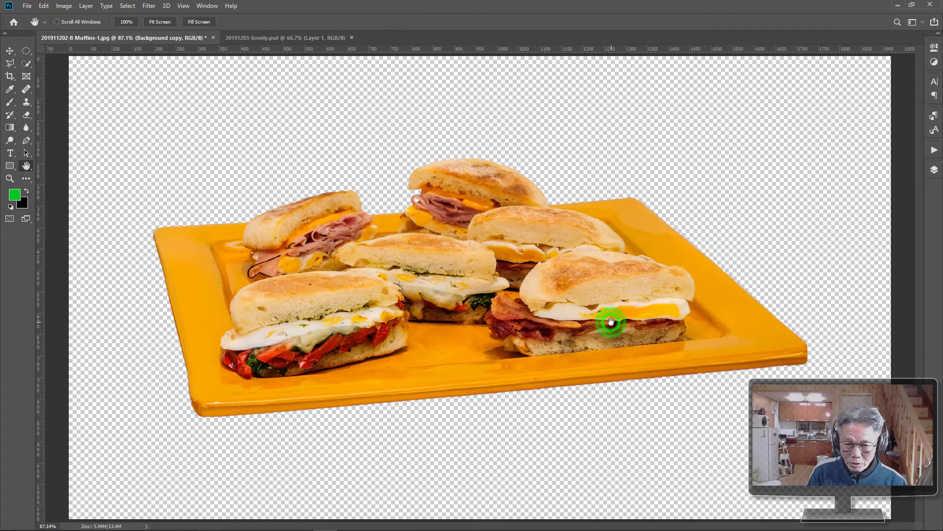
- Show the original Background layer beneath the cutout for comparison and hide it again
{"action": "left_click", "coordinate": [934, 171]}
{"action": "left_click", "coordinate": [810, 238]}
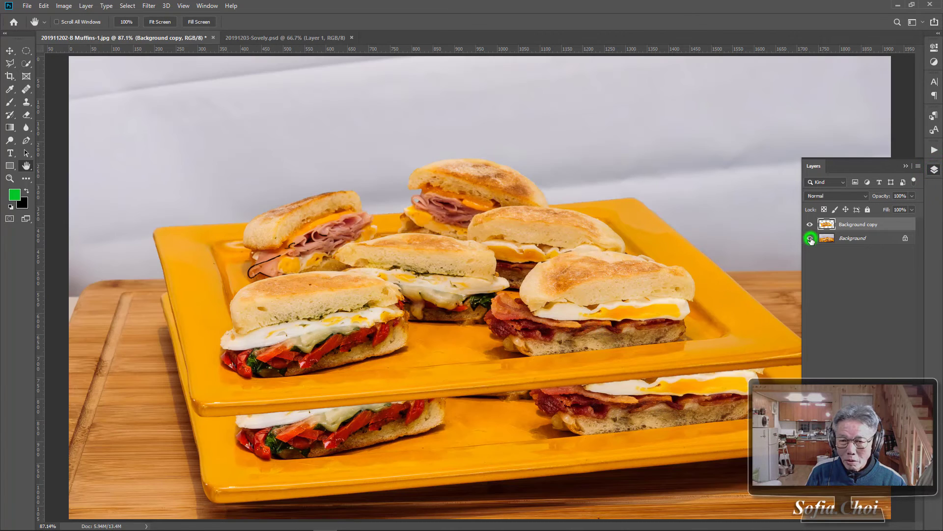
{"action": "left_click", "coordinate": [810, 239]}
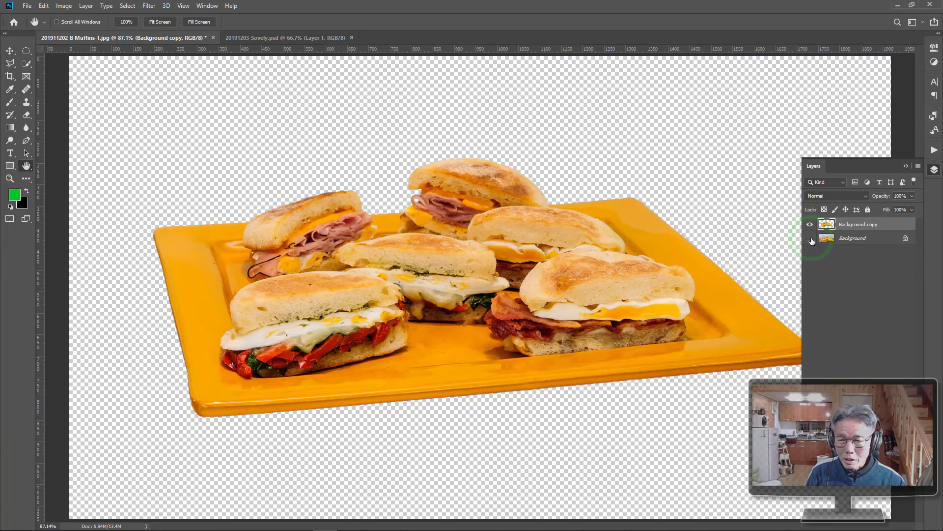
{"action": "left_click", "coordinate": [585, 255]}
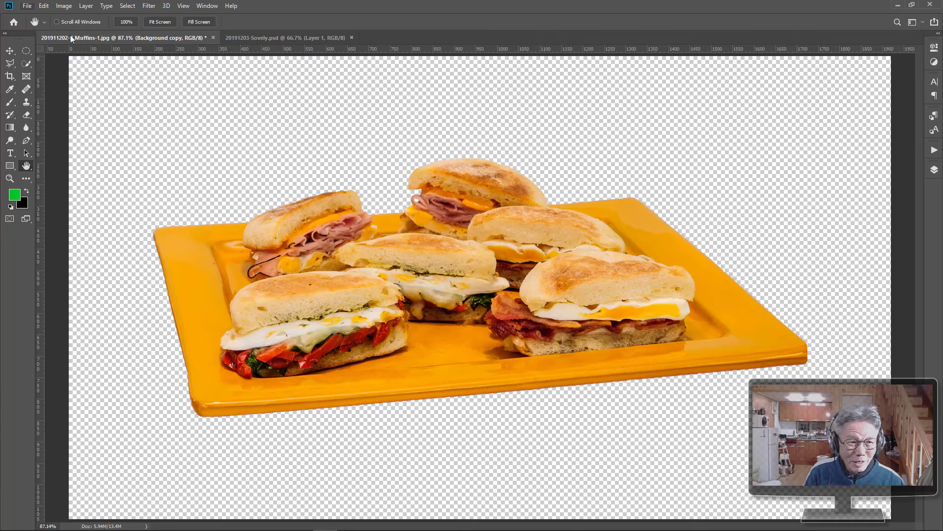
- Try out Export As with the PNG format and Transparency enabled, and close the dialog without exporting
{"action": "left_click", "coordinate": [23, 6]}
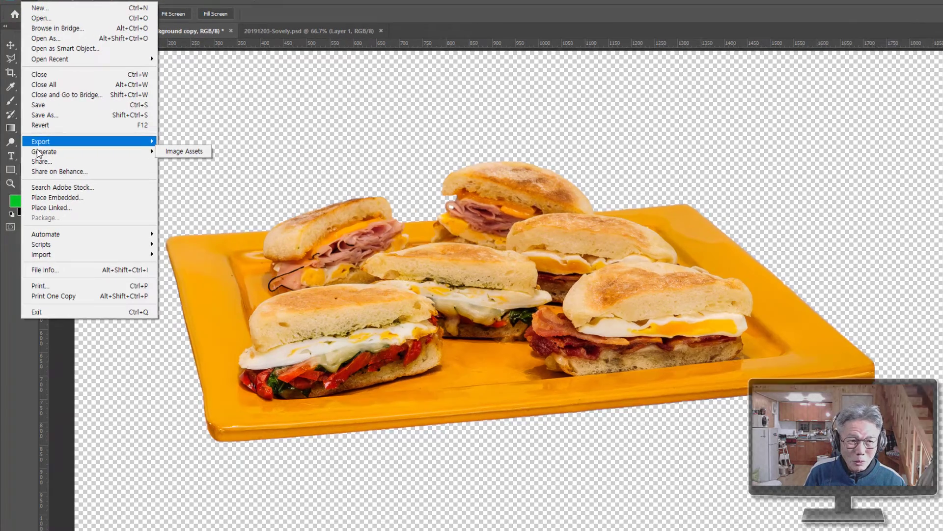
{"action": "mouse_move", "coordinate": [35, 141]}
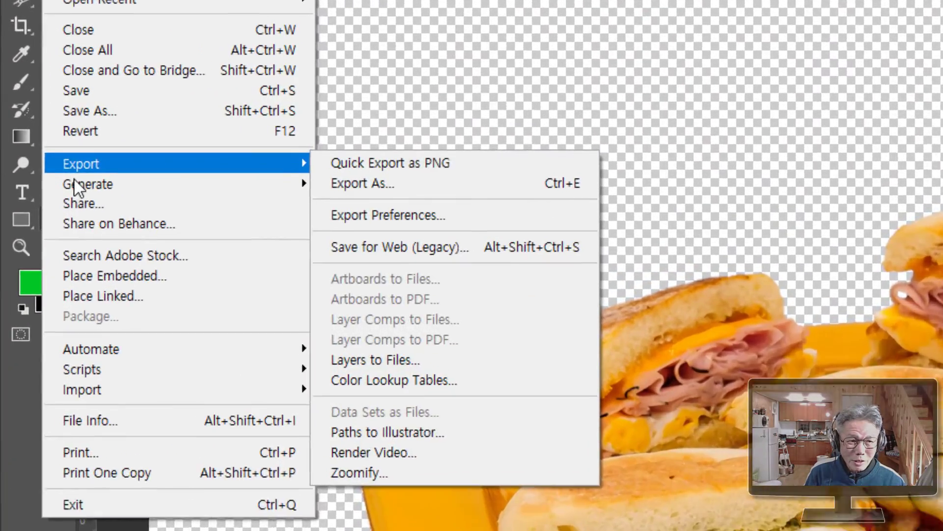
{"action": "left_click", "coordinate": [110, 165]}
{"action": "left_click", "coordinate": [403, 184]}
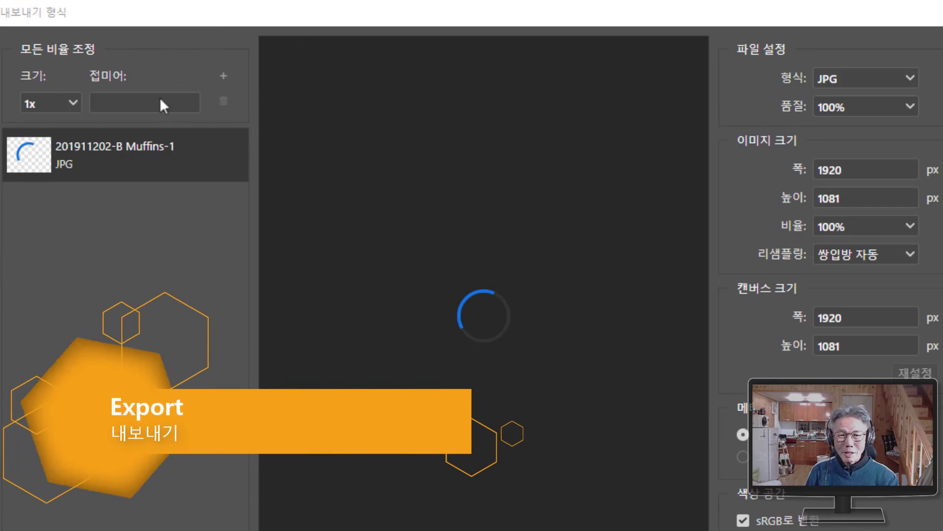
{"action": "left_click", "coordinate": [855, 81]}
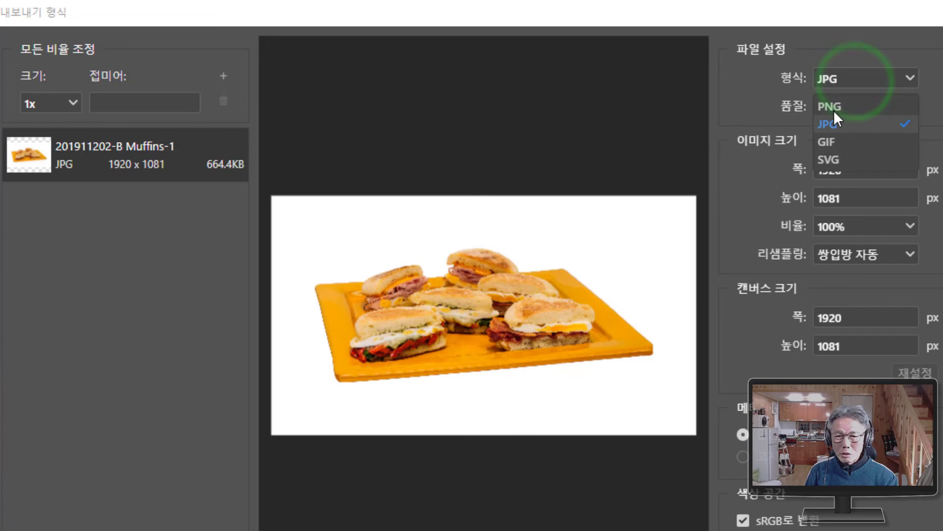
{"action": "left_click", "coordinate": [836, 108]}
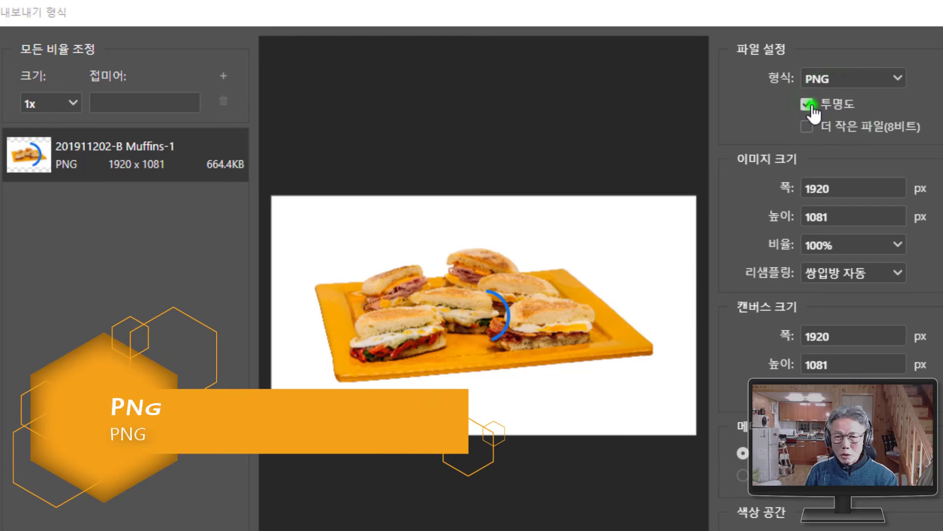
{"action": "left_click", "coordinate": [816, 113]}
{"action": "left_click", "coordinate": [811, 106]}
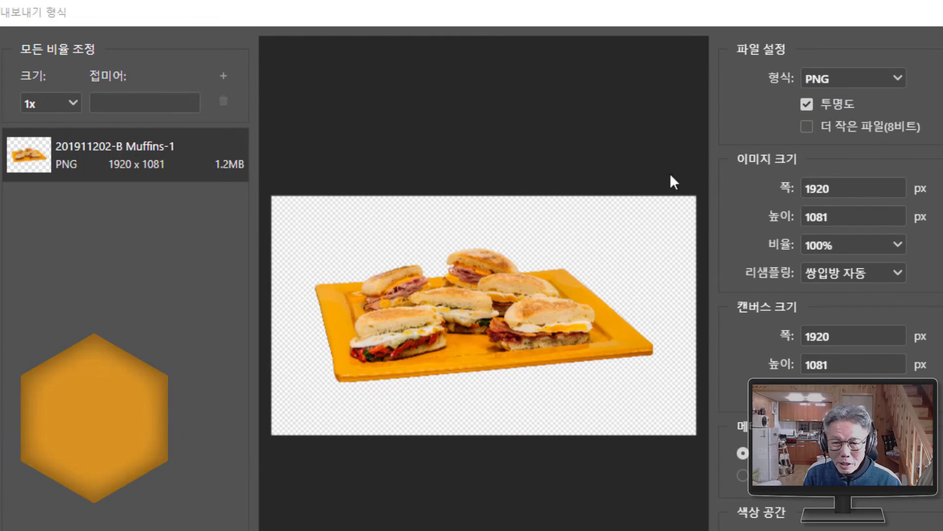
{"action": "left_click", "coordinate": [810, 110]}
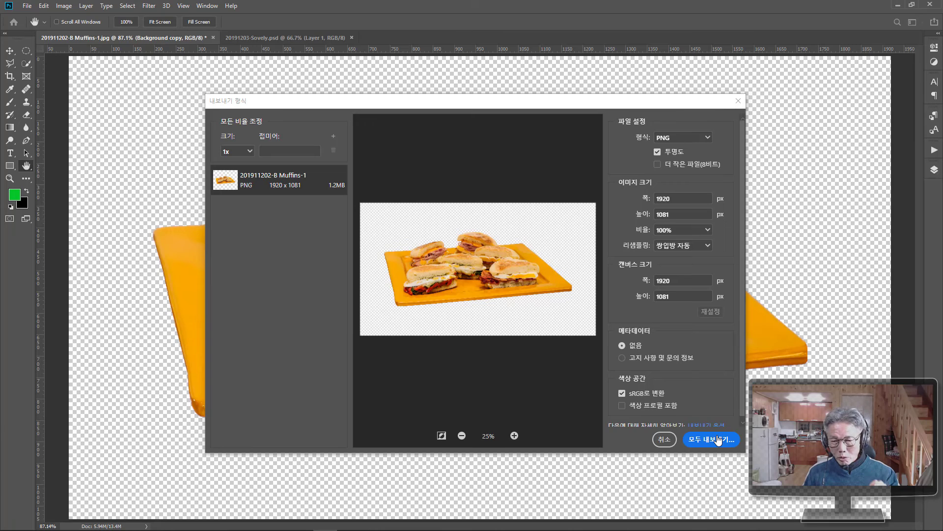
{"action": "left_click", "coordinate": [718, 437]}
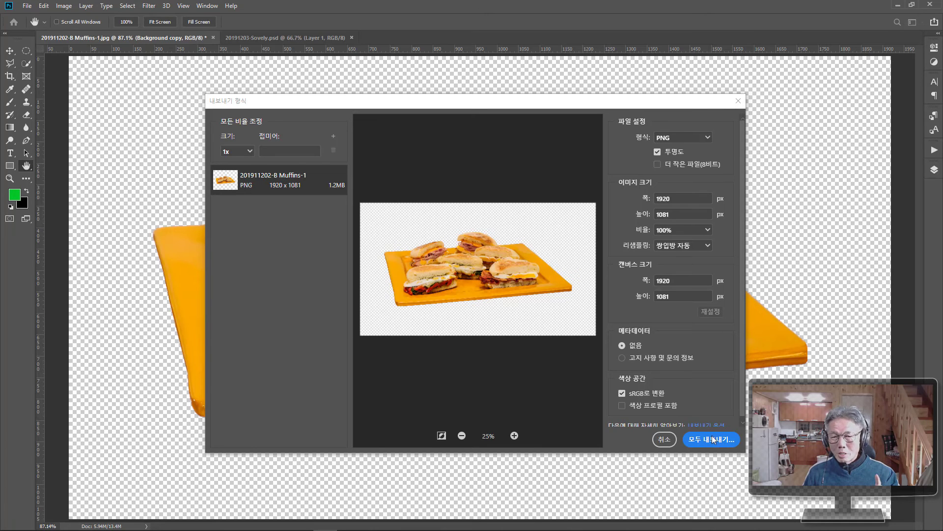
{"action": "left_click", "coordinate": [663, 439]}
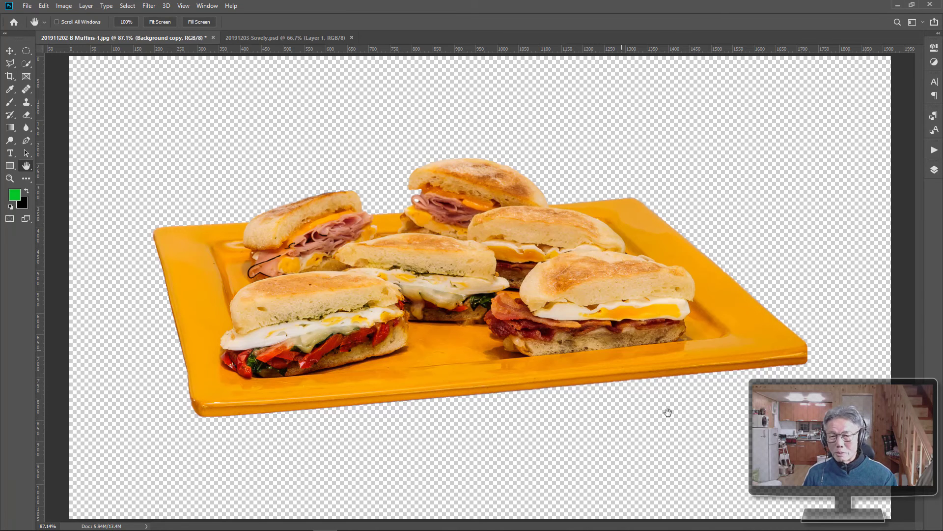